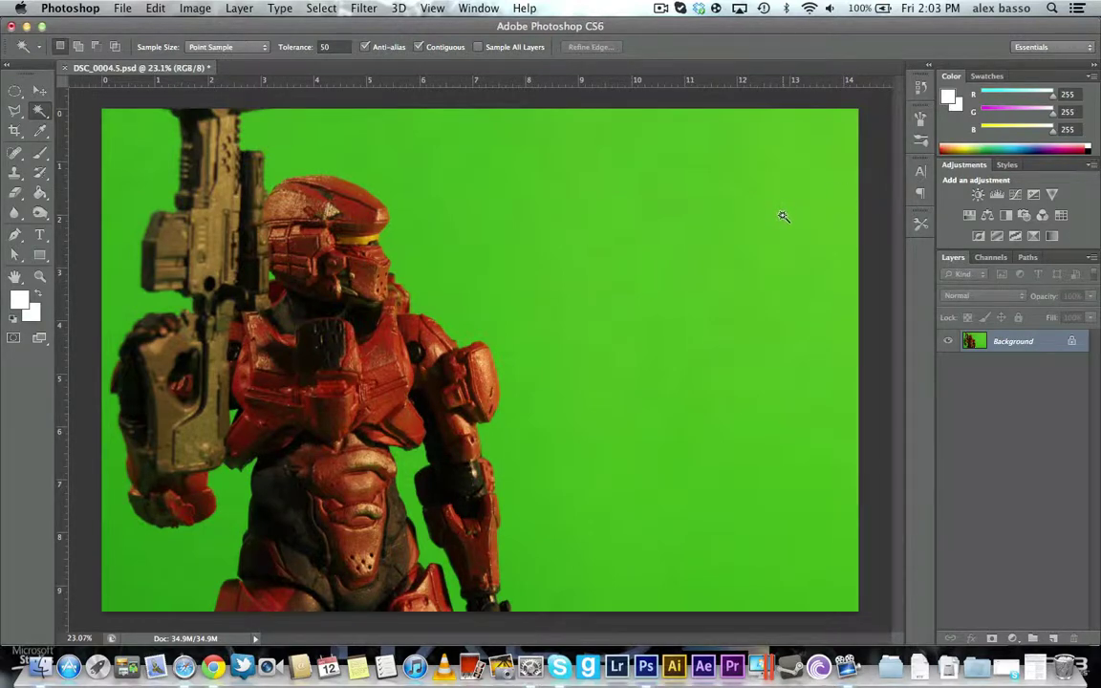
- Duplicate the Background layer and name the copy RED
{"action": "right_click", "coordinate": [1015, 350]}
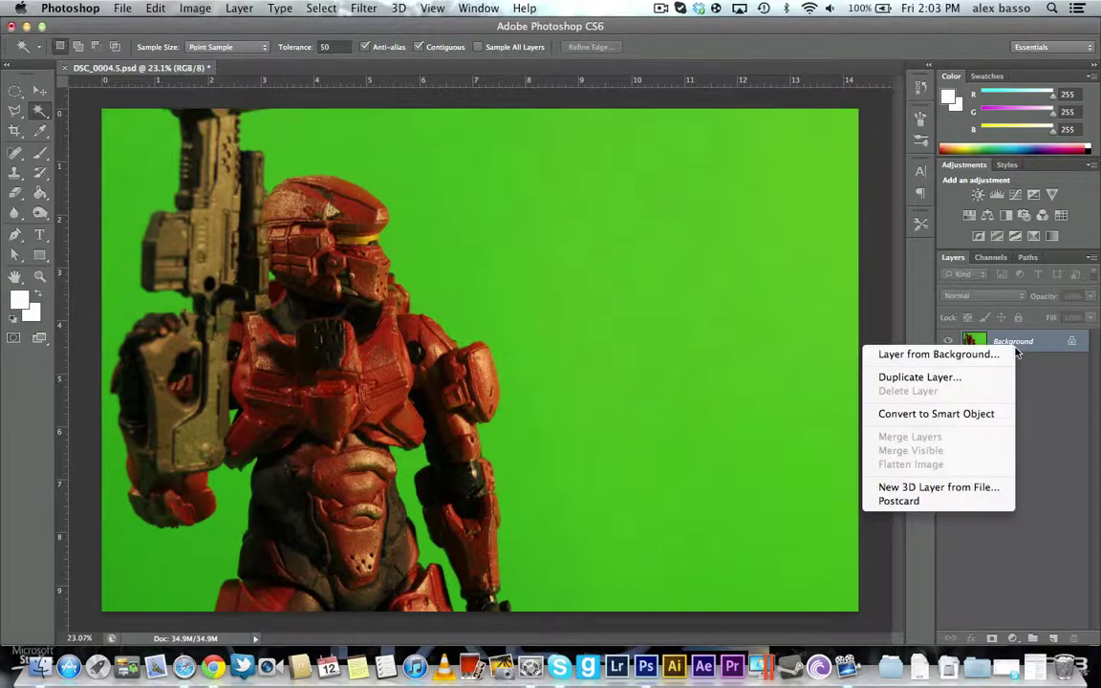
{"action": "left_click", "coordinate": [944, 378]}
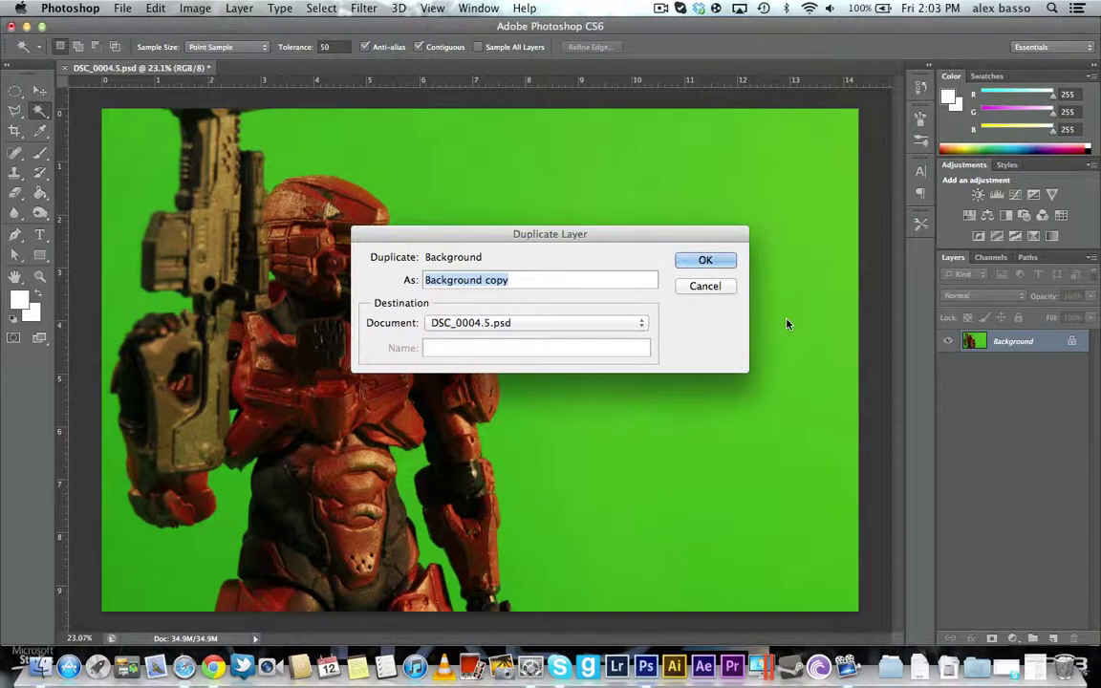
{"action": "type", "text": "RED"}
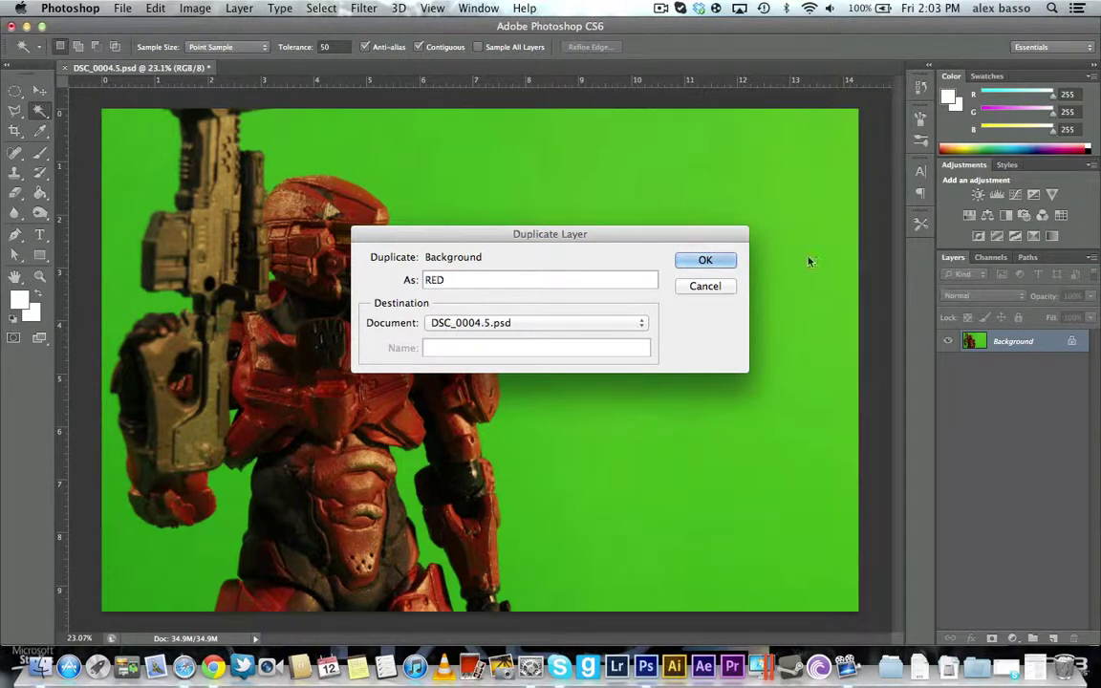
{"action": "left_click", "coordinate": [714, 261]}
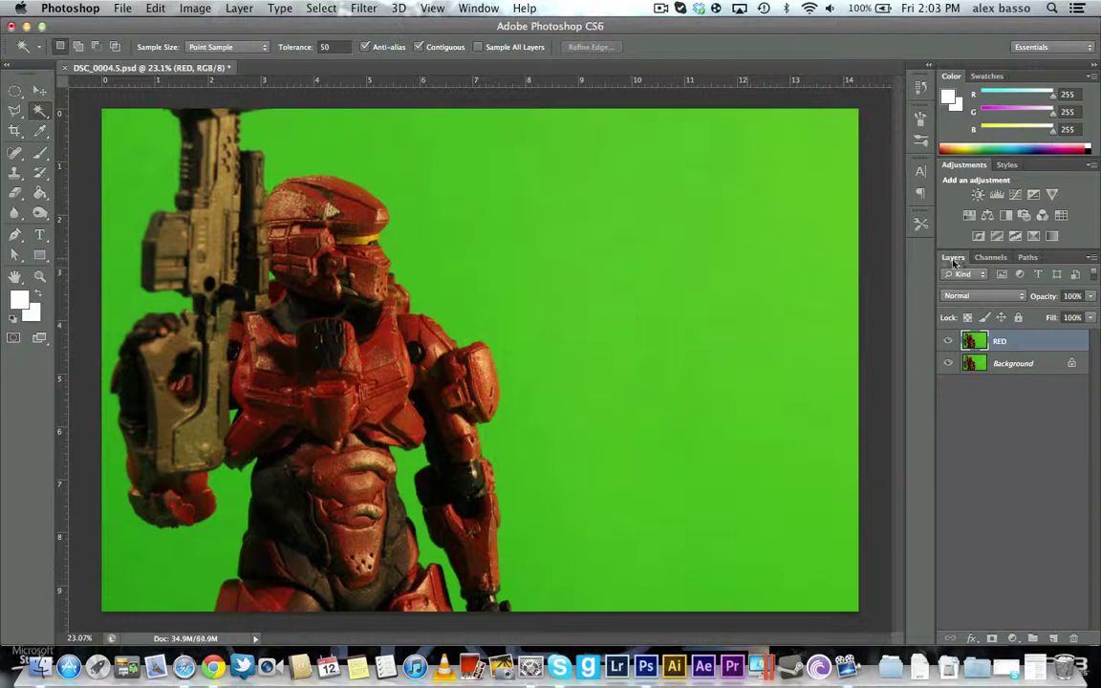
- Select the green backdrop with the Magic Wand and invert the selection so it covers the figure
{"action": "left_click", "coordinate": [499, 158]}
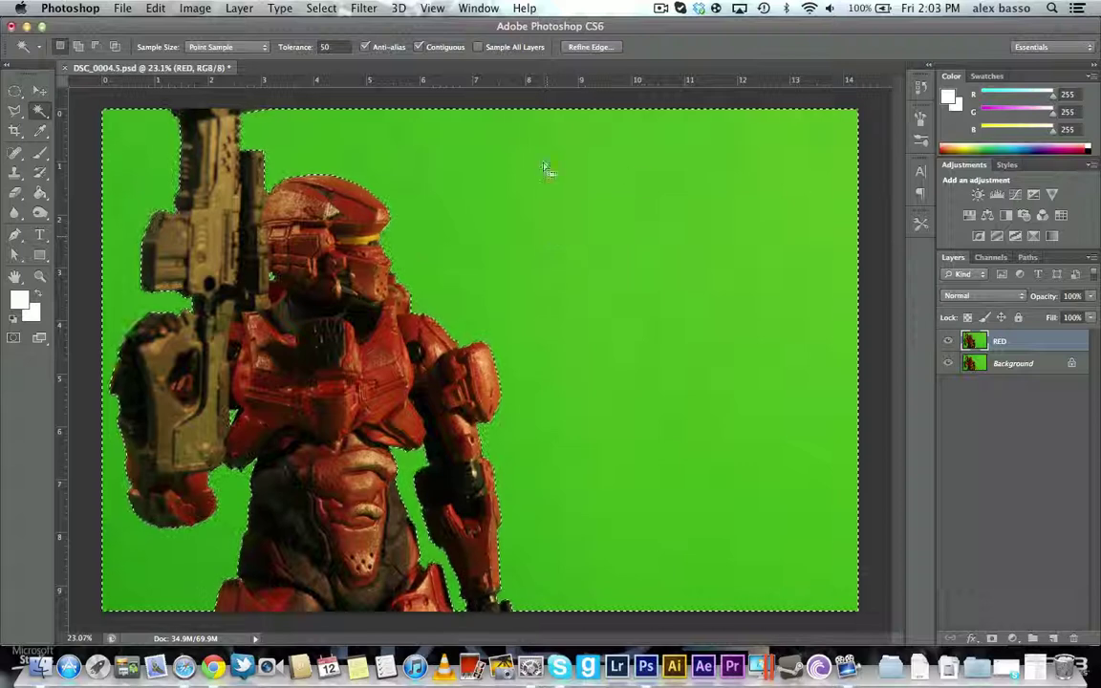
{"action": "right_click", "coordinate": [507, 253]}
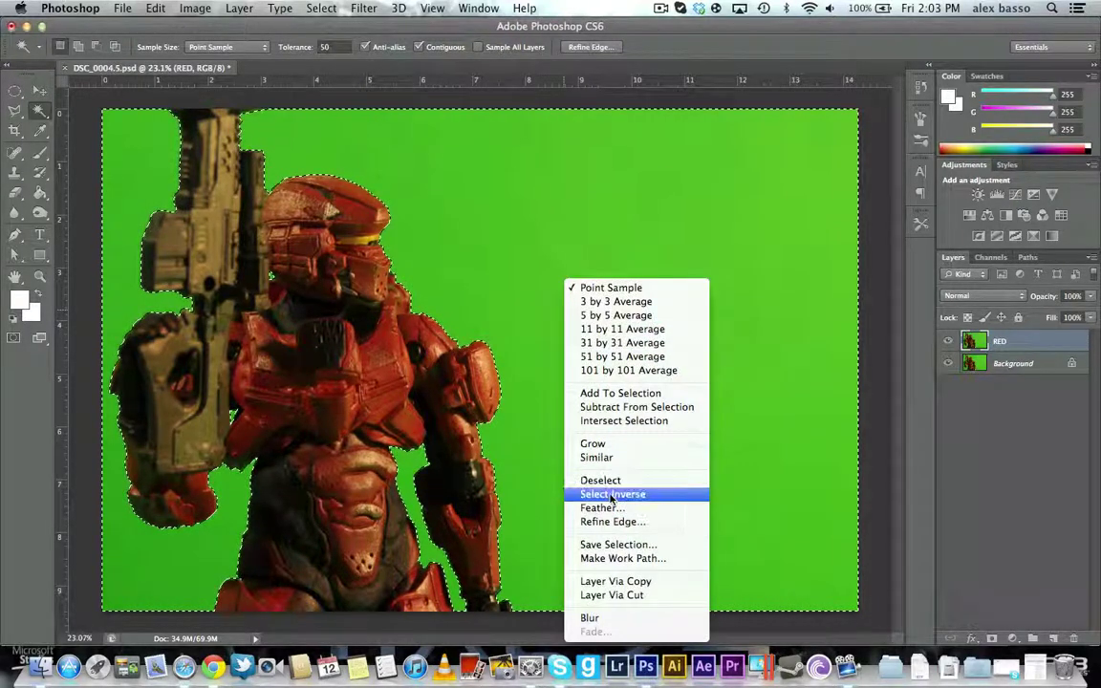
{"action": "left_click", "coordinate": [564, 445]}
{"action": "key", "text": "super+shift+i"}
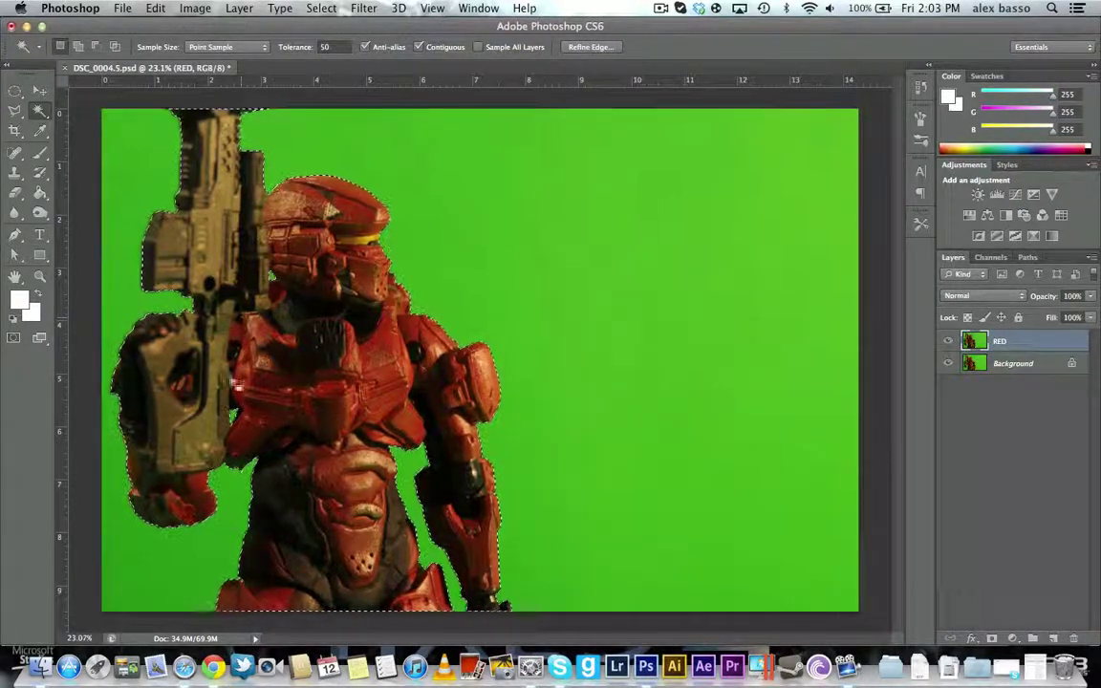
- Set up the Brush tool in Color mode and sample the dark red of the helmet as the foreground colour
{"action": "left_click", "coordinate": [40, 155]}
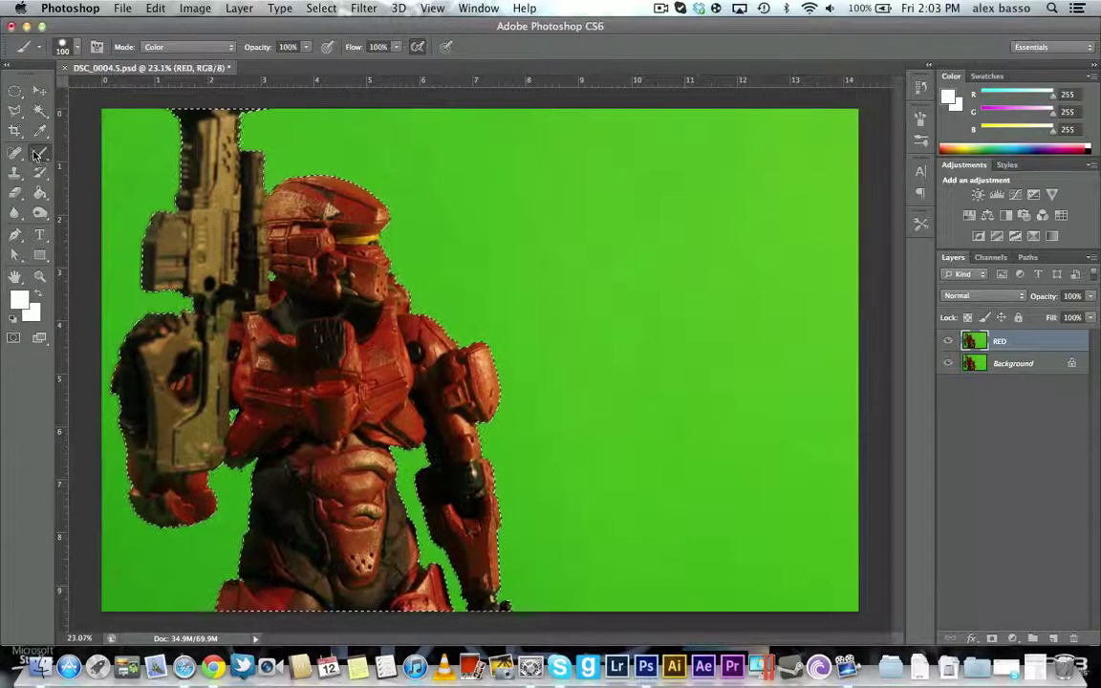
{"action": "left_click", "coordinate": [176, 48]}
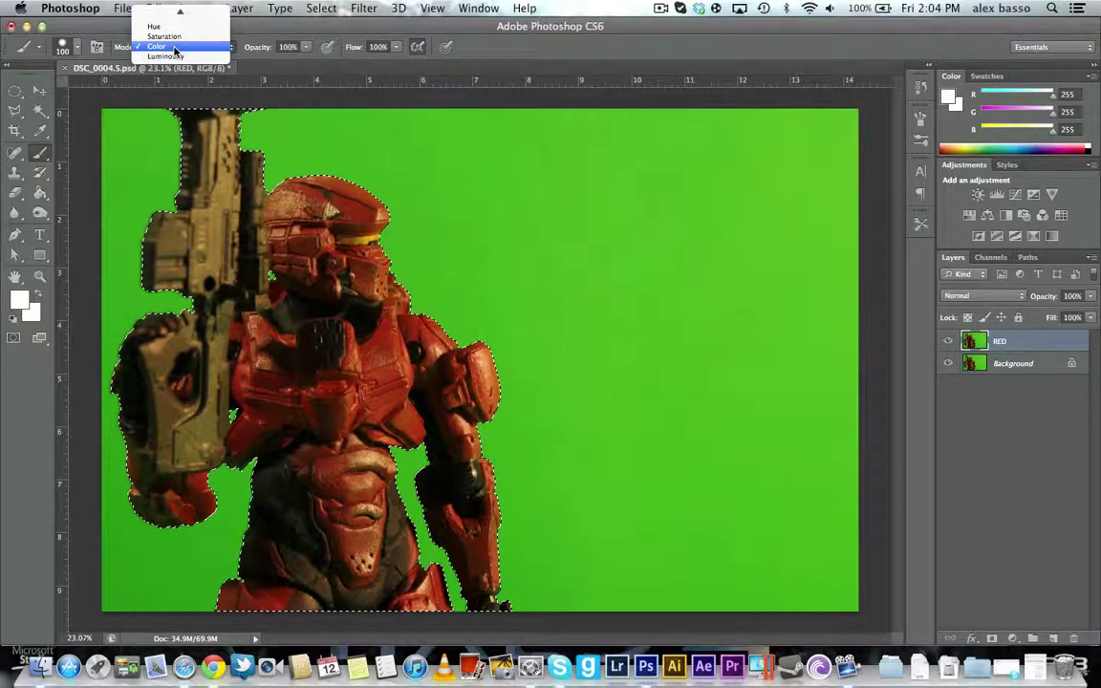
{"action": "left_click", "coordinate": [175, 47]}
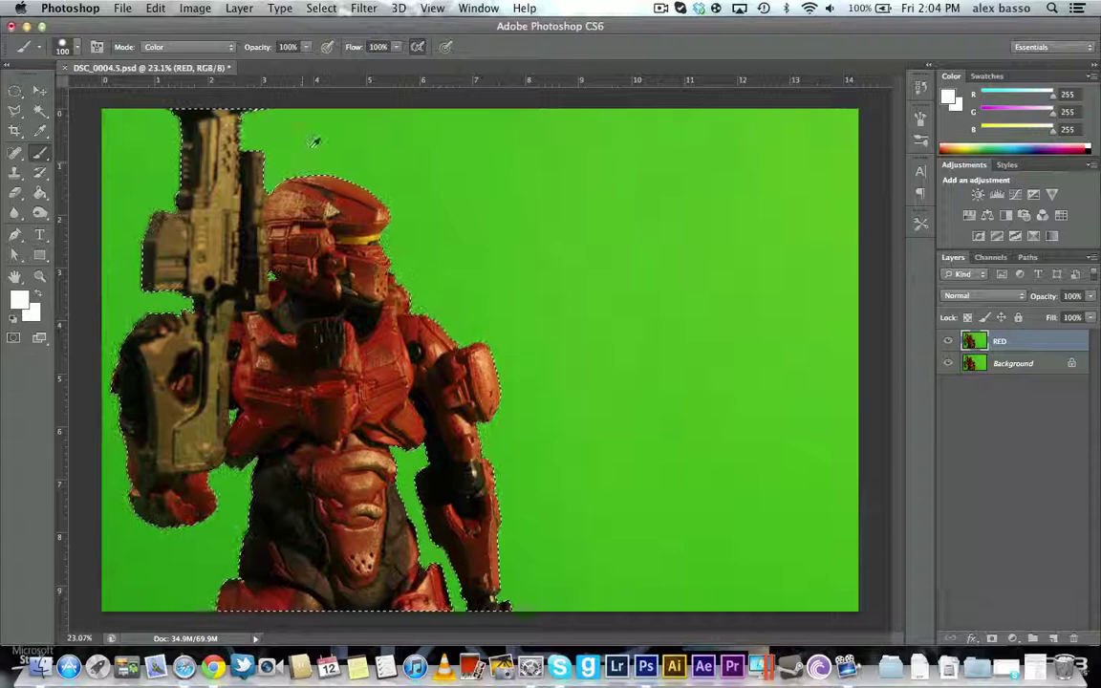
{"action": "scroll", "coordinate": [314, 142], "scroll_direction": "up", "scroll_amount": 2}
{"action": "scroll", "coordinate": [304, 165], "scroll_direction": "up", "scroll_amount": 5}
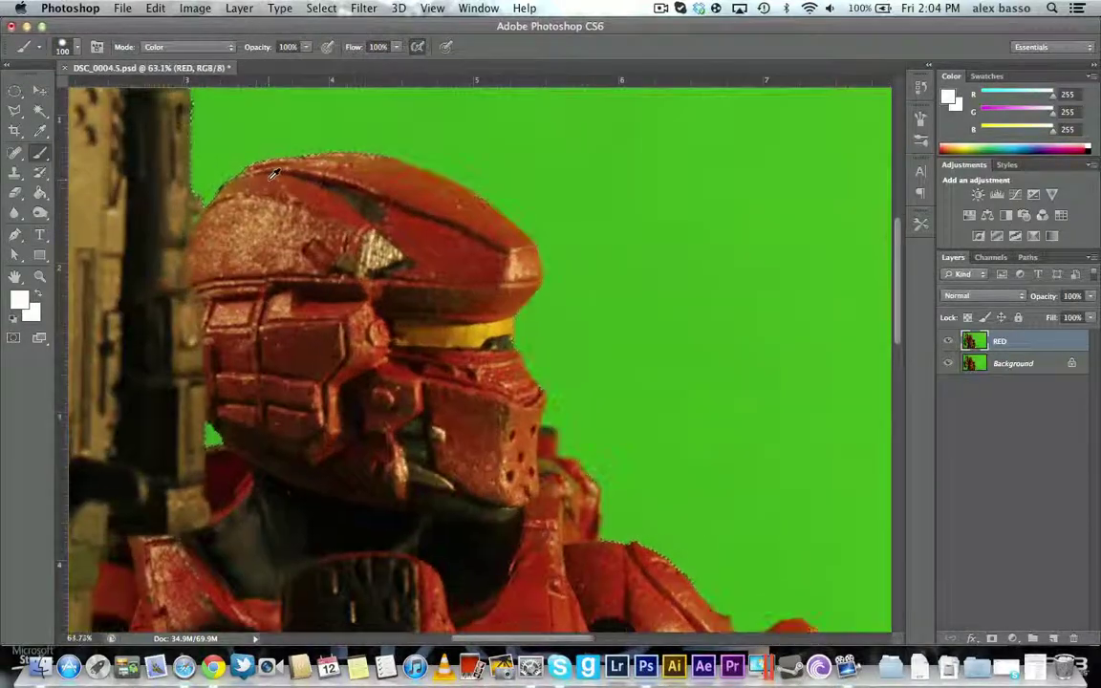
{"action": "scroll", "coordinate": [275, 172], "scroll_direction": "up", "scroll_amount": 1}
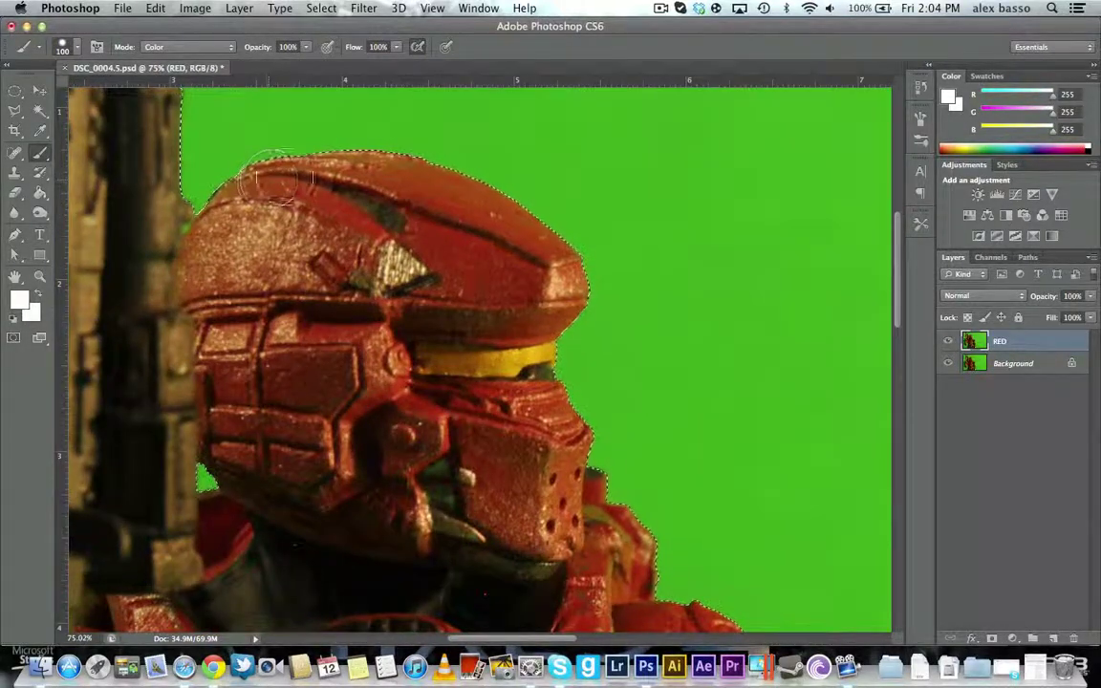
{"action": "left_click", "coordinate": [495, 261], "text": "alt"}
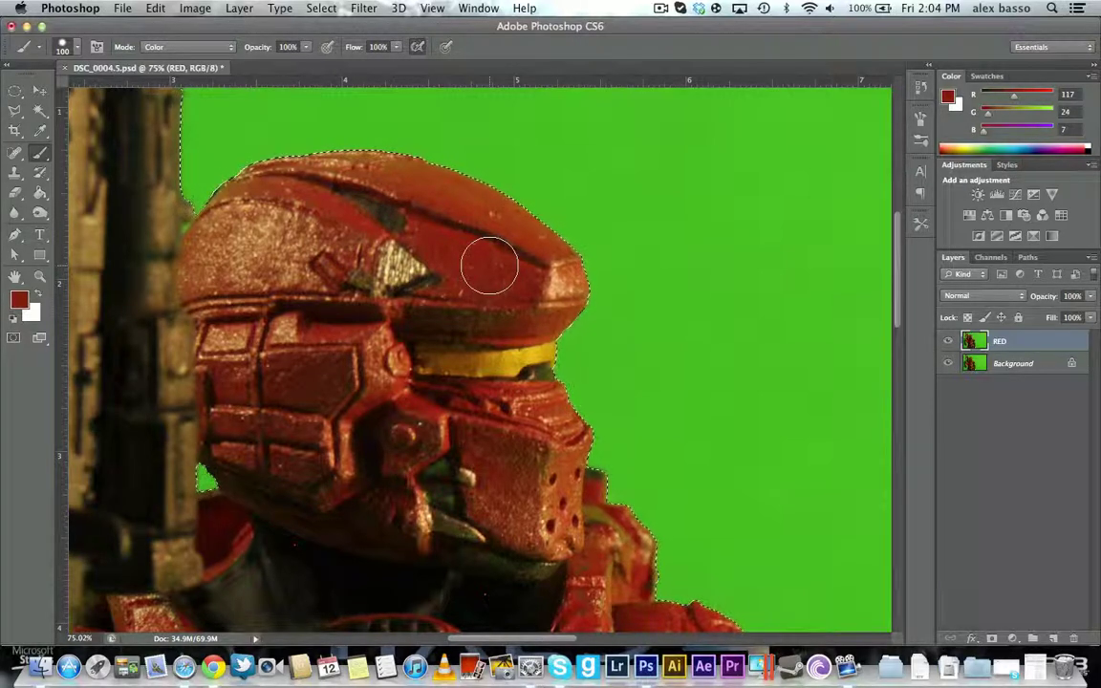
{"action": "left_click", "coordinate": [947, 97]}
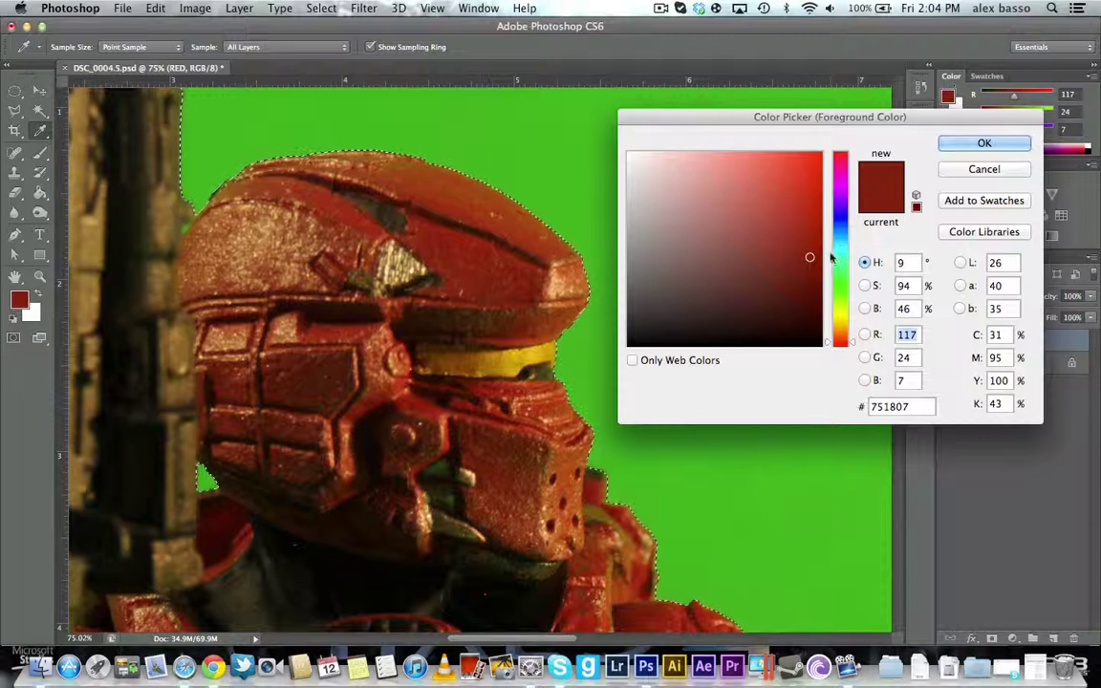
{"action": "left_click_drag", "start_coordinate": [831, 258], "coordinate": [839, 282]}
{"action": "left_click_drag", "start_coordinate": [690, 214], "coordinate": [745, 237]}
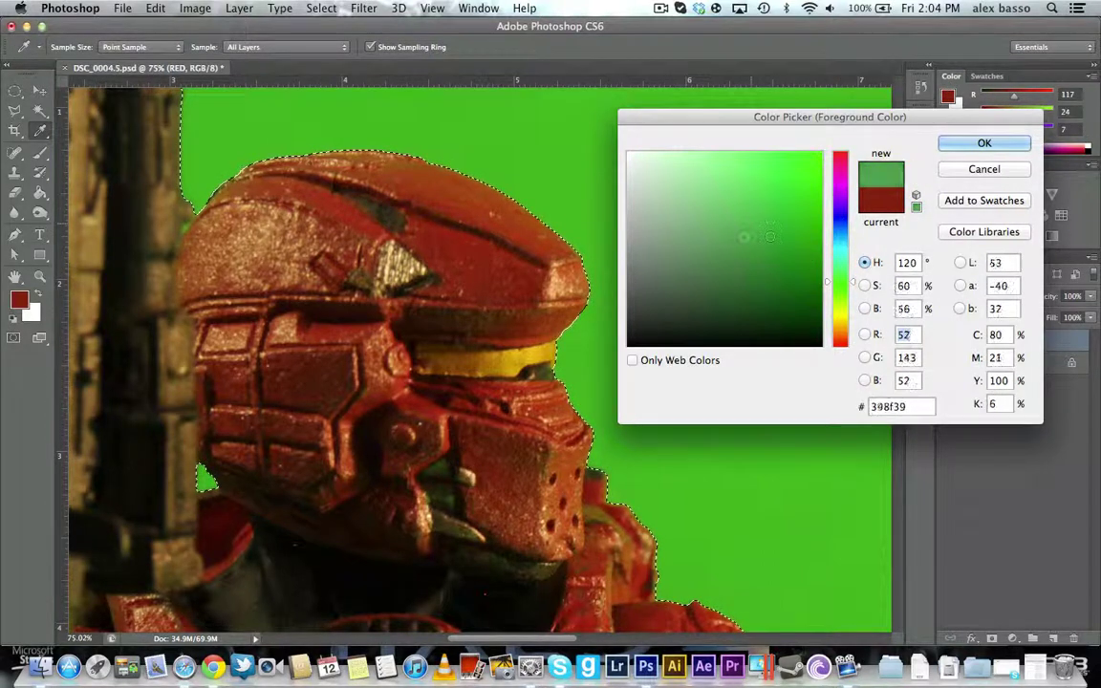
{"action": "mouse_move", "coordinate": [831, 282]}
{"action": "left_mouse_down"}
{"action": "mouse_move", "coordinate": [830, 236]}
{"action": "mouse_move", "coordinate": [831, 282]}
{"action": "mouse_move", "coordinate": [831, 272]}
{"action": "left_mouse_up"}
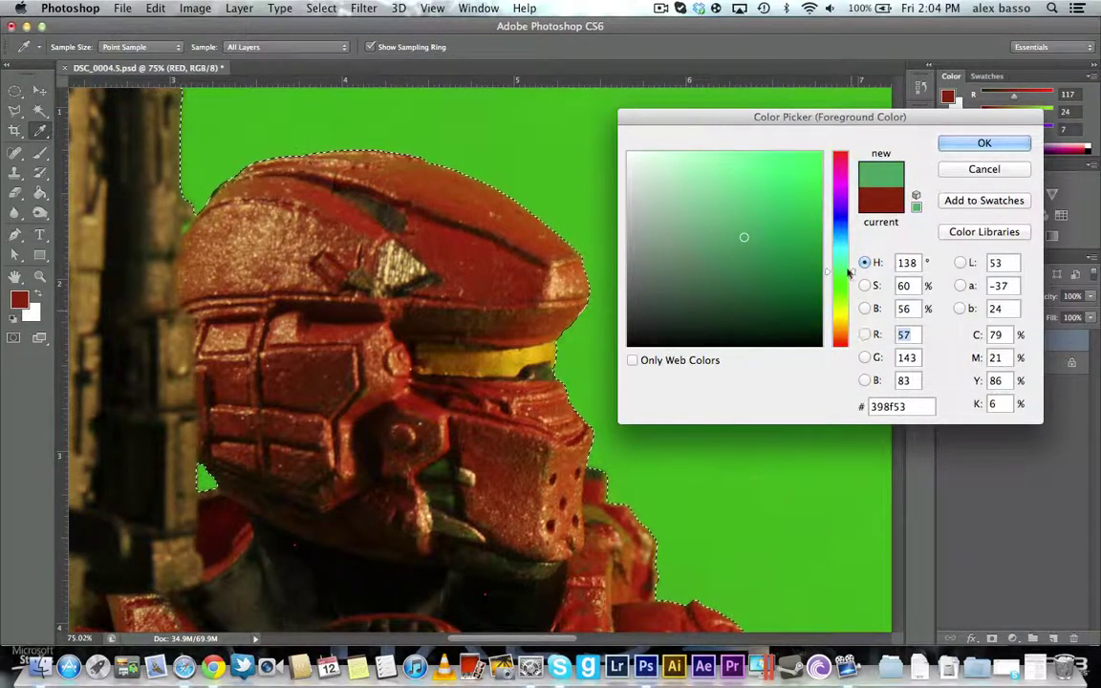
{"action": "left_click", "coordinate": [951, 173]}
{"action": "key", "text": "b"}
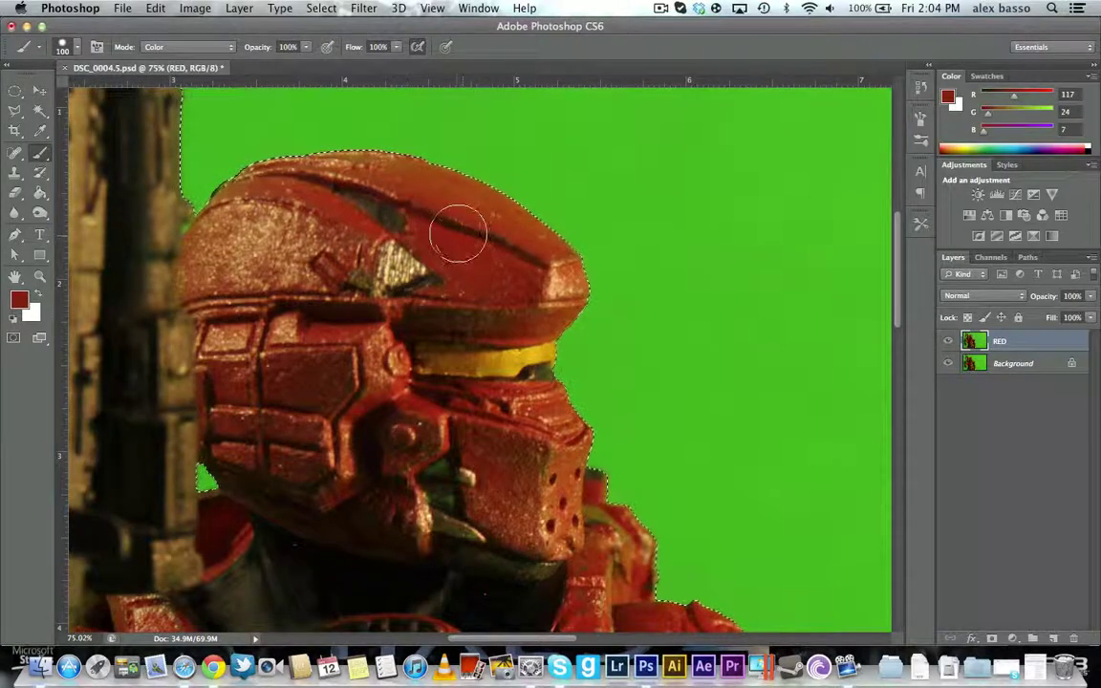
- Paint the sampled red over the helmet's dome and side panels, leaving the yellow visor unpainted
{"action": "left_click_drag", "start_coordinate": [457, 232], "coordinate": [468, 247]}
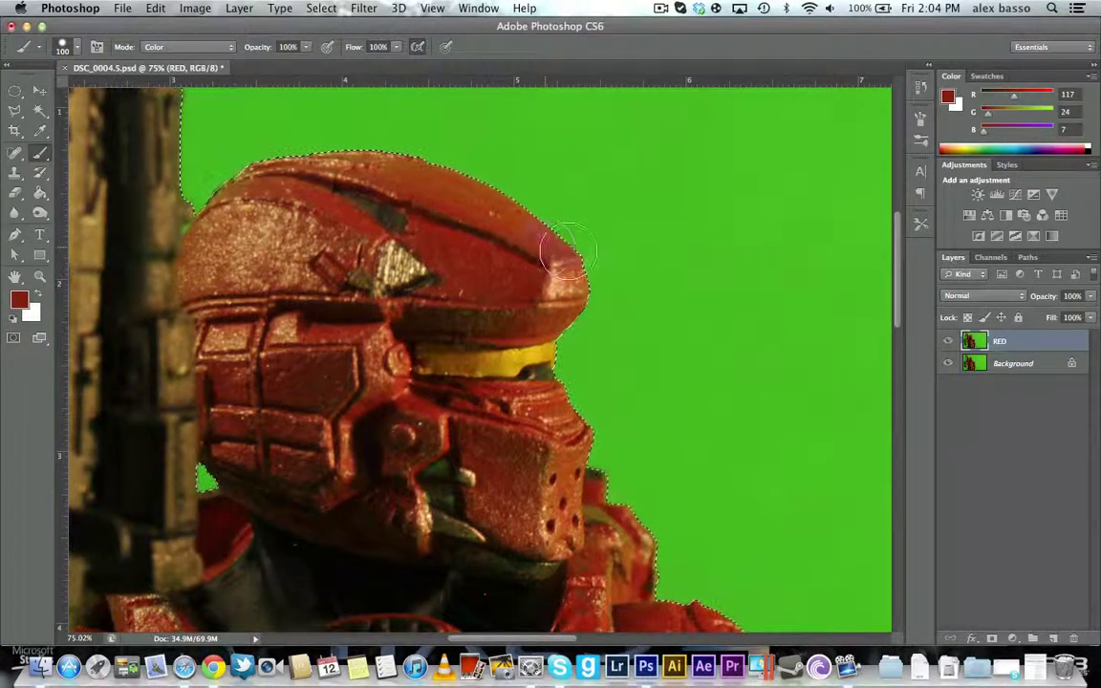
{"action": "mouse_move", "coordinate": [553, 287]}
{"action": "left_mouse_down"}
{"action": "mouse_move", "coordinate": [513, 296]}
{"action": "mouse_move", "coordinate": [469, 223]}
{"action": "left_mouse_up"}
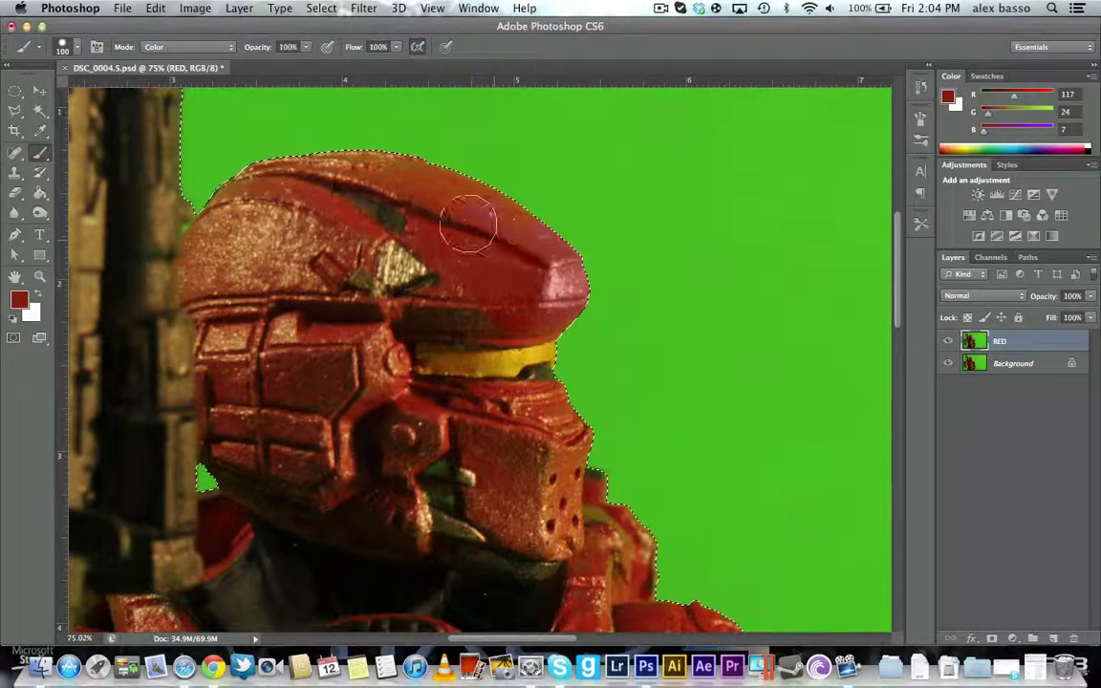
{"action": "mouse_move", "coordinate": [517, 258]}
{"action": "left_mouse_down"}
{"action": "mouse_move", "coordinate": [421, 196]}
{"action": "mouse_move", "coordinate": [344, 181]}
{"action": "left_mouse_up"}
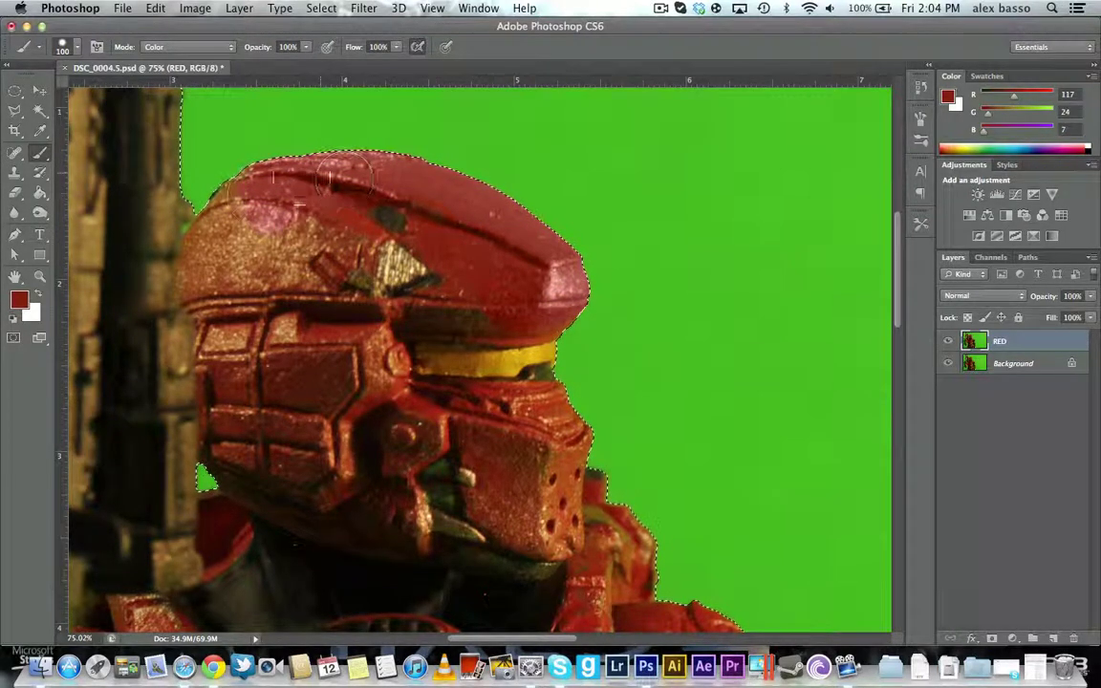
{"action": "mouse_move", "coordinate": [241, 210]}
{"action": "left_mouse_down"}
{"action": "mouse_move", "coordinate": [291, 186]}
{"action": "mouse_move", "coordinate": [239, 234]}
{"action": "mouse_move", "coordinate": [243, 260]}
{"action": "mouse_move", "coordinate": [239, 244]}
{"action": "mouse_move", "coordinate": [272, 254]}
{"action": "mouse_move", "coordinate": [207, 264]}
{"action": "mouse_move", "coordinate": [191, 241]}
{"action": "mouse_move", "coordinate": [196, 250]}
{"action": "left_mouse_up"}
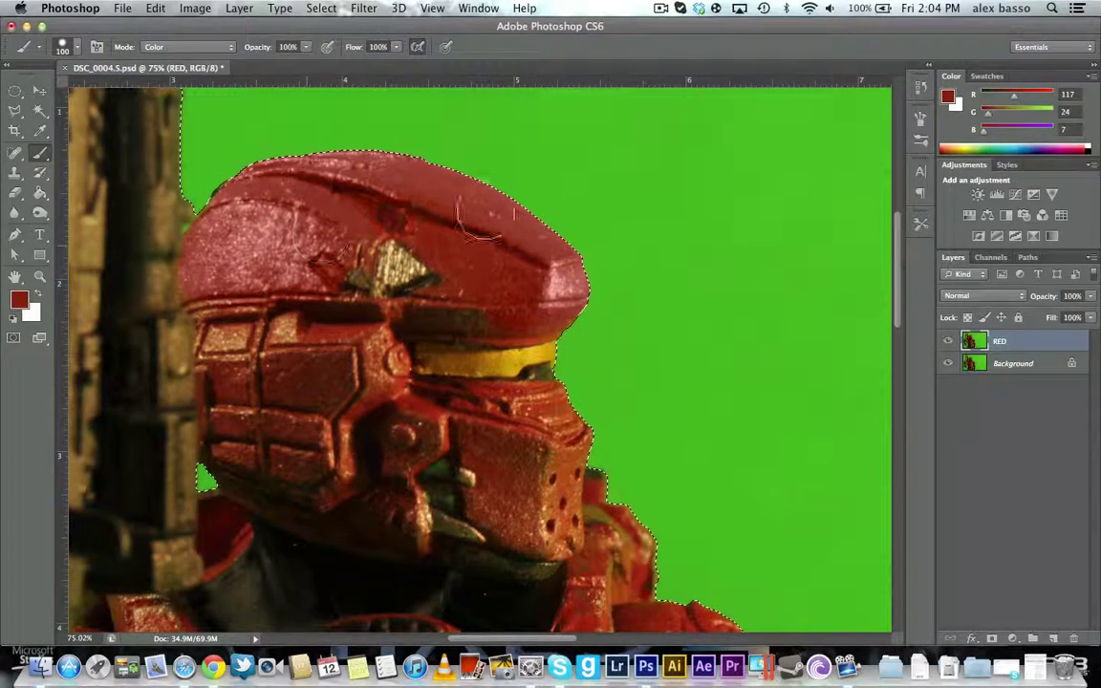
{"action": "mouse_move", "coordinate": [552, 274]}
{"action": "left_mouse_down"}
{"action": "mouse_move", "coordinate": [375, 239]}
{"action": "mouse_move", "coordinate": [316, 251]}
{"action": "mouse_move", "coordinate": [435, 303]}
{"action": "mouse_move", "coordinate": [550, 304]}
{"action": "mouse_move", "coordinate": [492, 315]}
{"action": "mouse_move", "coordinate": [406, 306]}
{"action": "mouse_move", "coordinate": [275, 260]}
{"action": "mouse_move", "coordinate": [320, 323]}
{"action": "mouse_move", "coordinate": [278, 304]}
{"action": "mouse_move", "coordinate": [234, 329]}
{"action": "mouse_move", "coordinate": [246, 393]}
{"action": "mouse_move", "coordinate": [291, 430]}
{"action": "mouse_move", "coordinate": [320, 369]}
{"action": "mouse_move", "coordinate": [315, 279]}
{"action": "mouse_move", "coordinate": [367, 340]}
{"action": "mouse_move", "coordinate": [340, 320]}
{"action": "mouse_move", "coordinate": [376, 369]}
{"action": "mouse_move", "coordinate": [230, 349]}
{"action": "mouse_move", "coordinate": [196, 273]}
{"action": "mouse_move", "coordinate": [286, 239]}
{"action": "left_mouse_up"}
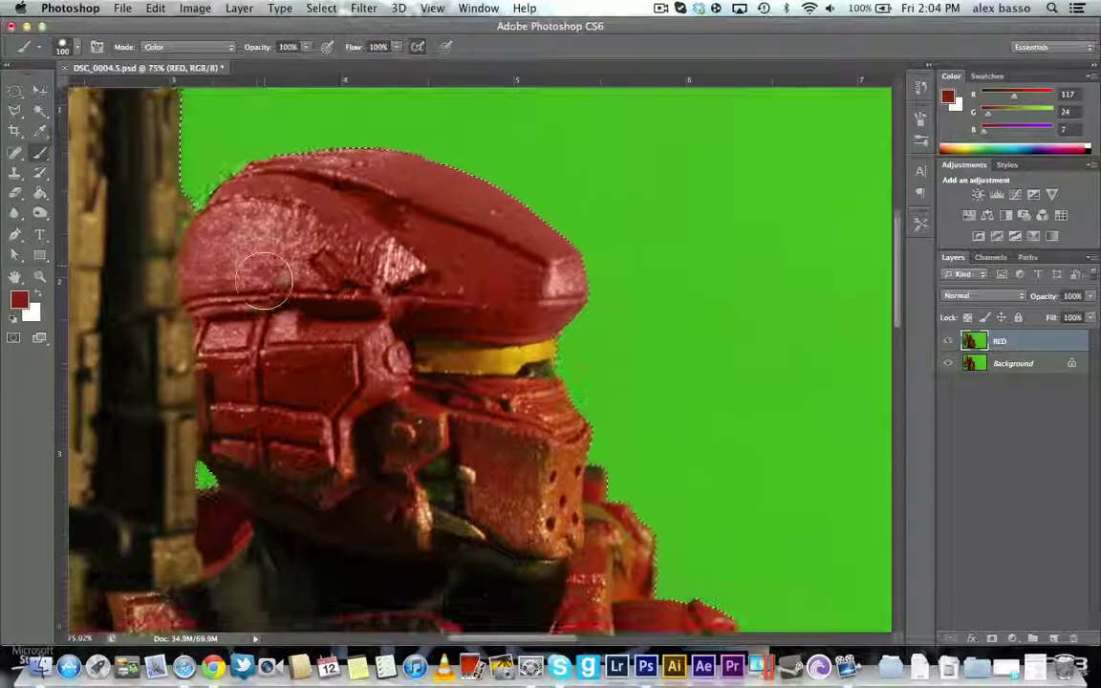
- Paint the sampled red over the helmet's lower face and the shoulder and chest armour
{"action": "scroll", "coordinate": [268, 280], "scroll_direction": "down", "scroll_amount": 3}
{"action": "mouse_move", "coordinate": [267, 280]}
{"action": "left_mouse_down"}
{"action": "mouse_move", "coordinate": [234, 301]}
{"action": "mouse_move", "coordinate": [235, 375]}
{"action": "mouse_move", "coordinate": [363, 374]}
{"action": "mouse_move", "coordinate": [367, 355]}
{"action": "mouse_move", "coordinate": [352, 390]}
{"action": "mouse_move", "coordinate": [310, 425]}
{"action": "mouse_move", "coordinate": [245, 410]}
{"action": "mouse_move", "coordinate": [262, 428]}
{"action": "mouse_move", "coordinate": [398, 472]}
{"action": "mouse_move", "coordinate": [369, 419]}
{"action": "mouse_move", "coordinate": [375, 357]}
{"action": "mouse_move", "coordinate": [423, 362]}
{"action": "mouse_move", "coordinate": [432, 345]}
{"action": "mouse_move", "coordinate": [541, 345]}
{"action": "mouse_move", "coordinate": [529, 394]}
{"action": "mouse_move", "coordinate": [504, 420]}
{"action": "mouse_move", "coordinate": [492, 399]}
{"action": "mouse_move", "coordinate": [497, 443]}
{"action": "mouse_move", "coordinate": [567, 402]}
{"action": "mouse_move", "coordinate": [565, 438]}
{"action": "mouse_move", "coordinate": [533, 473]}
{"action": "mouse_move", "coordinate": [566, 471]}
{"action": "mouse_move", "coordinate": [495, 438]}
{"action": "left_mouse_up"}
{"action": "scroll", "coordinate": [660, 411], "scroll_direction": "down", "scroll_amount": 5}
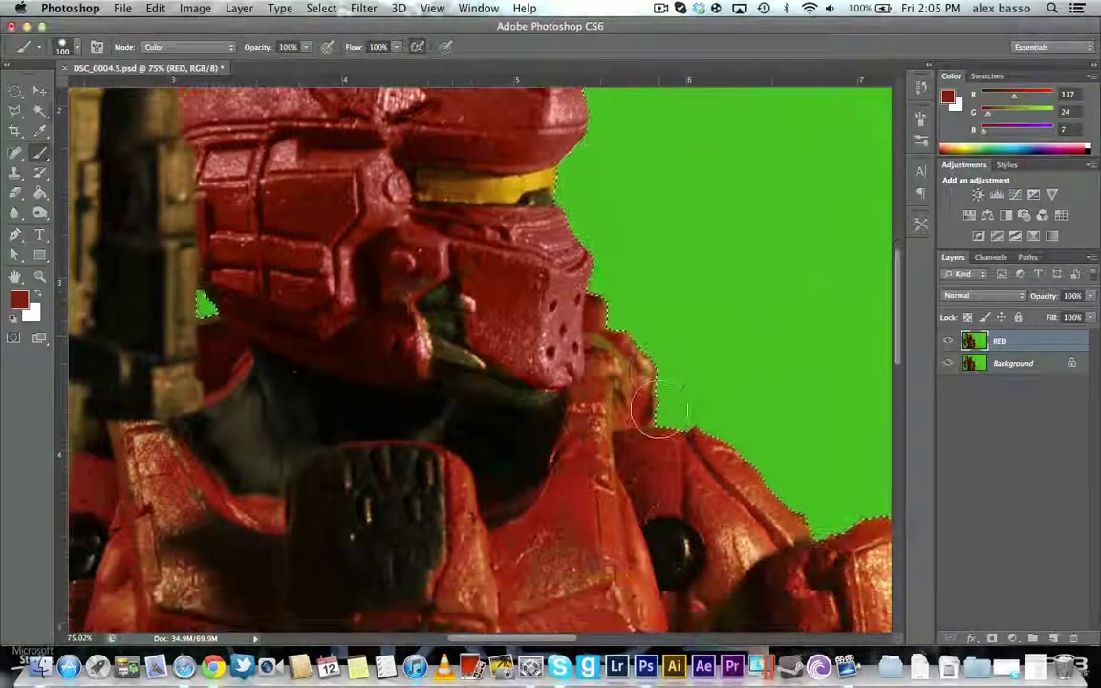
{"action": "mouse_move", "coordinate": [530, 482]}
{"action": "left_mouse_down"}
{"action": "mouse_move", "coordinate": [511, 507]}
{"action": "mouse_move", "coordinate": [463, 523]}
{"action": "mouse_move", "coordinate": [480, 583]}
{"action": "mouse_move", "coordinate": [473, 507]}
{"action": "mouse_move", "coordinate": [511, 449]}
{"action": "mouse_move", "coordinate": [545, 420]}
{"action": "mouse_move", "coordinate": [591, 456]}
{"action": "mouse_move", "coordinate": [536, 387]}
{"action": "mouse_move", "coordinate": [564, 325]}
{"action": "mouse_move", "coordinate": [617, 329]}
{"action": "mouse_move", "coordinate": [550, 301]}
{"action": "mouse_move", "coordinate": [535, 396]}
{"action": "mouse_move", "coordinate": [595, 536]}
{"action": "mouse_move", "coordinate": [597, 516]}
{"action": "mouse_move", "coordinate": [581, 517]}
{"action": "left_mouse_up"}
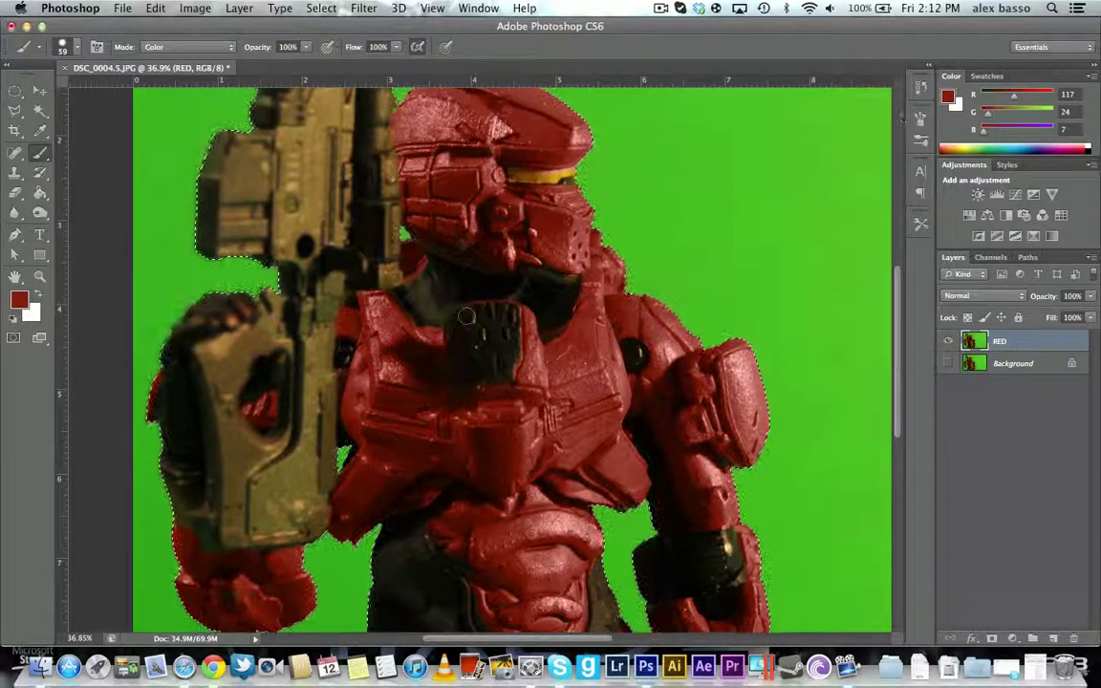
- Set the foreground colour to black and paint over the neck area between the helmet and chest armour
{"action": "left_click", "coordinate": [947, 98]}
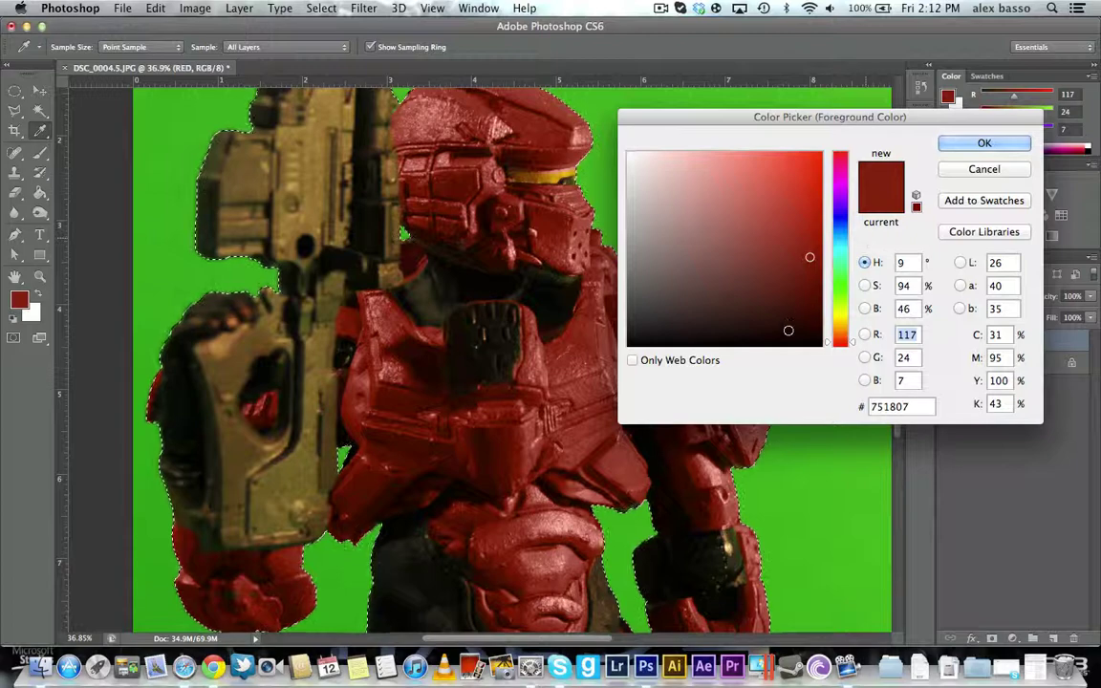
{"action": "left_click_drag", "start_coordinate": [789, 331], "coordinate": [821, 347]}
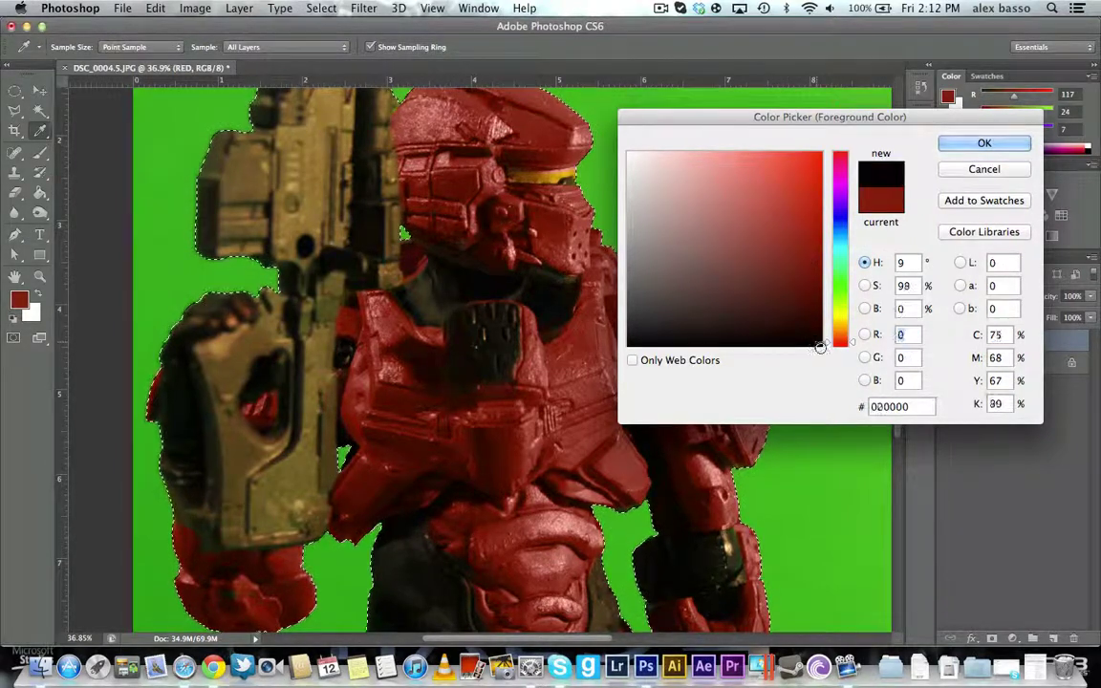
{"action": "key", "text": "Return"}
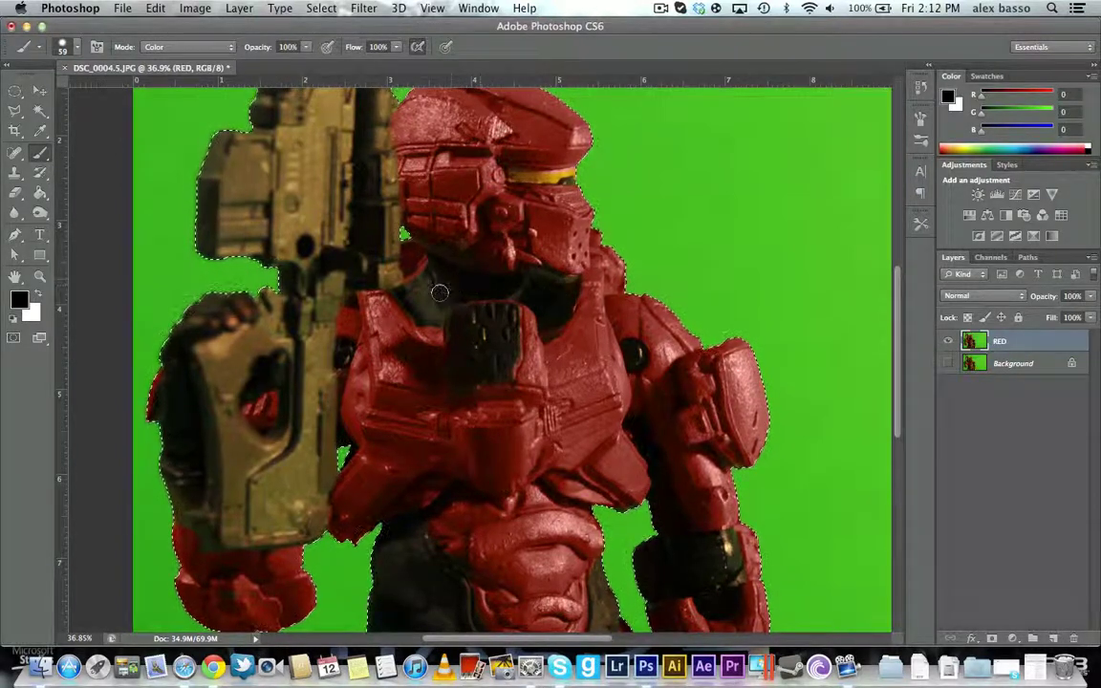
{"action": "mouse_move", "coordinate": [435, 299]}
{"action": "left_mouse_down"}
{"action": "mouse_move", "coordinate": [432, 312]}
{"action": "mouse_move", "coordinate": [433, 277]}
{"action": "mouse_move", "coordinate": [448, 290]}
{"action": "mouse_move", "coordinate": [543, 288]}
{"action": "mouse_move", "coordinate": [550, 307]}
{"action": "mouse_move", "coordinate": [536, 280]}
{"action": "mouse_move", "coordinate": [571, 284]}
{"action": "mouse_move", "coordinate": [547, 303]}
{"action": "mouse_move", "coordinate": [448, 289]}
{"action": "mouse_move", "coordinate": [436, 317]}
{"action": "mouse_move", "coordinate": [433, 274]}
{"action": "mouse_move", "coordinate": [432, 303]}
{"action": "left_mouse_up"}
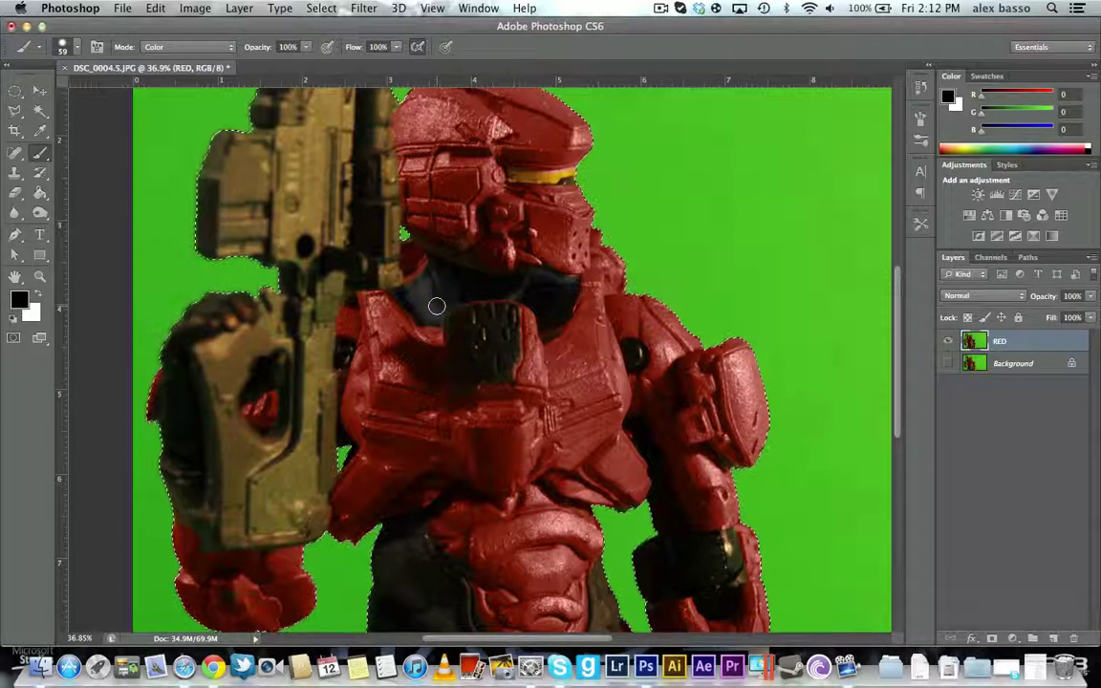
{"action": "scroll", "coordinate": [440, 299], "scroll_direction": "up", "scroll_amount": 6}
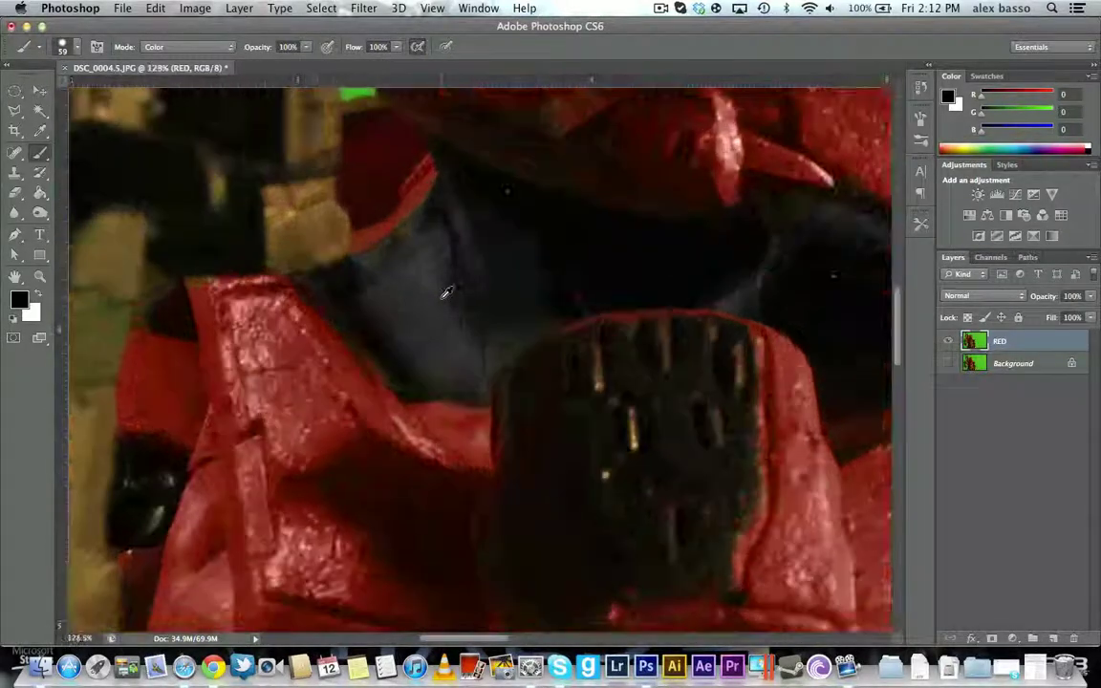
{"action": "scroll", "coordinate": [445, 293], "scroll_direction": "up", "scroll_amount": 3}
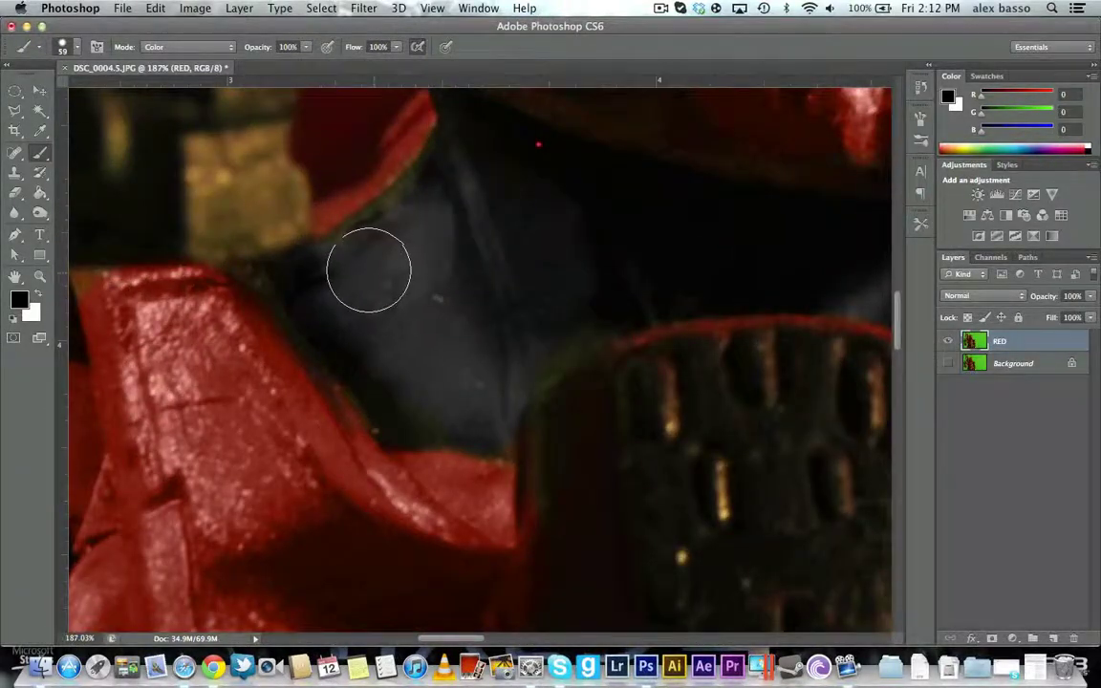
{"action": "mouse_move", "coordinate": [369, 270]}
{"action": "left_mouse_down"}
{"action": "mouse_move", "coordinate": [366, 255]}
{"action": "mouse_move", "coordinate": [428, 211]}
{"action": "mouse_move", "coordinate": [374, 248]}
{"action": "mouse_move", "coordinate": [361, 292]}
{"action": "mouse_move", "coordinate": [442, 316]}
{"action": "left_mouse_up"}
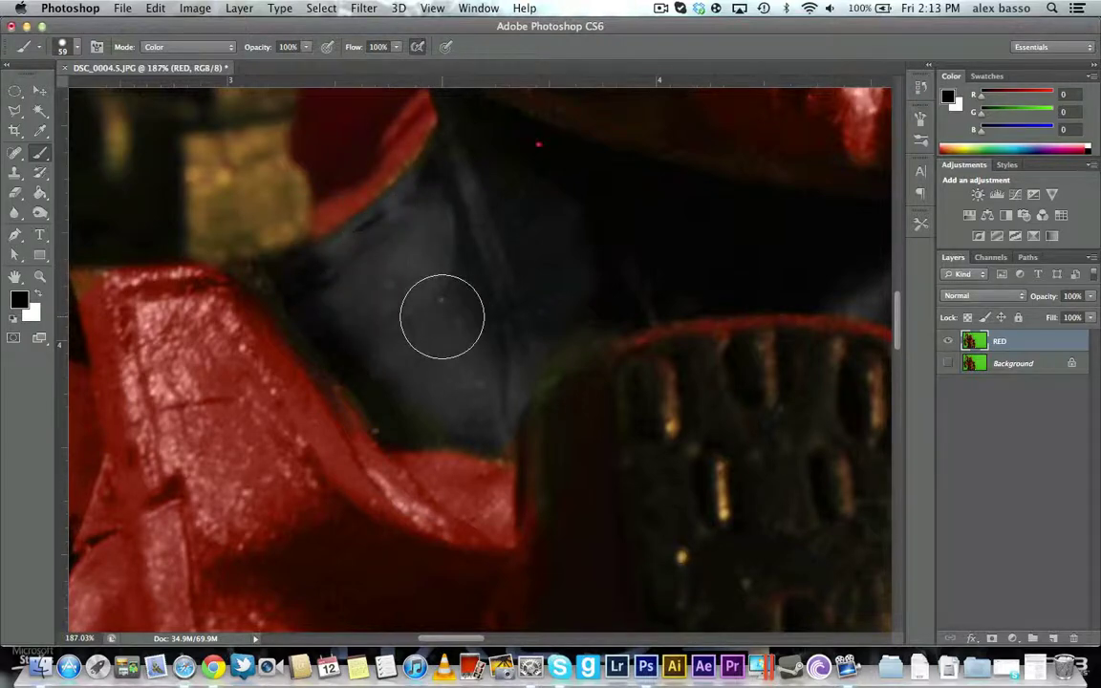
- Enlarge the brush to 79 px and paint black over the rifle, the hand gripping it and the waist undersuit
{"action": "scroll", "coordinate": [430, 316], "scroll_direction": "down", "scroll_amount": 8}
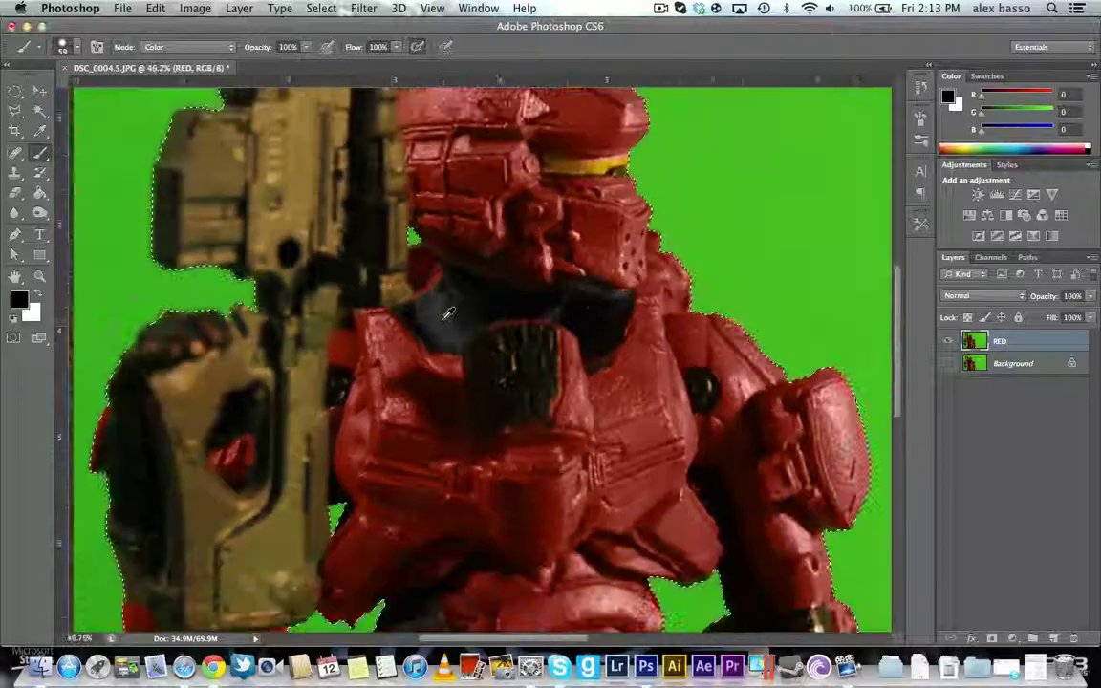
{"action": "scroll", "coordinate": [447, 313], "scroll_direction": "down", "scroll_amount": 2}
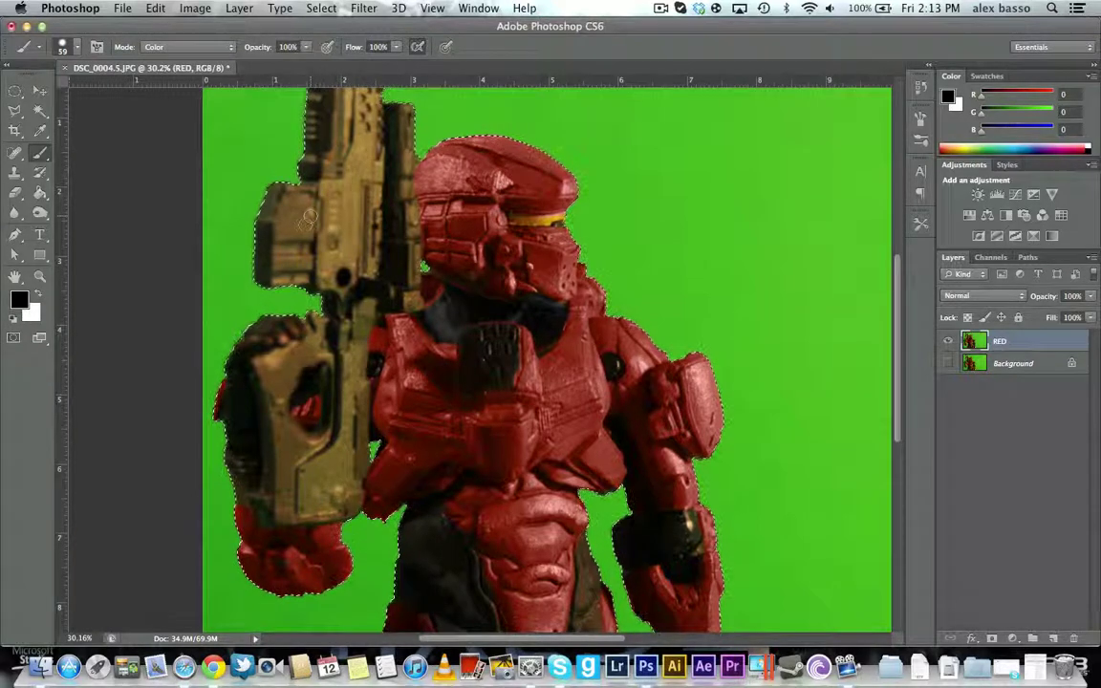
{"action": "right_click", "coordinate": [357, 235]}
{"action": "left_click", "coordinate": [425, 243]}
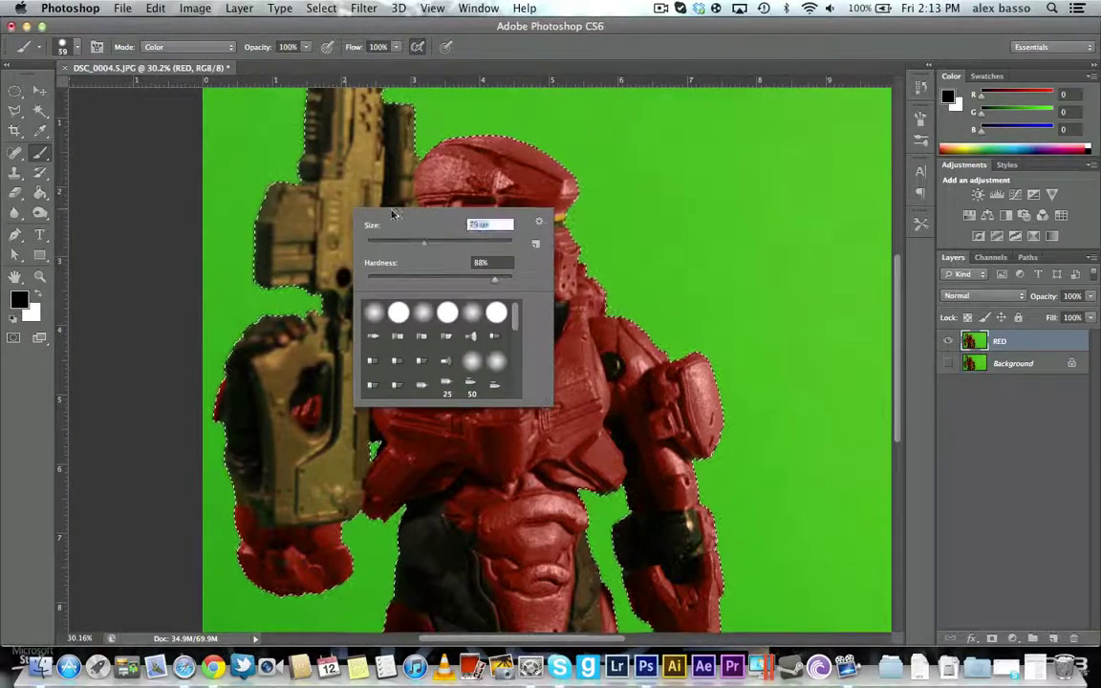
{"action": "left_click", "coordinate": [325, 132]}
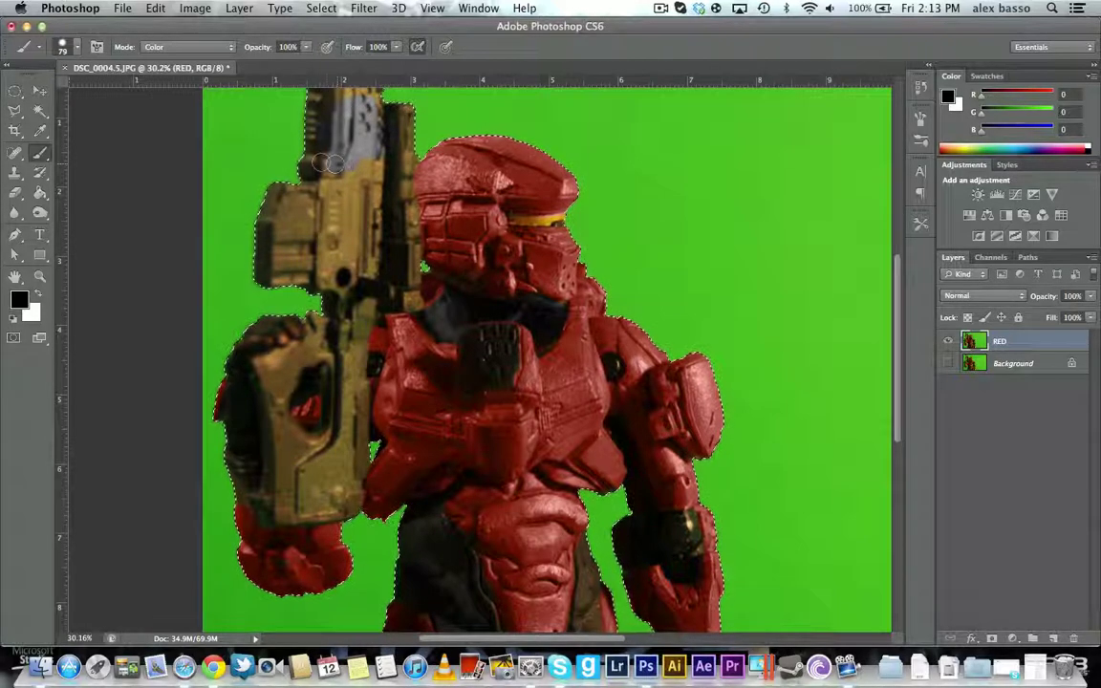
{"action": "mouse_move", "coordinate": [315, 126]}
{"action": "left_mouse_down"}
{"action": "mouse_move", "coordinate": [282, 111]}
{"action": "mouse_move", "coordinate": [273, 158]}
{"action": "mouse_move", "coordinate": [281, 198]}
{"action": "mouse_move", "coordinate": [286, 172]}
{"action": "mouse_move", "coordinate": [245, 199]}
{"action": "mouse_move", "coordinate": [321, 194]}
{"action": "mouse_move", "coordinate": [246, 212]}
{"action": "mouse_move", "coordinate": [229, 230]}
{"action": "mouse_move", "coordinate": [239, 239]}
{"action": "mouse_move", "coordinate": [251, 229]}
{"action": "mouse_move", "coordinate": [237, 254]}
{"action": "mouse_move", "coordinate": [304, 277]}
{"action": "mouse_move", "coordinate": [306, 250]}
{"action": "mouse_move", "coordinate": [342, 276]}
{"action": "mouse_move", "coordinate": [298, 244]}
{"action": "mouse_move", "coordinate": [311, 296]}
{"action": "mouse_move", "coordinate": [344, 330]}
{"action": "mouse_move", "coordinate": [302, 304]}
{"action": "mouse_move", "coordinate": [313, 266]}
{"action": "mouse_move", "coordinate": [361, 277]}
{"action": "mouse_move", "coordinate": [342, 269]}
{"action": "left_mouse_up"}
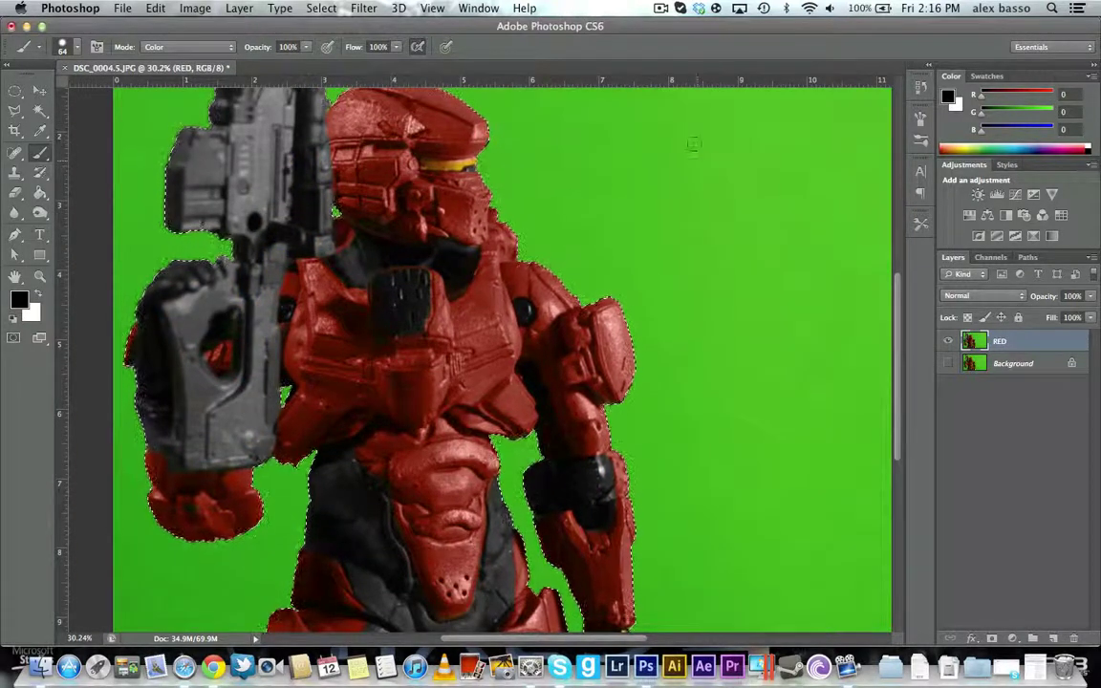
- Sample the visor's gold as the background colour with the Eyedropper and set the Brush size to 23 px
{"action": "scroll", "coordinate": [695, 185], "scroll_direction": "down", "scroll_amount": 1}
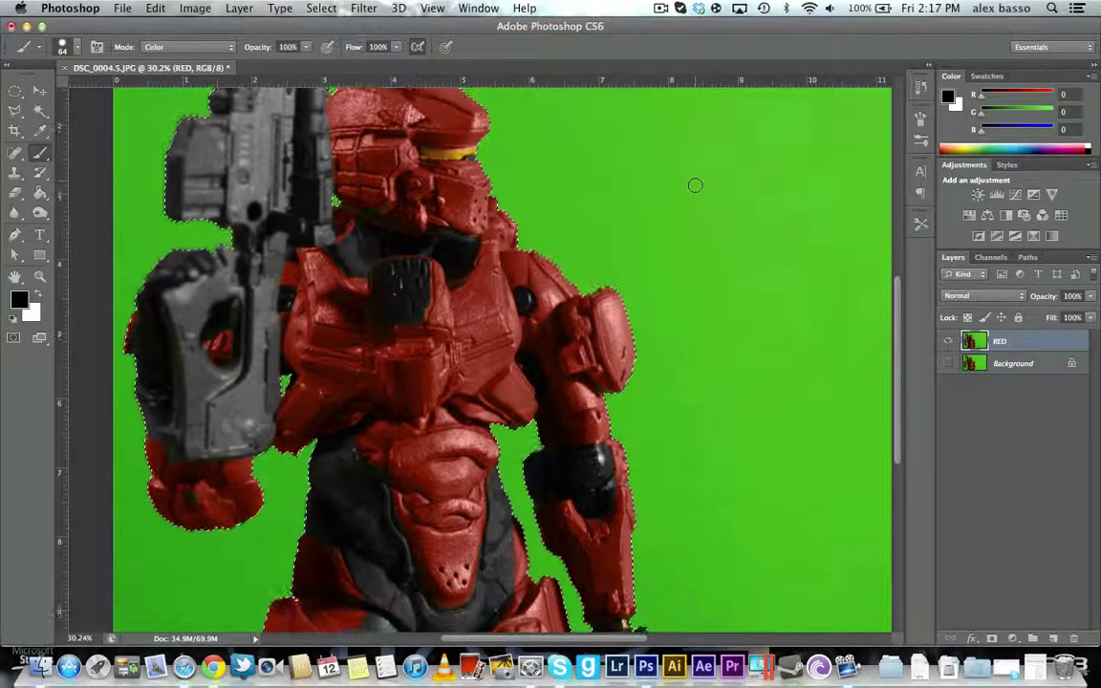
{"action": "scroll", "coordinate": [695, 184], "scroll_direction": "down", "scroll_amount": 1}
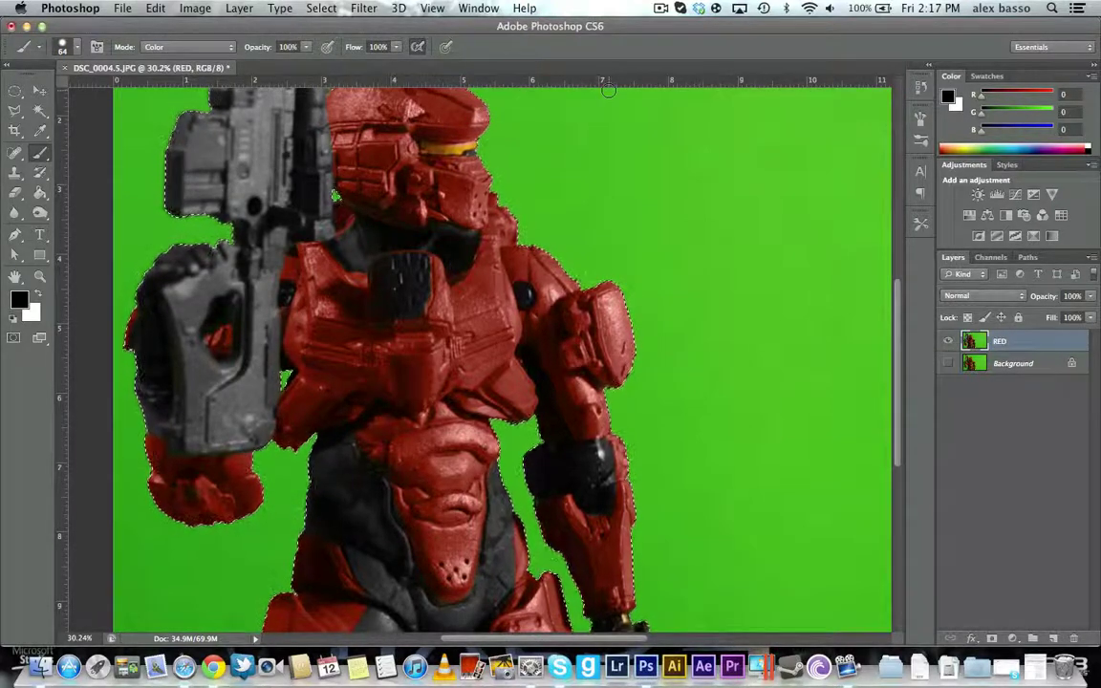
{"action": "scroll", "coordinate": [462, 141], "scroll_direction": "up", "scroll_amount": 5}
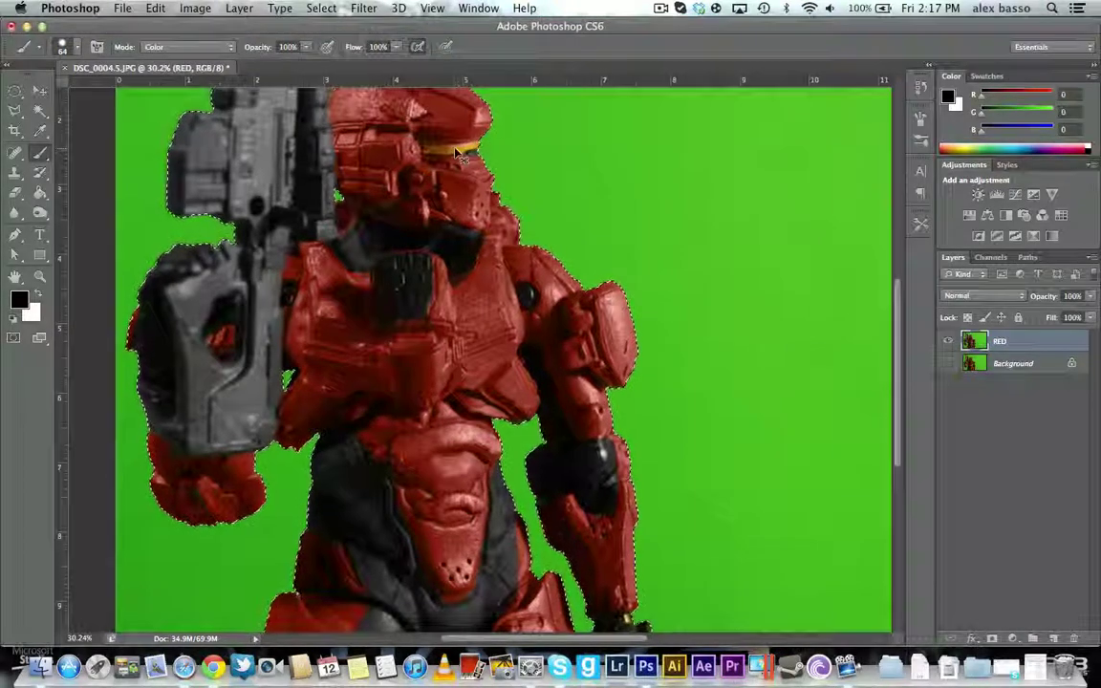
{"action": "scroll", "coordinate": [462, 141], "scroll_direction": "up", "scroll_amount": 5}
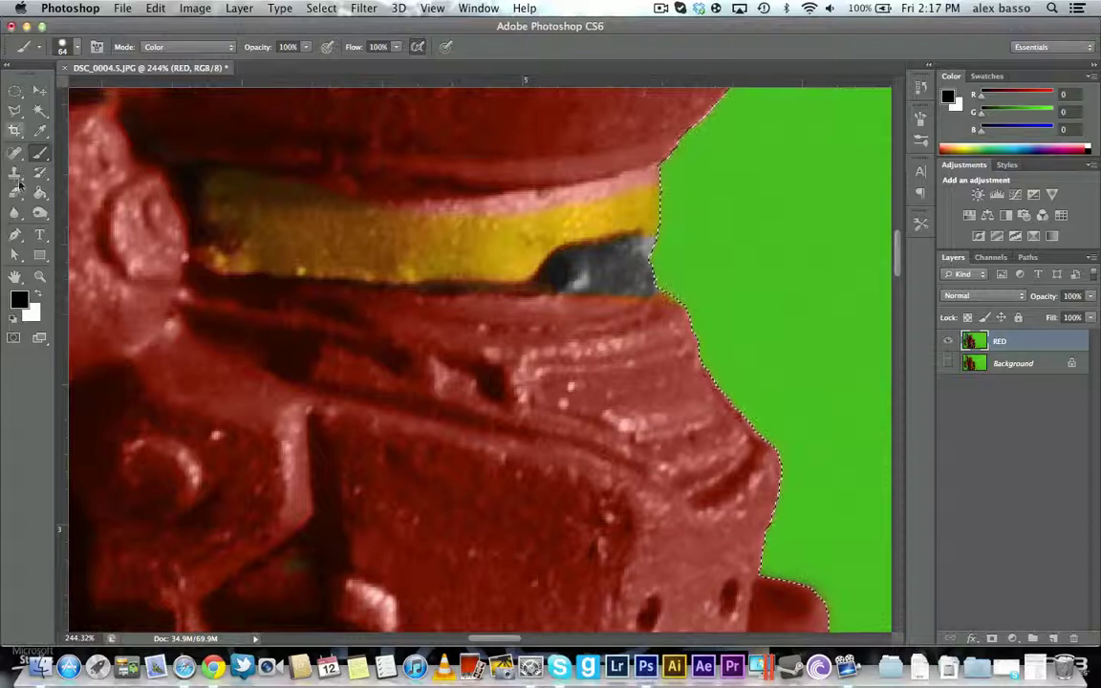
{"action": "left_click", "coordinate": [41, 131]}
{"action": "left_click", "coordinate": [352, 227]}
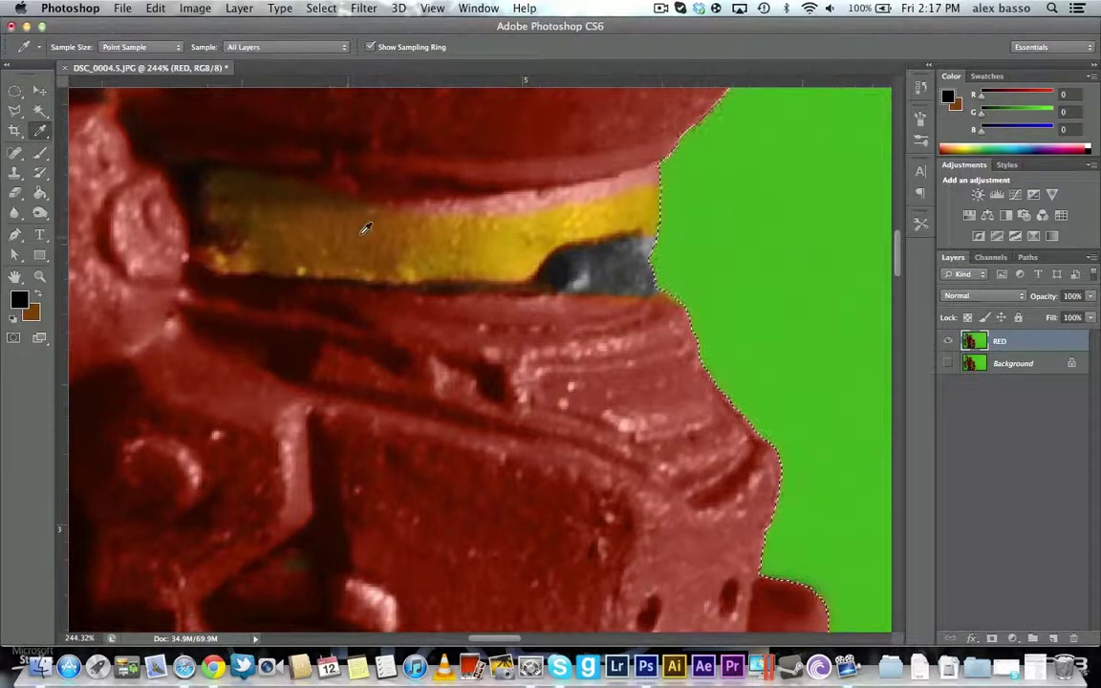
{"action": "left_click", "coordinate": [505, 249]}
{"action": "left_click_drag", "start_coordinate": [509, 246], "coordinate": [523, 233]}
{"action": "left_click", "coordinate": [41, 153]}
{"action": "right_click", "coordinate": [291, 246]}
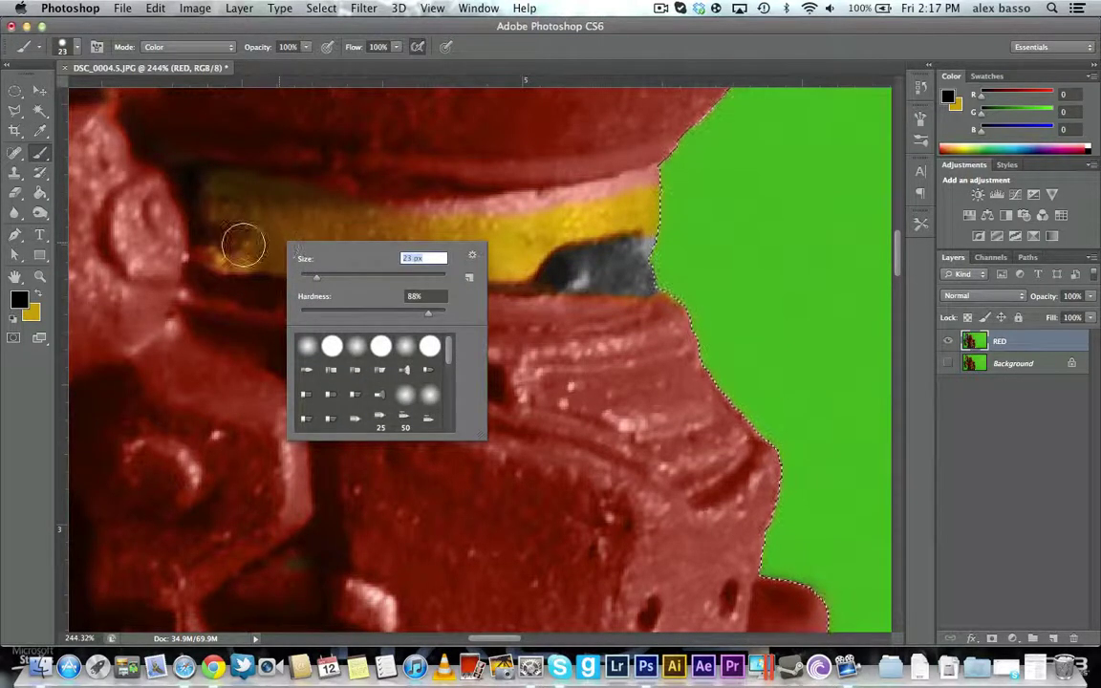
{"action": "left_click_drag", "start_coordinate": [241, 246], "coordinate": [218, 253]}
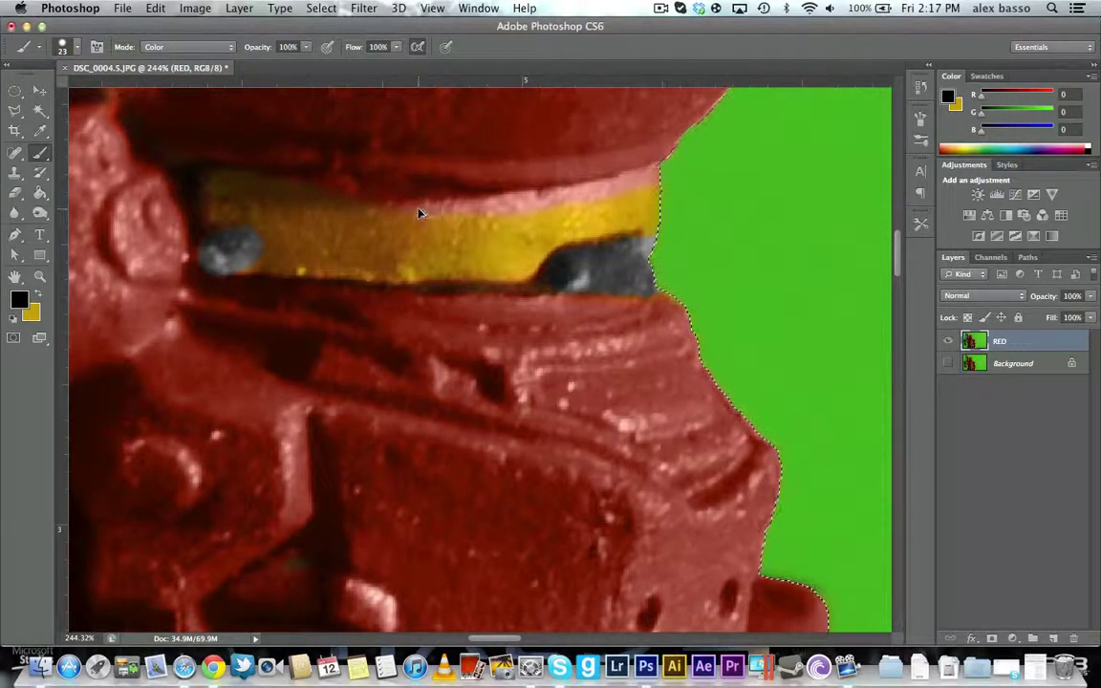
{"action": "key", "text": "super+z"}
{"action": "left_click", "coordinate": [947, 96]}
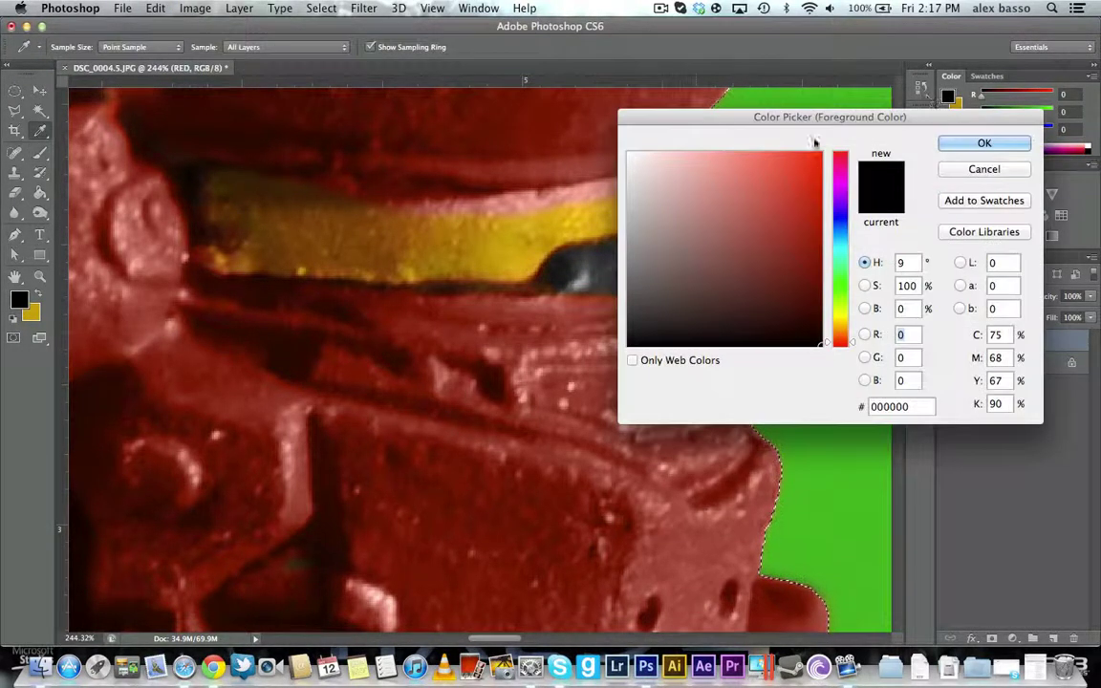
{"action": "left_click", "coordinate": [984, 143]}
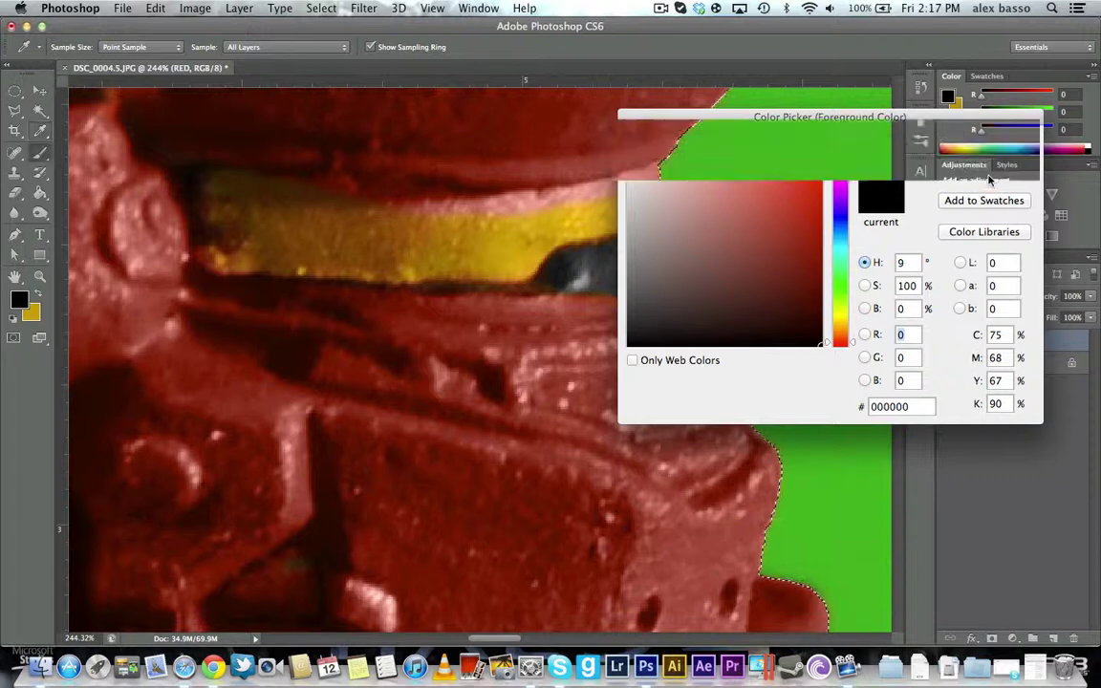
- Try painting the visor's pinkish upper edge with a darker gold sampled from the visor, and undo the strokes
{"action": "left_click", "coordinate": [462, 226], "text": "alt"}
{"action": "mouse_move", "coordinate": [462, 226]}
{"action": "left_mouse_down"}
{"action": "mouse_move", "coordinate": [420, 196]}
{"action": "mouse_move", "coordinate": [524, 225]}
{"action": "mouse_move", "coordinate": [646, 188]}
{"action": "left_mouse_up"}
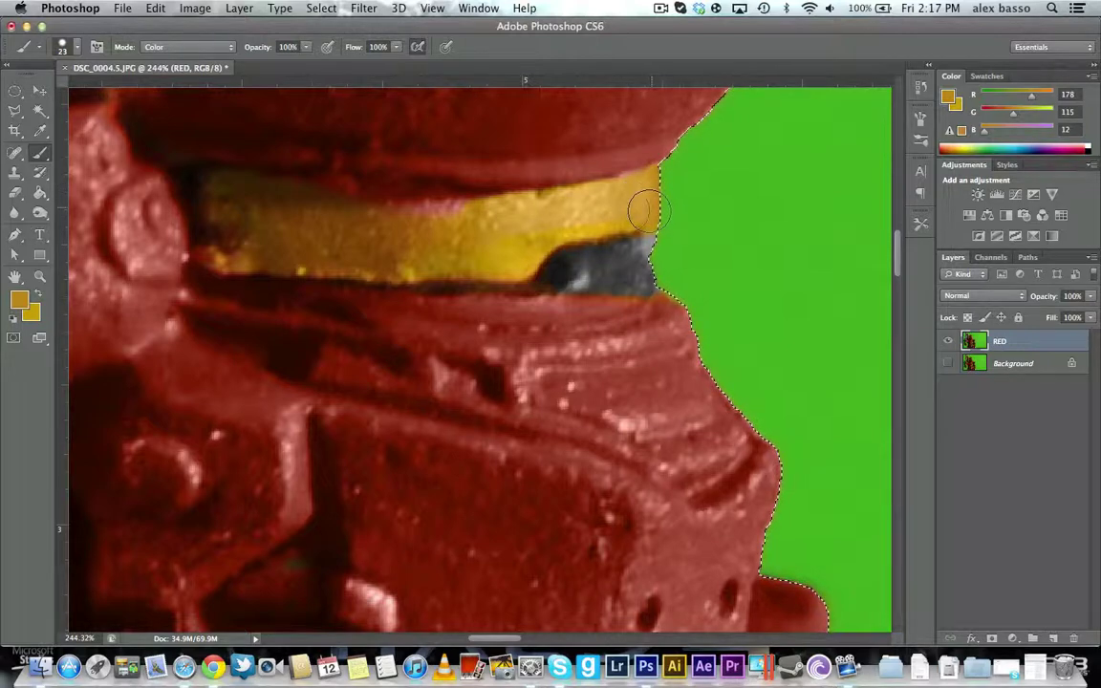
{"action": "key", "text": "super+alt+z"}
{"action": "key", "text": "super+alt+z"}
{"action": "key", "text": "super+alt+z"}
{"action": "key", "text": "super+alt+z"}
{"action": "key", "text": "super+alt+z"}
{"action": "key", "text": "super+alt+z"}
{"action": "key", "text": "super+alt+z"}
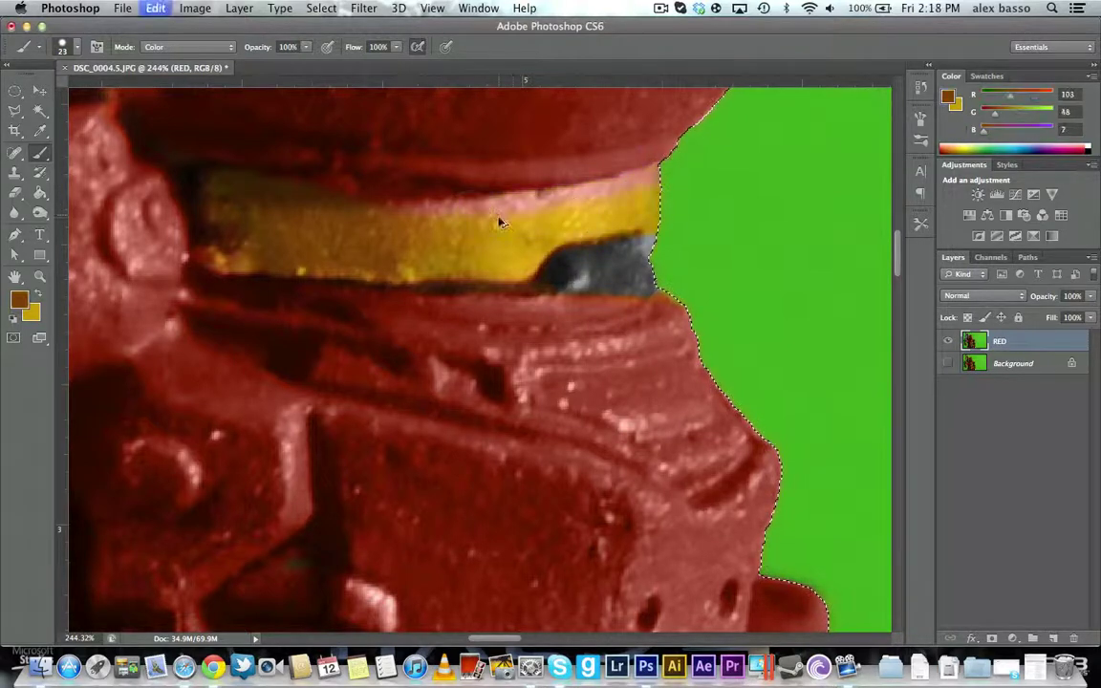
{"action": "key", "text": "super+alt+z"}
{"action": "key", "text": "super+alt+z"}
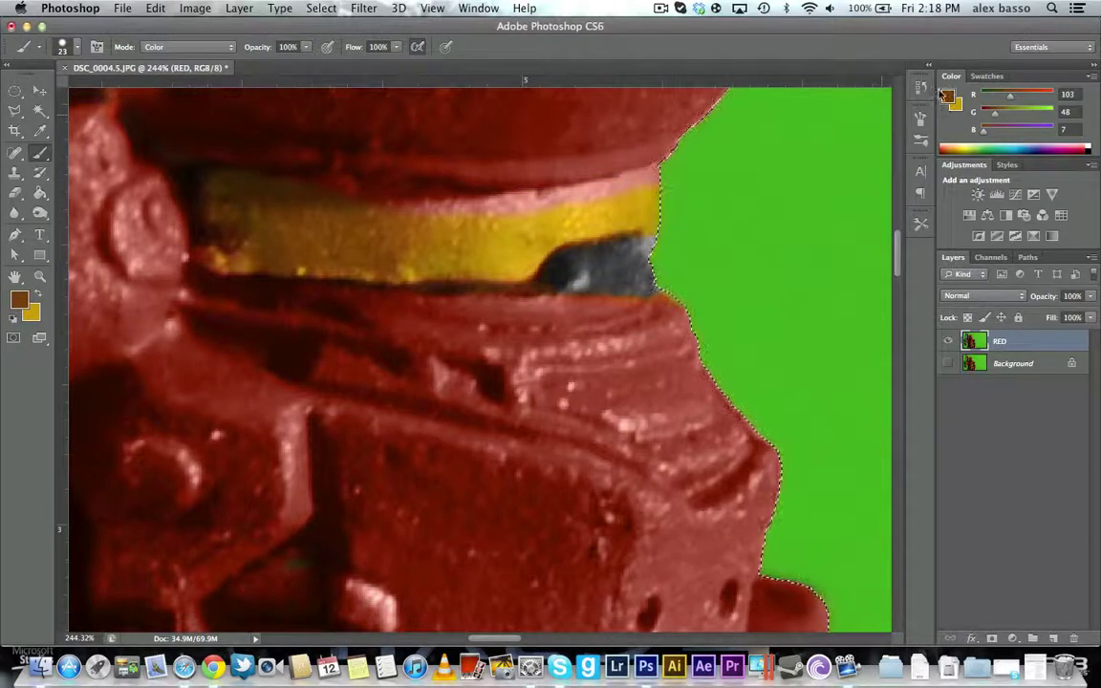
- Sample the visor's bright yellow (RGB 234, 160, 3) and paint it over the whole visor band, including its pinkish upper edge
{"action": "left_click", "coordinate": [590, 211], "text": "alt"}
{"action": "mouse_move", "coordinate": [629, 197]}
{"action": "left_mouse_down"}
{"action": "mouse_move", "coordinate": [646, 192]}
{"action": "mouse_move", "coordinate": [444, 201]}
{"action": "mouse_move", "coordinate": [421, 222]}
{"action": "mouse_move", "coordinate": [273, 196]}
{"action": "mouse_move", "coordinate": [285, 211]}
{"action": "mouse_move", "coordinate": [258, 215]}
{"action": "mouse_move", "coordinate": [228, 197]}
{"action": "mouse_move", "coordinate": [216, 241]}
{"action": "mouse_move", "coordinate": [219, 250]}
{"action": "mouse_move", "coordinate": [488, 256]}
{"action": "left_mouse_up"}
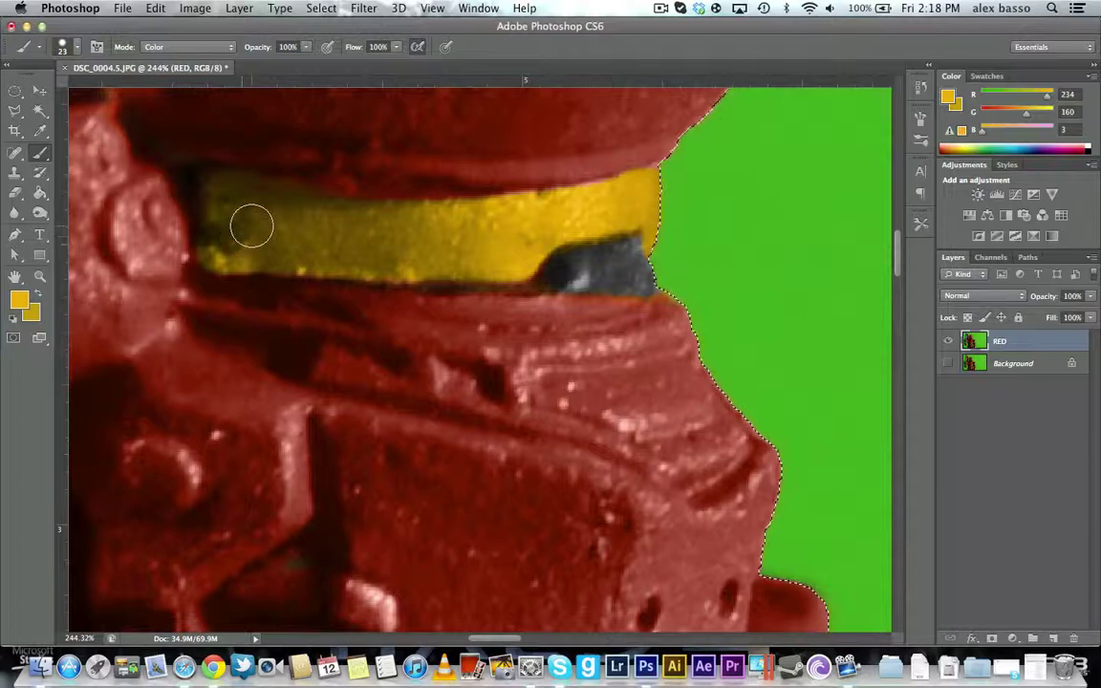
{"action": "scroll", "coordinate": [251, 226], "scroll_direction": "up", "scroll_amount": 6}
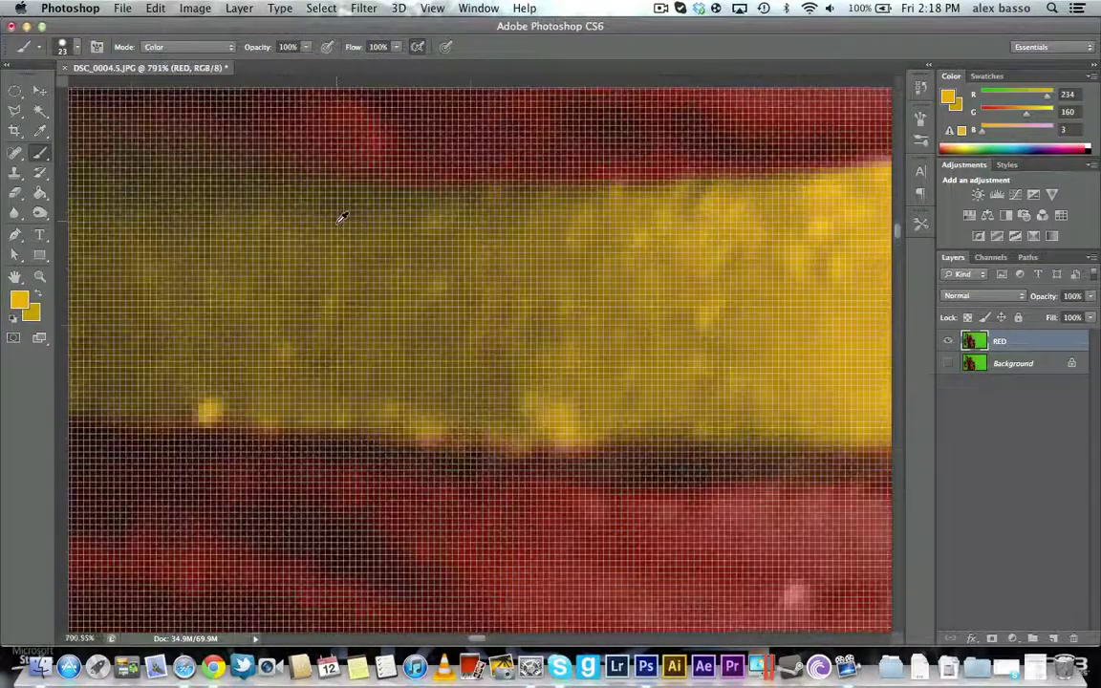
{"action": "scroll", "coordinate": [342, 218], "scroll_direction": "down", "scroll_amount": 10}
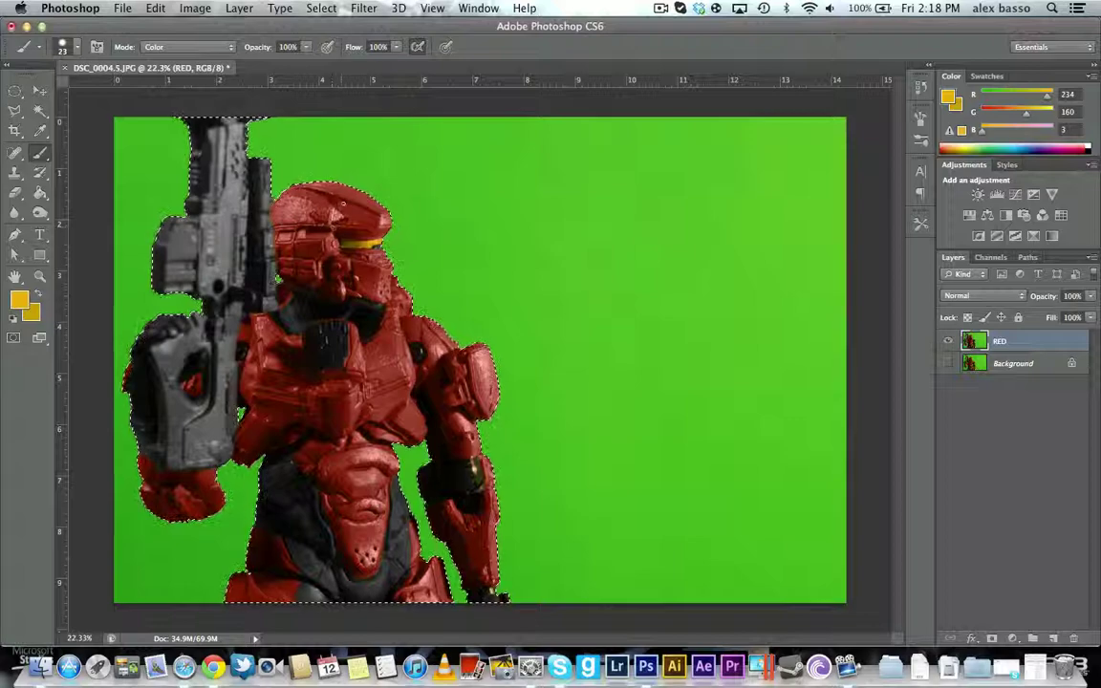
- Set the foreground colour to black
{"action": "scroll", "coordinate": [274, 189], "scroll_direction": "up", "scroll_amount": 5}
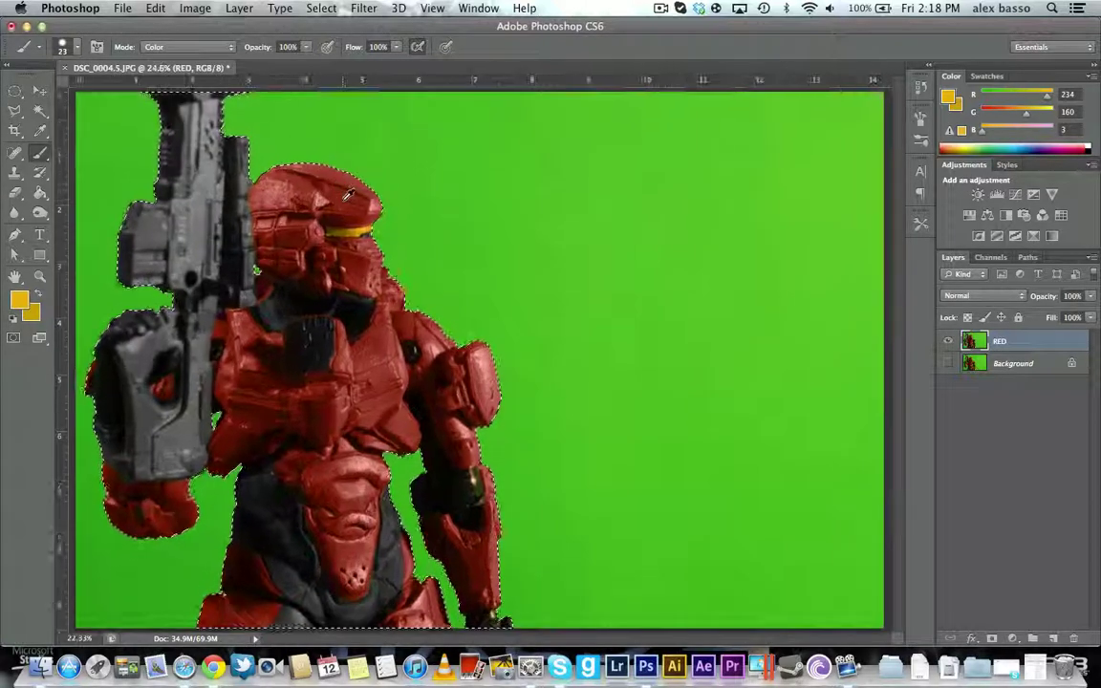
{"action": "scroll", "coordinate": [405, 153], "scroll_direction": "up", "scroll_amount": 3}
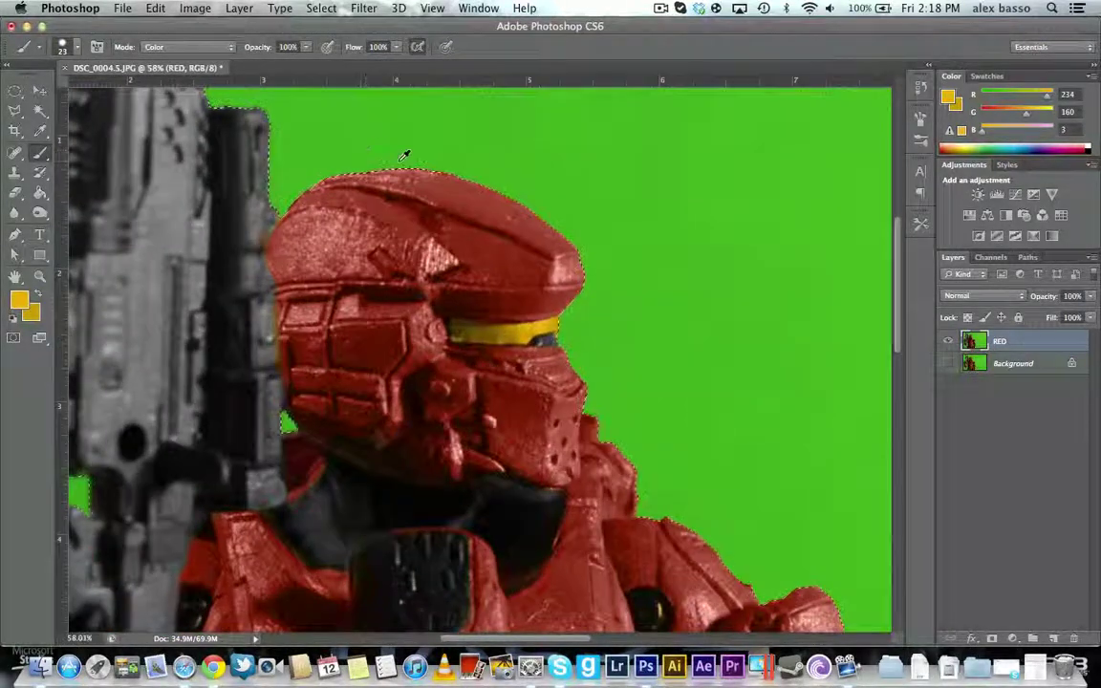
{"action": "scroll", "coordinate": [420, 220], "scroll_direction": "down", "scroll_amount": 6}
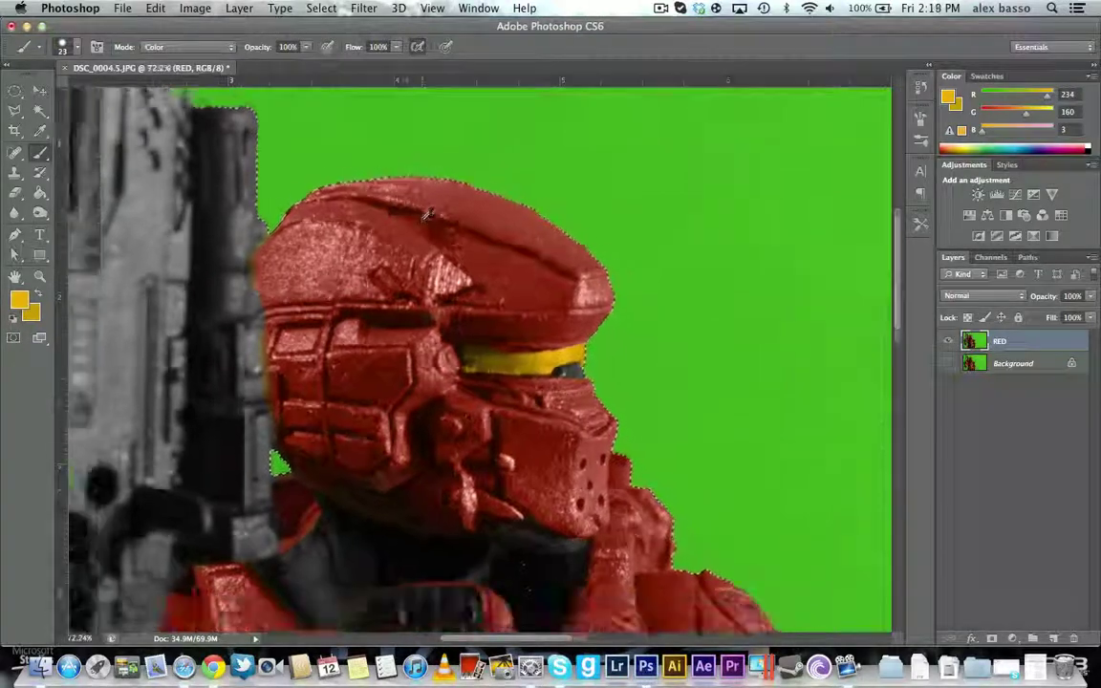
{"action": "scroll", "coordinate": [419, 232], "scroll_direction": "up", "scroll_amount": 1}
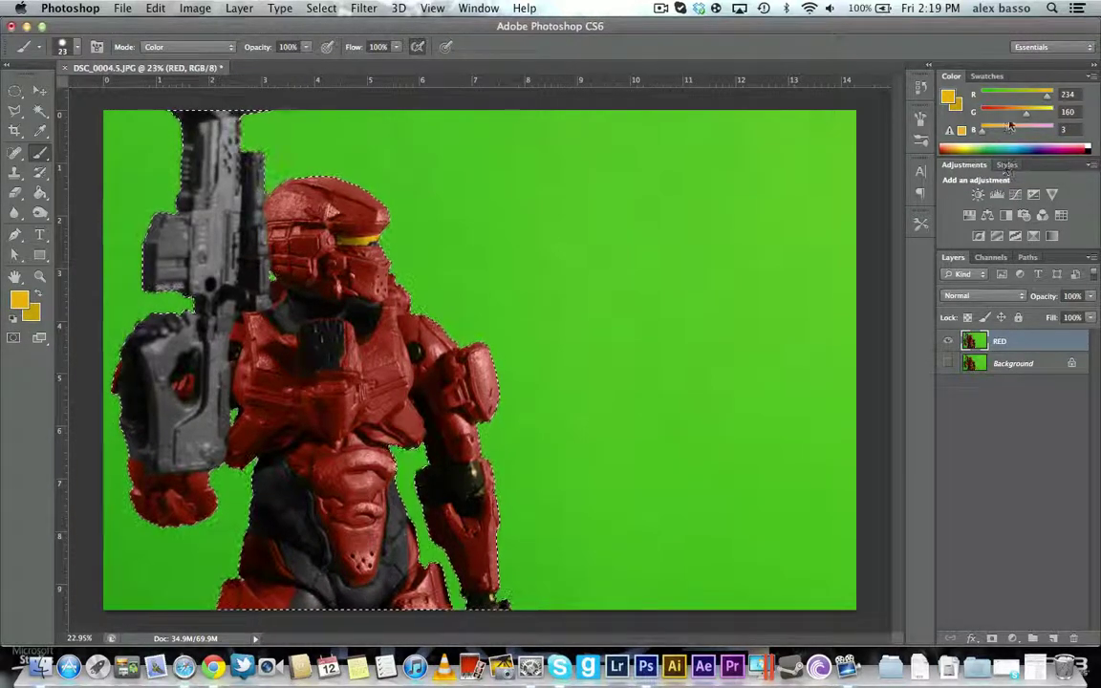
{"action": "left_click", "coordinate": [949, 97]}
{"action": "left_click_drag", "start_coordinate": [823, 241], "coordinate": [820, 346]}
{"action": "left_click", "coordinate": [985, 141]}
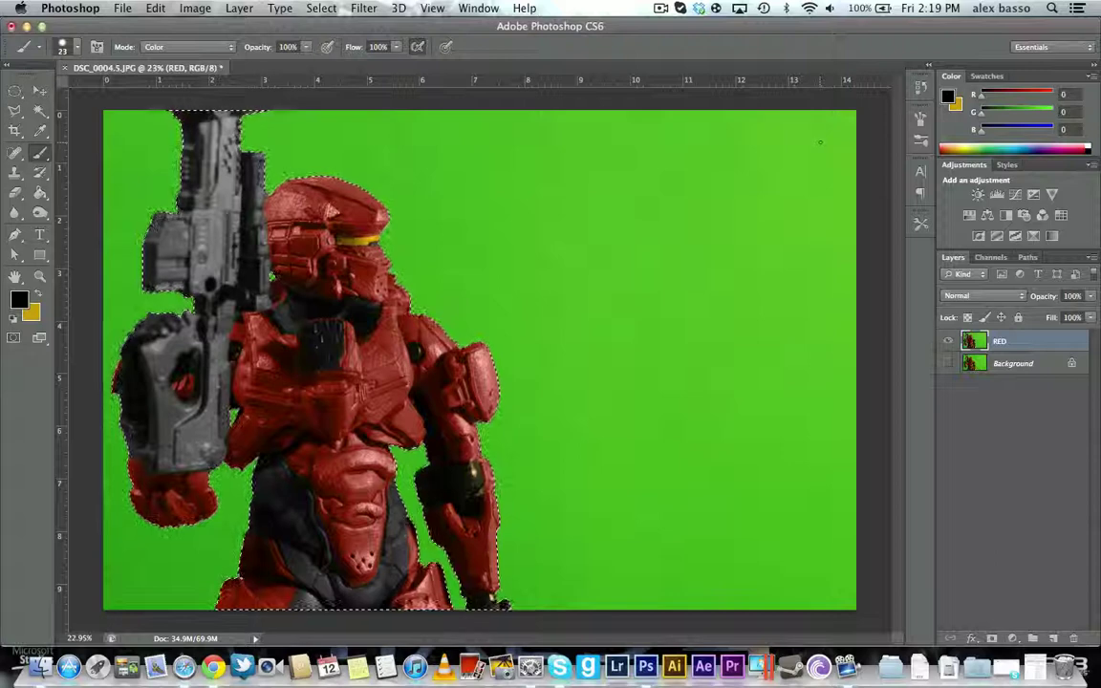
{"action": "left_click", "coordinate": [948, 96]}
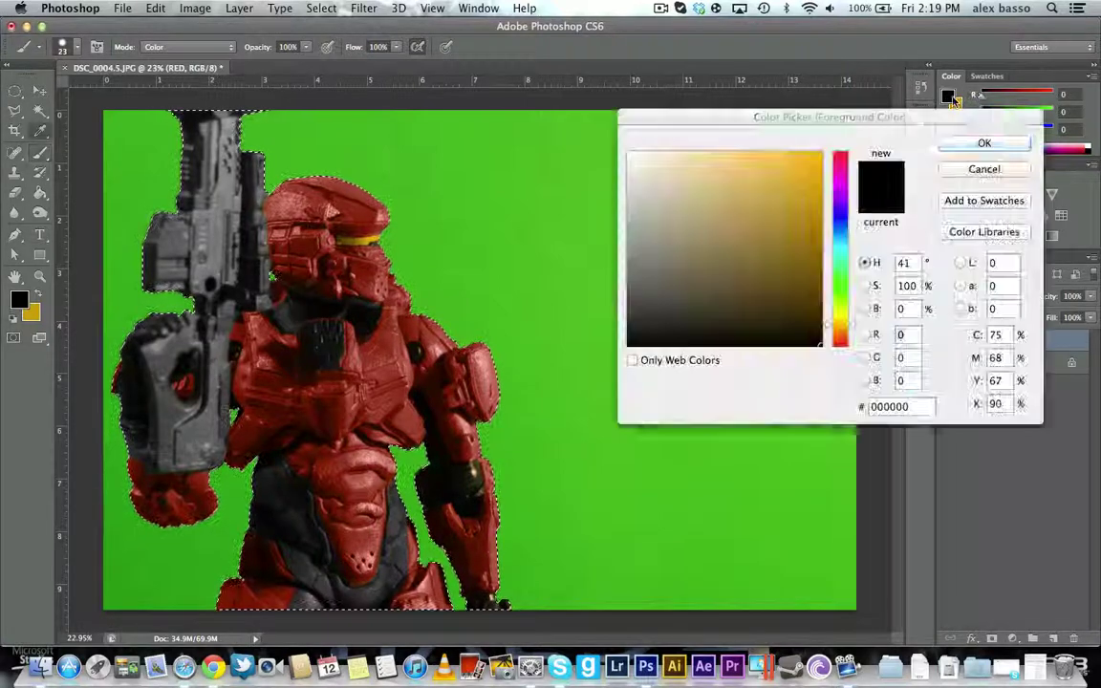
{"action": "left_click", "coordinate": [842, 276]}
{"action": "left_click_drag", "start_coordinate": [842, 278], "coordinate": [841, 284]}
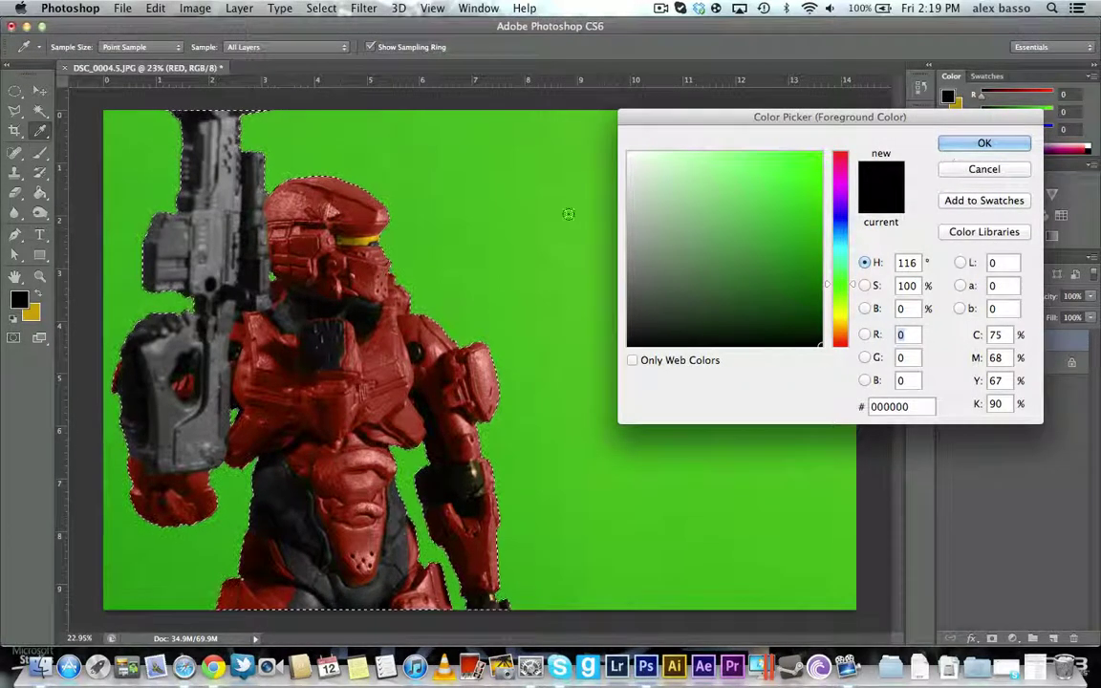
{"action": "left_click", "coordinate": [990, 143]}
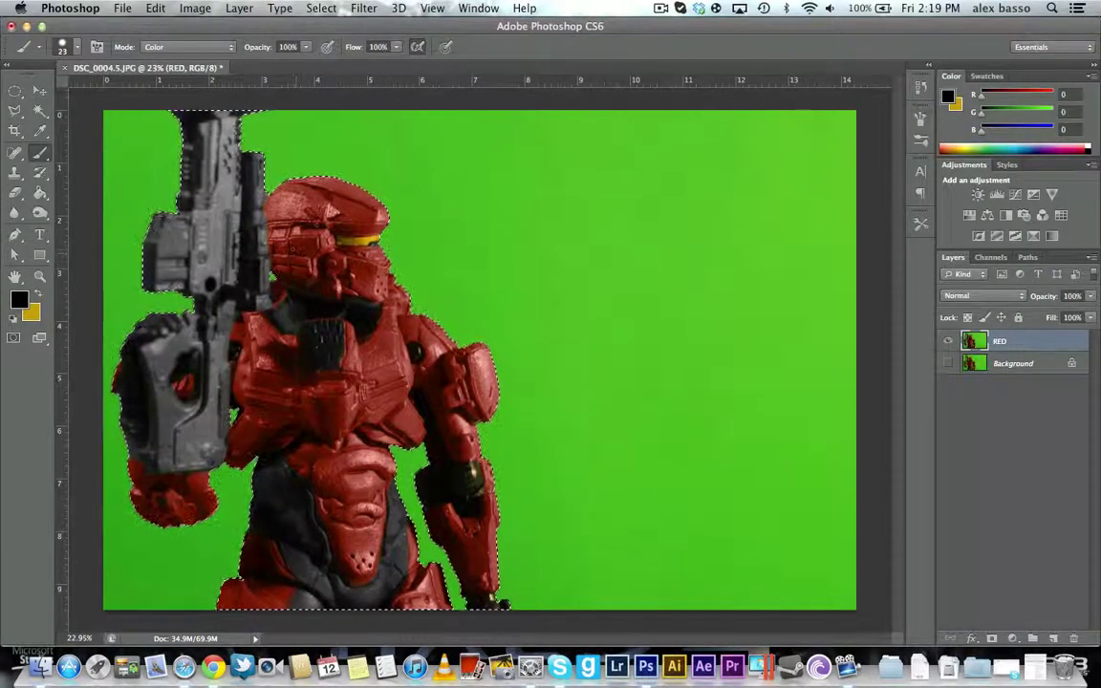
- Reduce the brush to 8 px and paint thin black lines along the helmet dome's crease and its front plate's edges
{"action": "scroll", "coordinate": [323, 129], "scroll_direction": "up", "scroll_amount": 5}
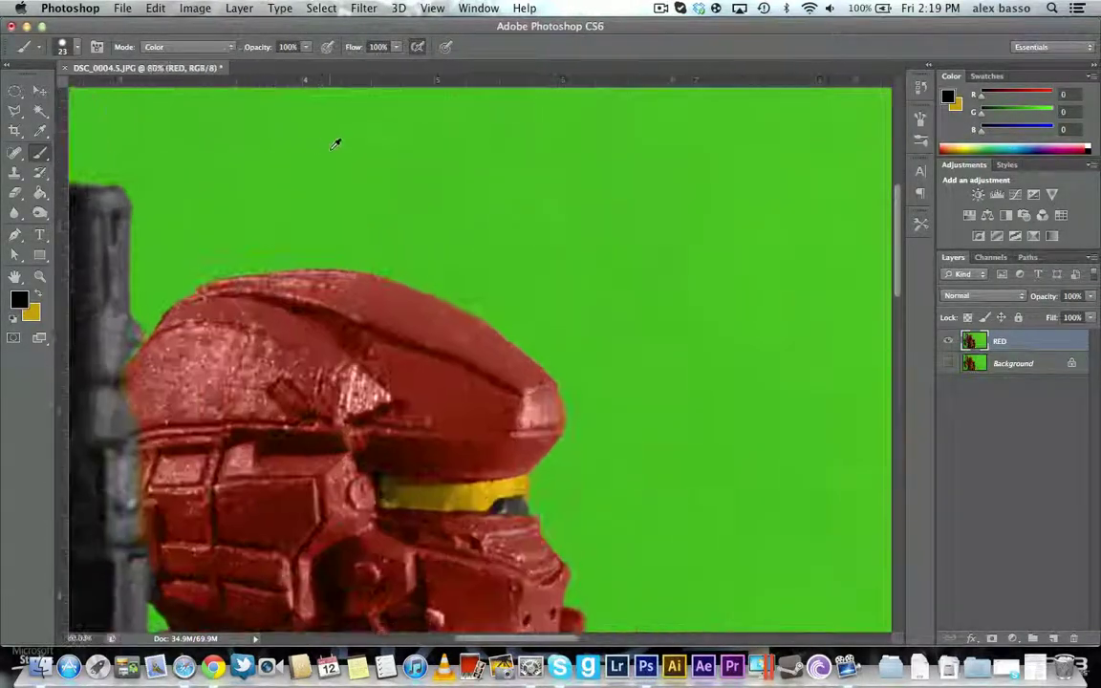
{"action": "scroll", "coordinate": [335, 143], "scroll_direction": "up", "scroll_amount": 2}
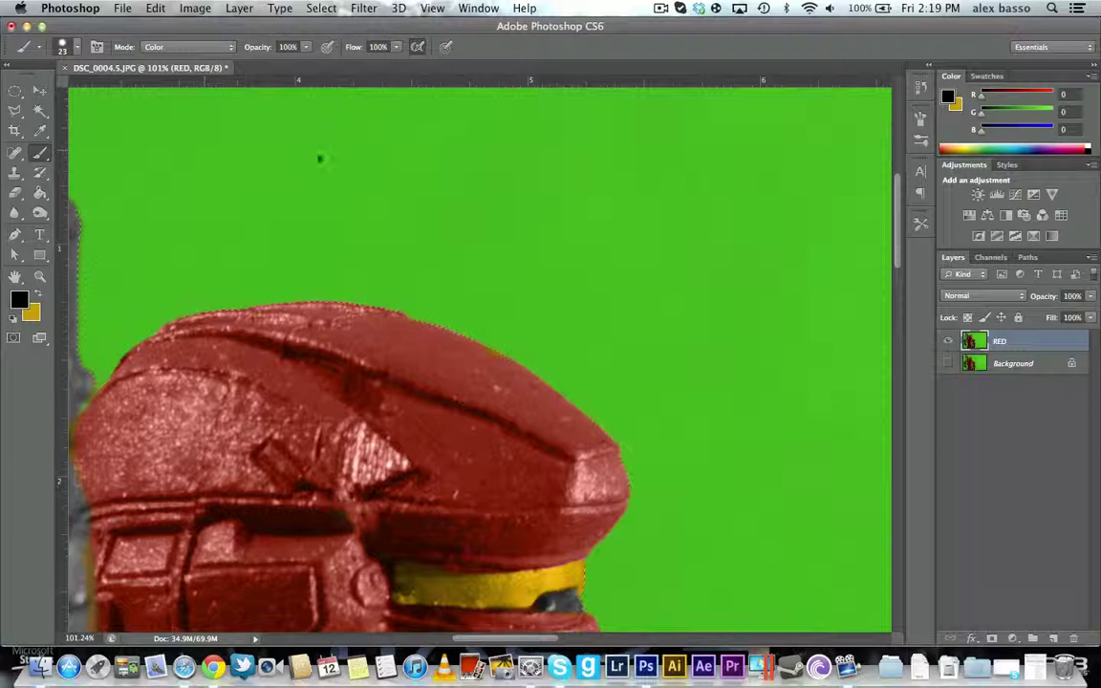
{"action": "right_click", "coordinate": [567, 444]}
{"action": "type", "text": "15"}
{"action": "key", "text": "Return"}
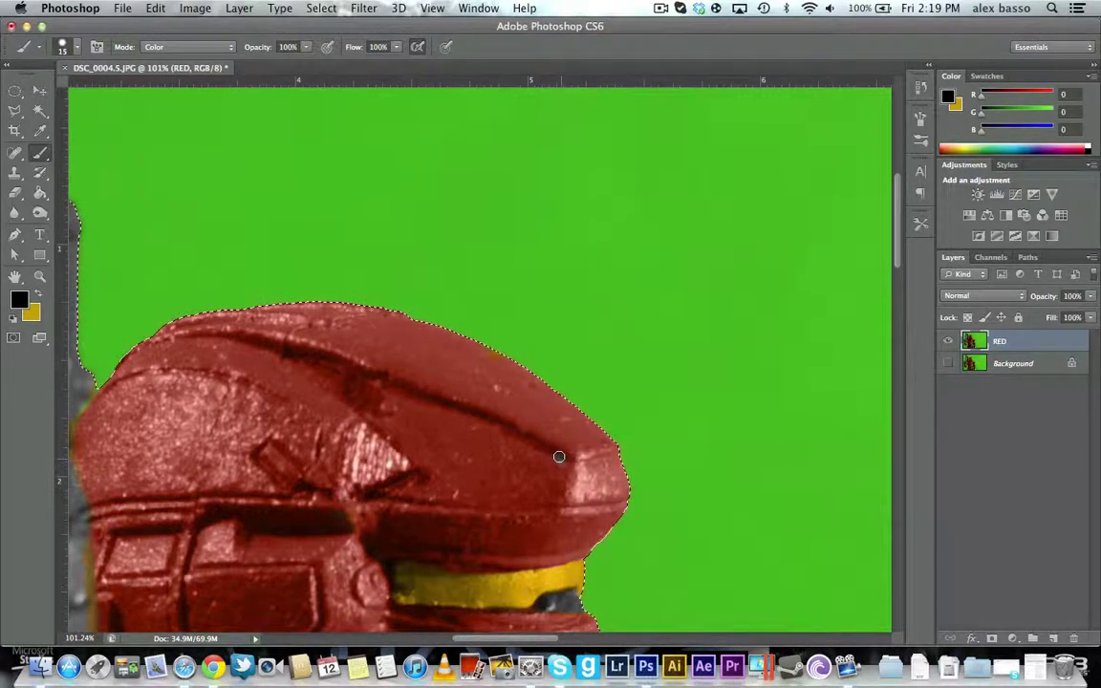
{"action": "right_click", "coordinate": [600, 461]}
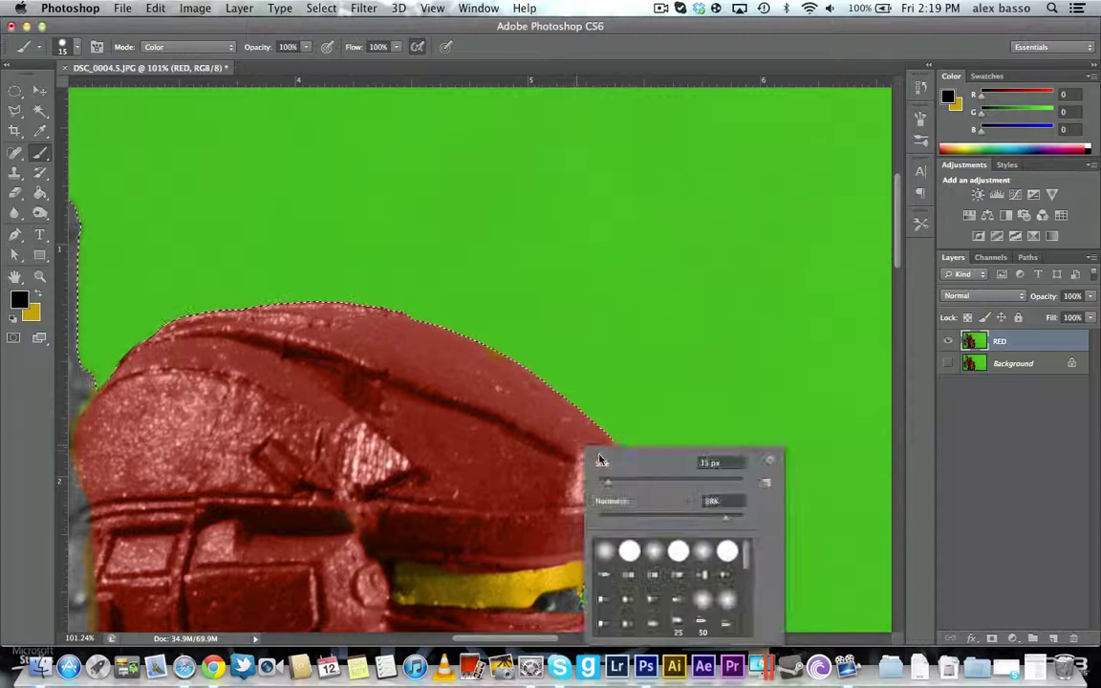
{"action": "type", "text": "8"}
{"action": "key", "text": "Return"}
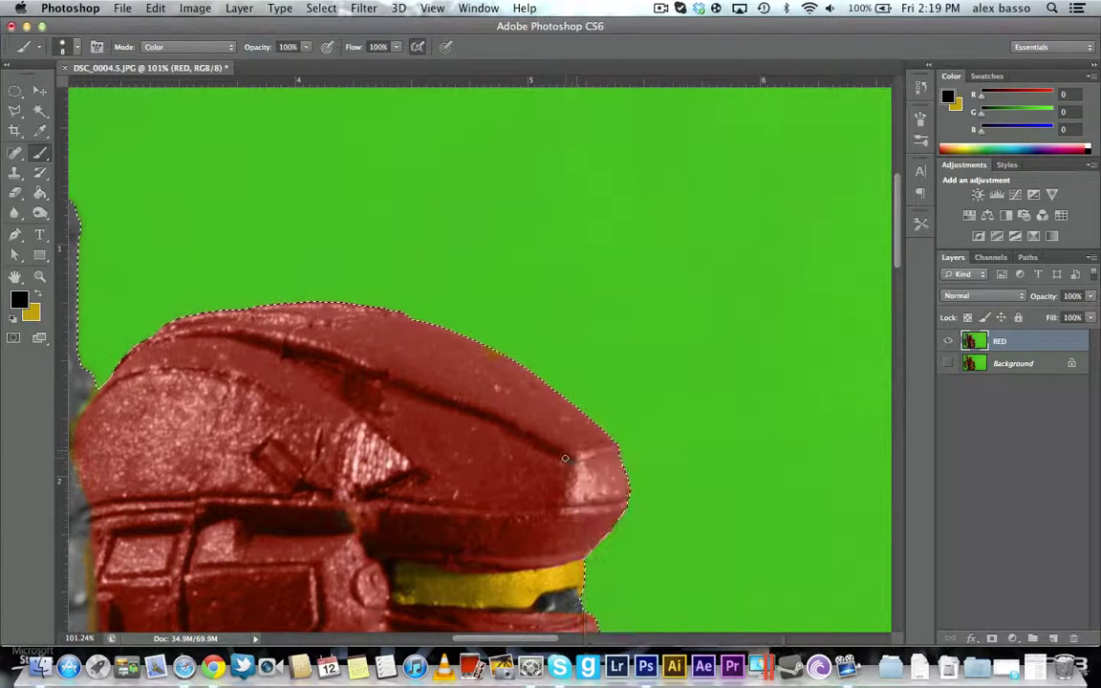
{"action": "left_click_drag", "start_coordinate": [570, 459], "coordinate": [501, 424]}
{"action": "left_click_drag", "start_coordinate": [569, 460], "coordinate": [399, 381]}
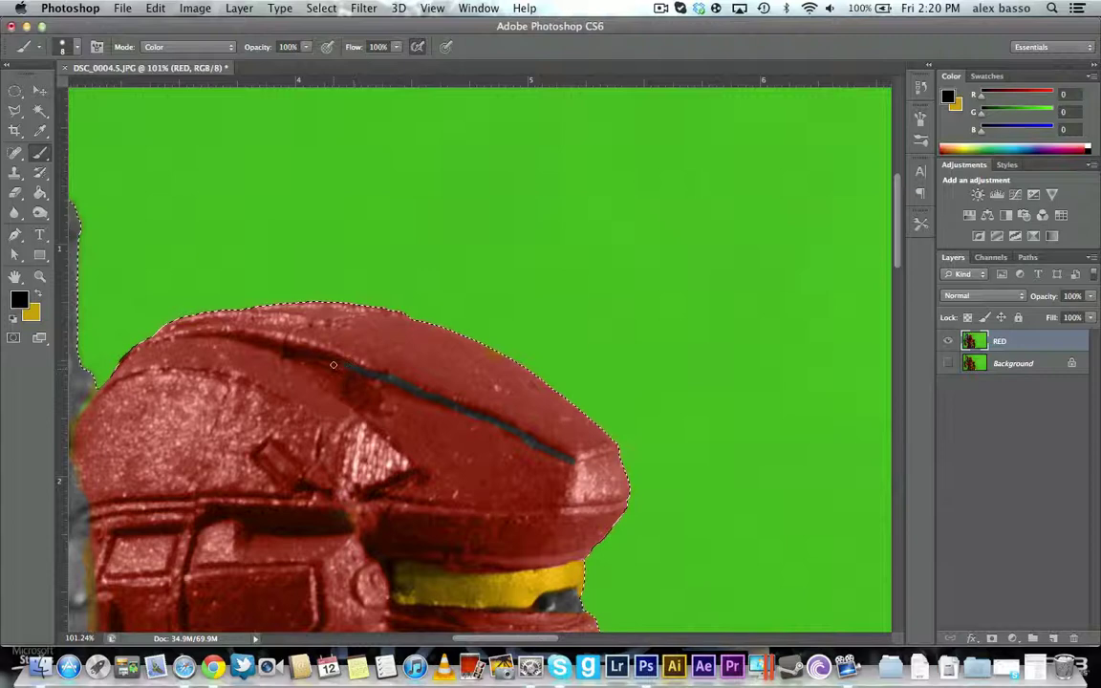
{"action": "left_click_drag", "start_coordinate": [285, 353], "coordinate": [299, 356]}
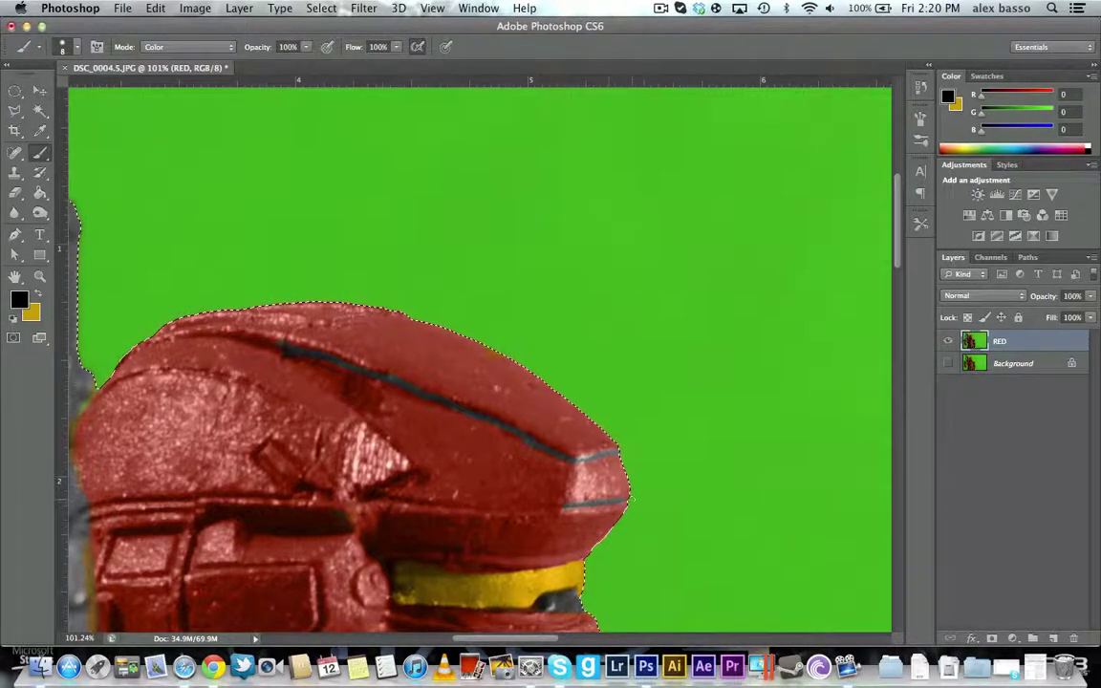
- Paint a thin black line along the helmet dome's lower edge and outline the triangular vent on its side in black
{"action": "left_click_drag", "start_coordinate": [567, 506], "coordinate": [540, 506]}
{"action": "mouse_move", "coordinate": [444, 504]}
{"action": "left_mouse_down"}
{"action": "mouse_move", "coordinate": [372, 494]}
{"action": "mouse_move", "coordinate": [406, 463]}
{"action": "left_mouse_up"}
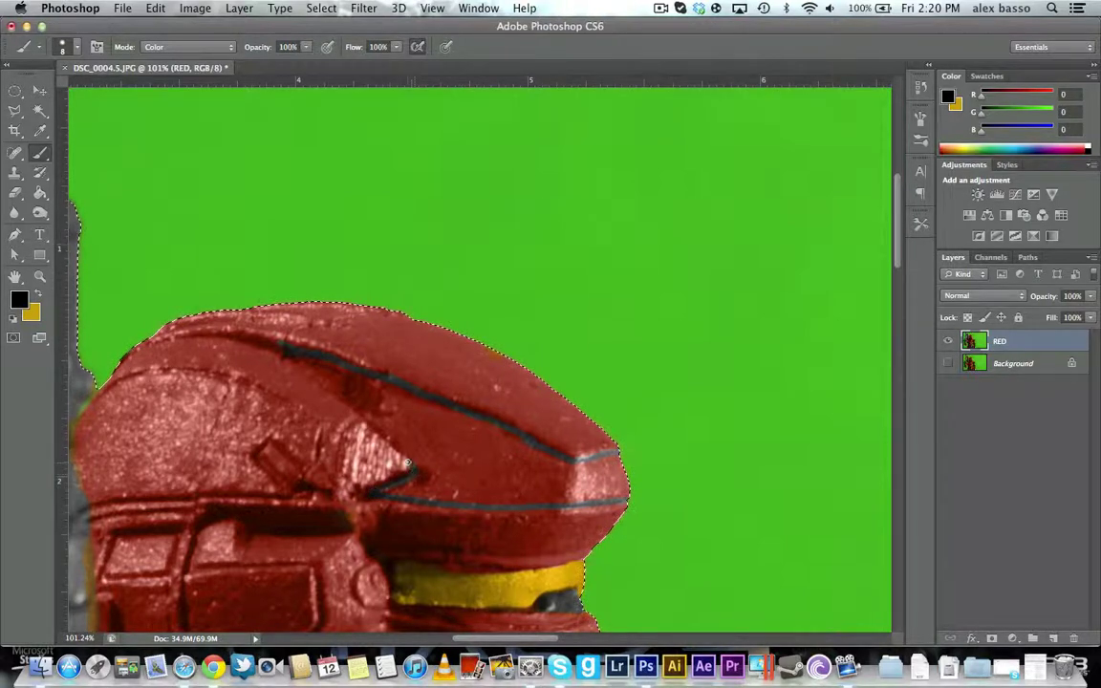
{"action": "left_click_drag", "start_coordinate": [358, 494], "coordinate": [337, 465]}
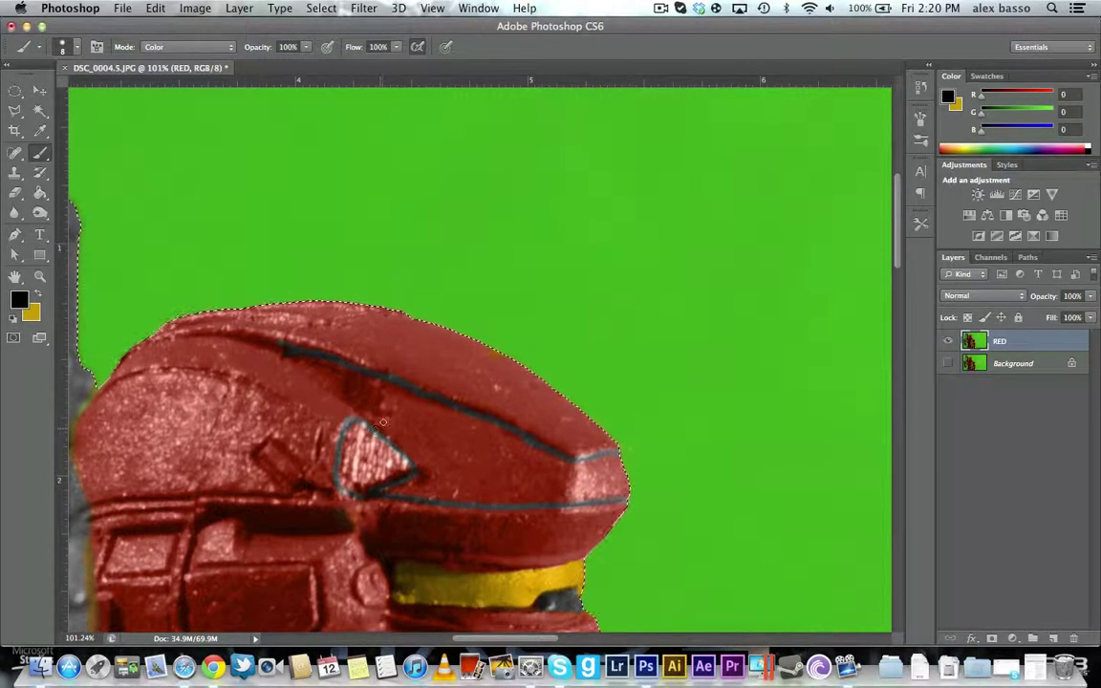
- Outline the five-sided panel on the side of the helmet, behind the visor, with thin black lines
{"action": "scroll", "coordinate": [382, 422], "scroll_direction": "down", "scroll_amount": 3}
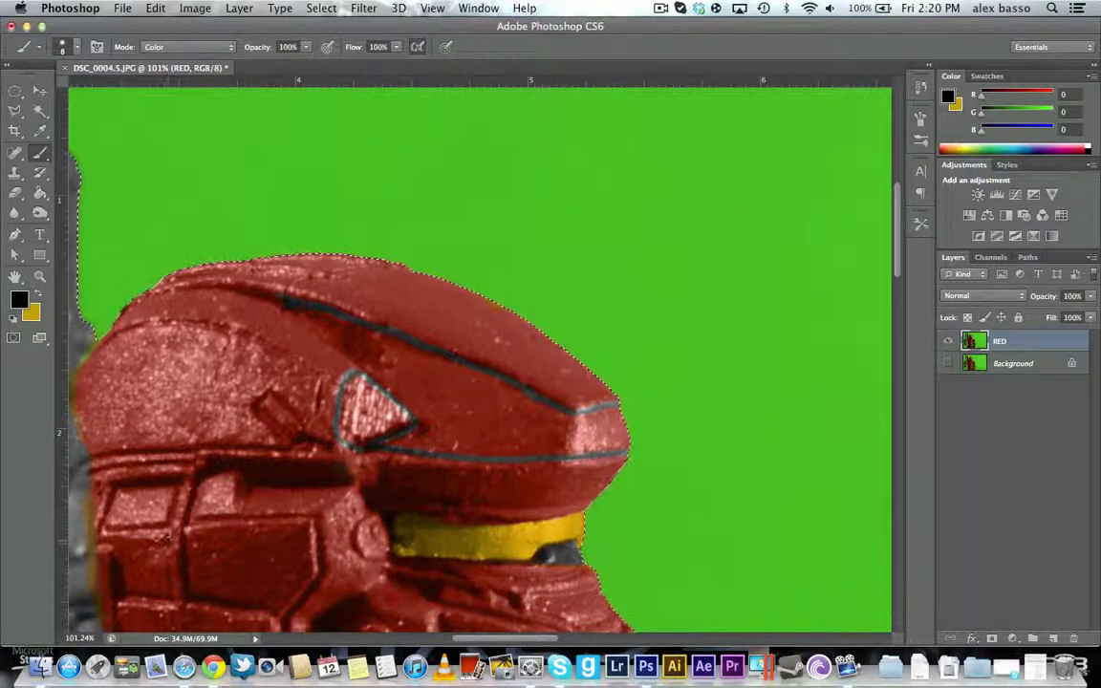
{"action": "scroll", "coordinate": [262, 503], "scroll_direction": "down", "scroll_amount": 3}
{"action": "scroll", "coordinate": [260, 503], "scroll_direction": "up", "scroll_amount": 5}
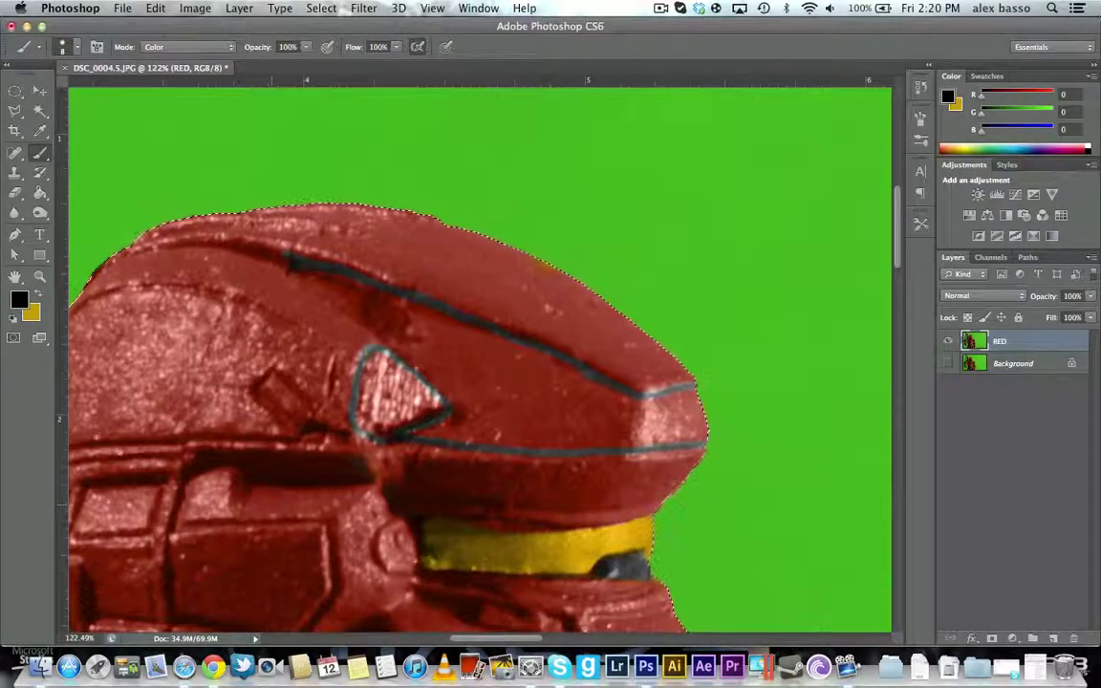
{"action": "scroll", "coordinate": [201, 543], "scroll_direction": "right", "scroll_amount": 1}
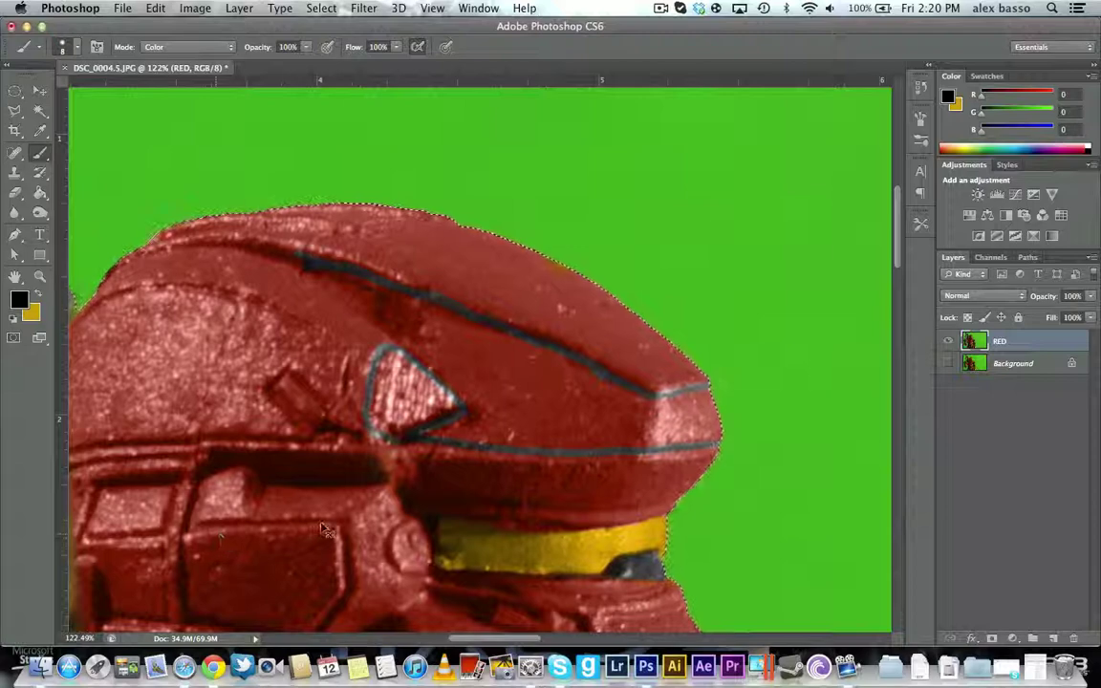
{"action": "scroll", "coordinate": [219, 542], "scroll_direction": "up", "scroll_amount": 3}
{"action": "scroll", "coordinate": [366, 531], "scroll_direction": "down", "scroll_amount": 5}
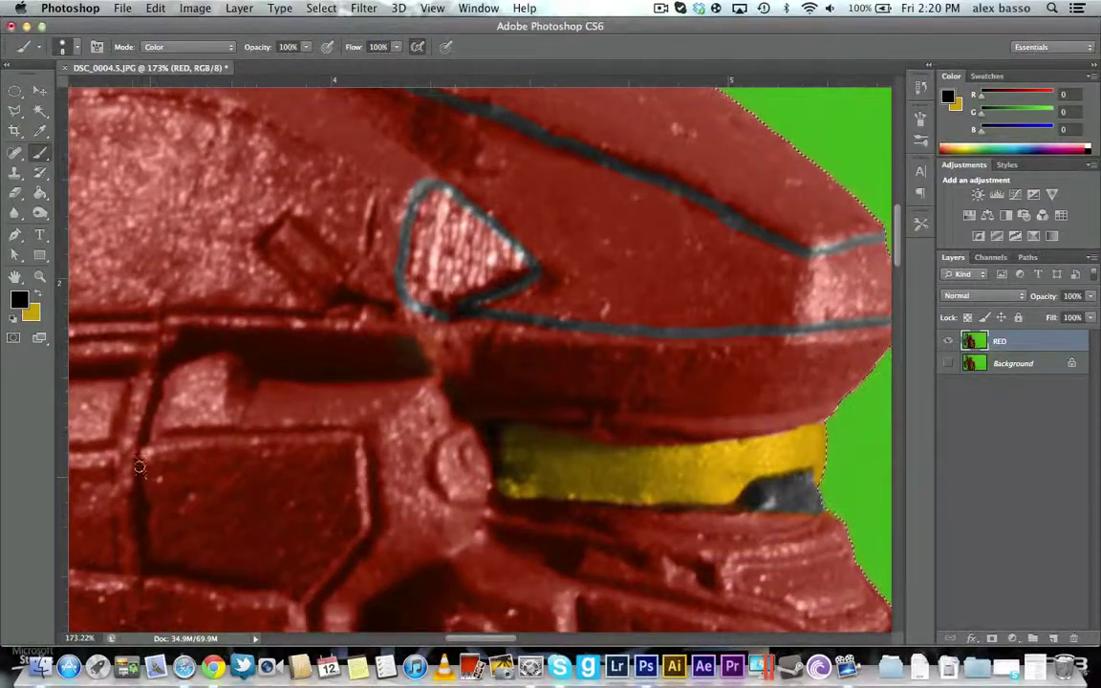
{"action": "mouse_move", "coordinate": [135, 457]}
{"action": "left_mouse_down"}
{"action": "mouse_move", "coordinate": [149, 564]}
{"action": "mouse_move", "coordinate": [188, 572]}
{"action": "left_mouse_up"}
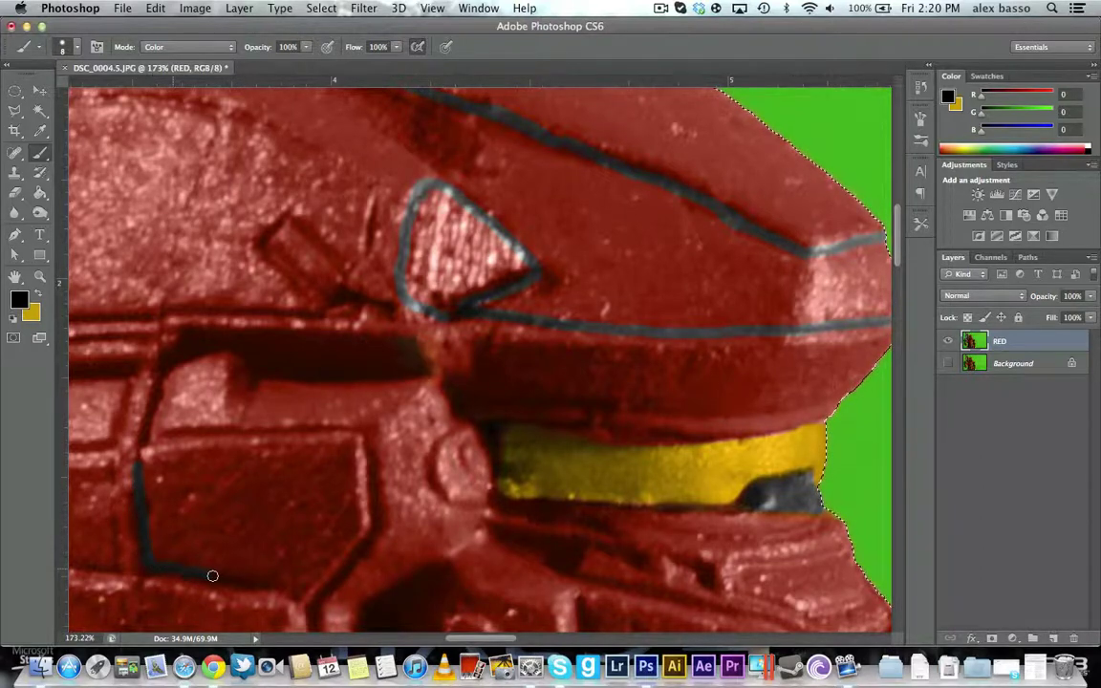
{"action": "mouse_move", "coordinate": [257, 583]}
{"action": "left_mouse_down"}
{"action": "mouse_move", "coordinate": [304, 602]}
{"action": "mouse_move", "coordinate": [358, 546]}
{"action": "left_mouse_up"}
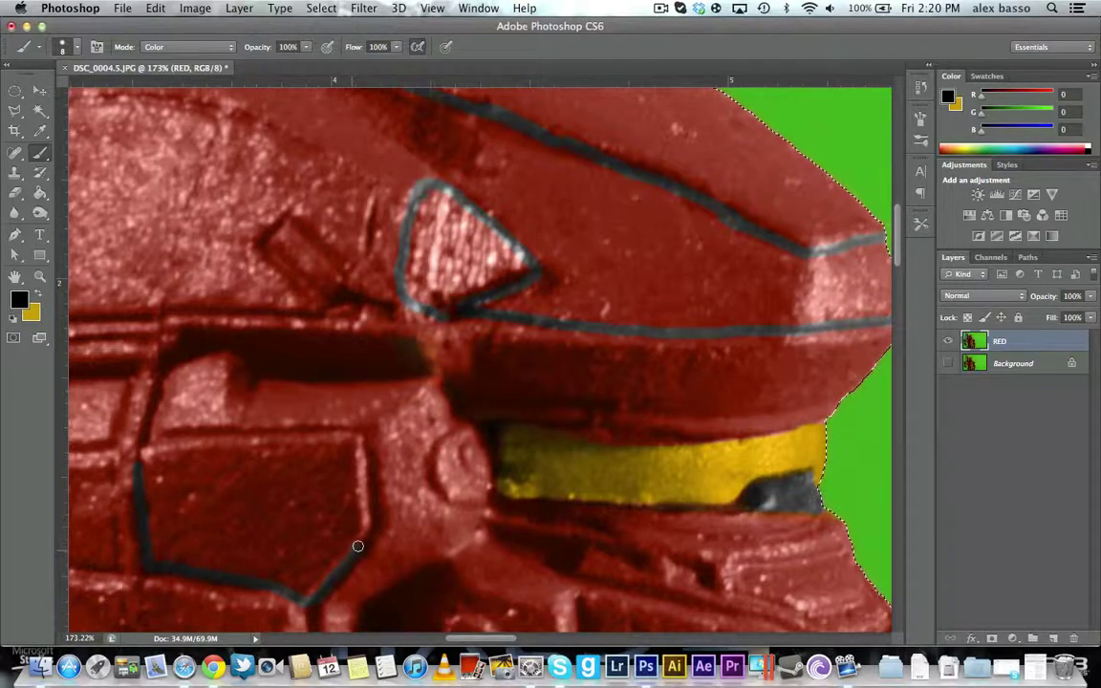
{"action": "left_click_drag", "start_coordinate": [372, 486], "coordinate": [368, 470]}
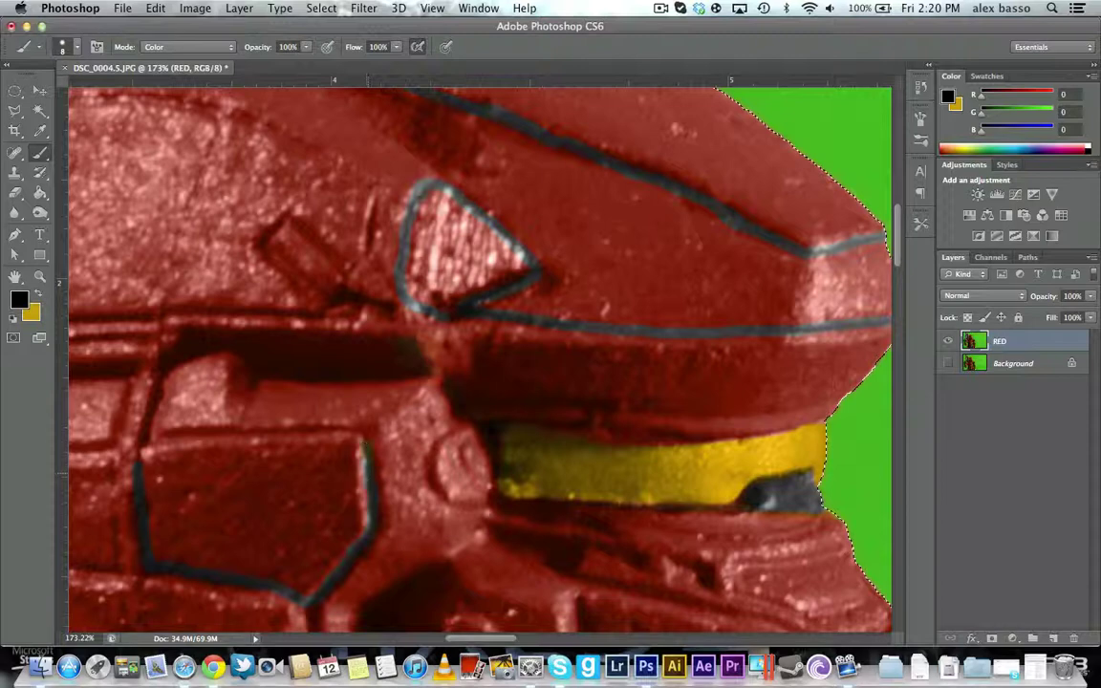
{"action": "mouse_move", "coordinate": [140, 480]}
{"action": "left_mouse_down"}
{"action": "mouse_move", "coordinate": [139, 448]}
{"action": "mouse_move", "coordinate": [177, 435]}
{"action": "mouse_move", "coordinate": [363, 432]}
{"action": "left_mouse_up"}
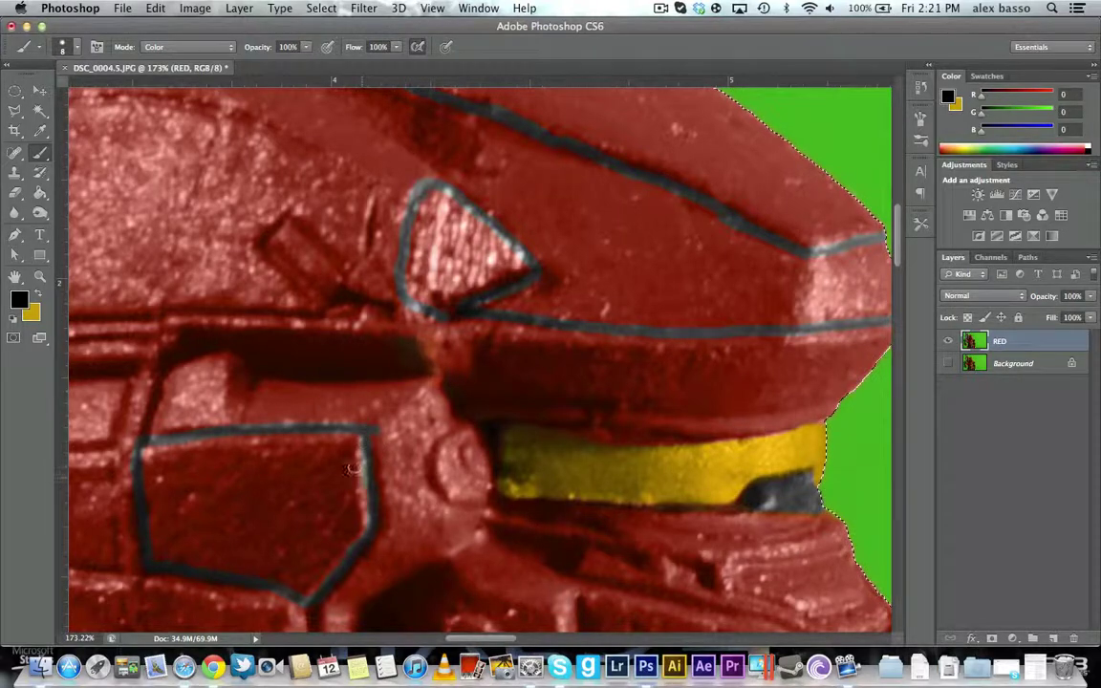
- Paint a small black emblem on the chest plate, between the neck opening and the round shoulder joint, and fill its outline
{"action": "scroll", "coordinate": [382, 469], "scroll_direction": "down", "scroll_amount": 3}
{"action": "scroll", "coordinate": [418, 483], "scroll_direction": "down", "scroll_amount": 8}
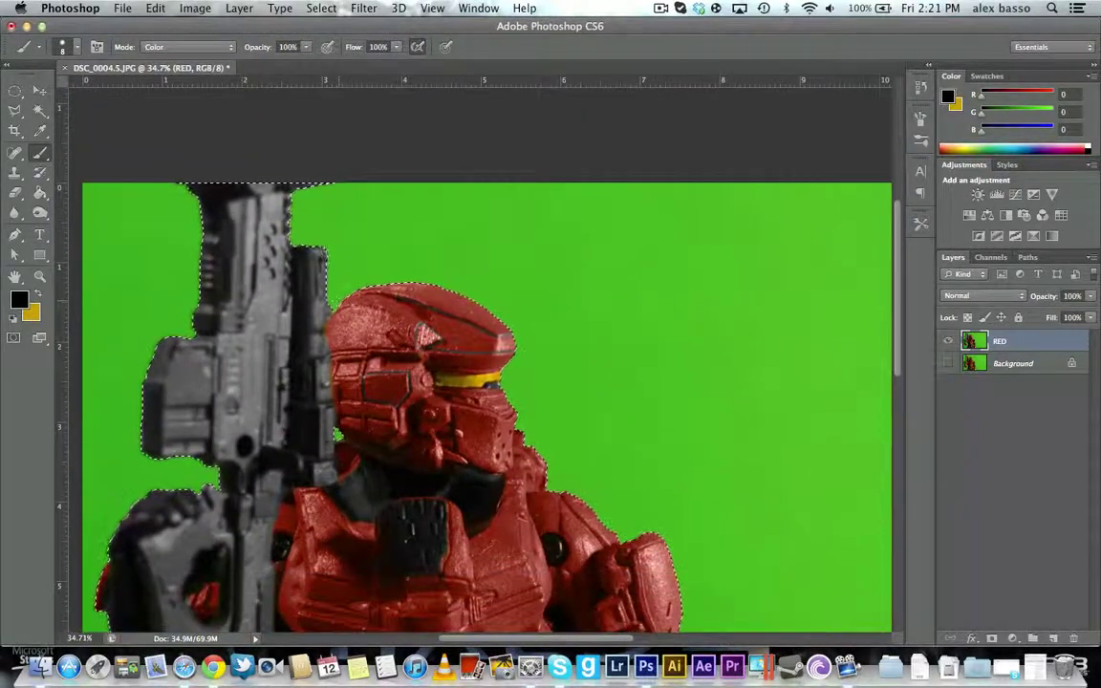
{"action": "scroll", "coordinate": [478, 401], "scroll_direction": "down", "scroll_amount": 3}
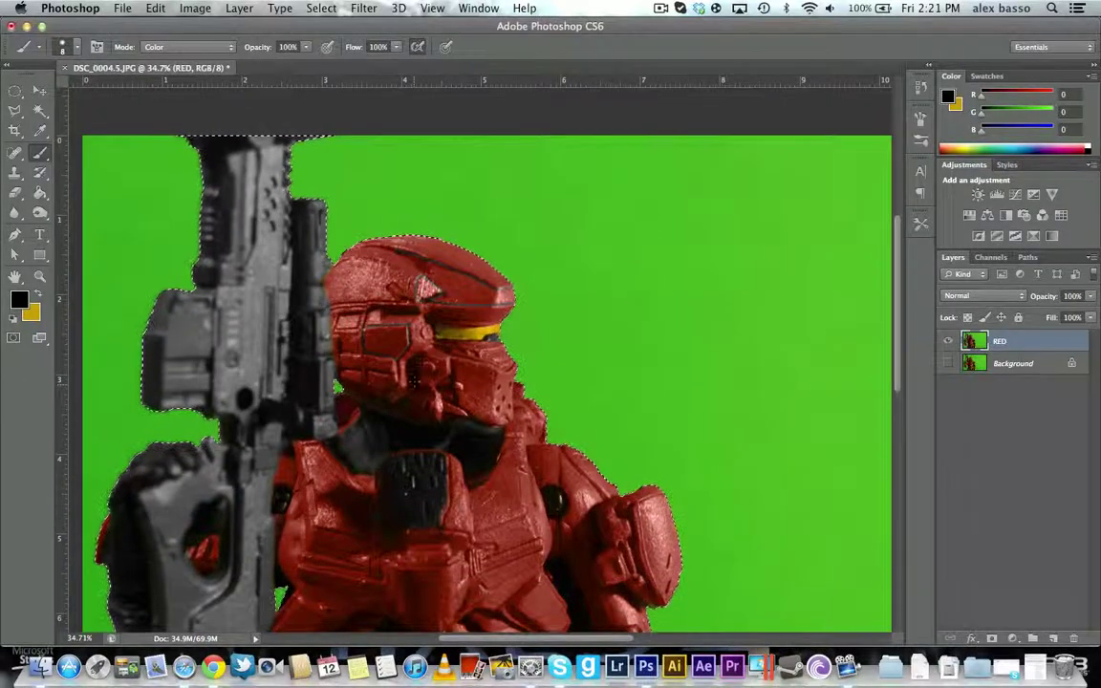
{"action": "scroll", "coordinate": [494, 485], "scroll_direction": "down", "scroll_amount": 8}
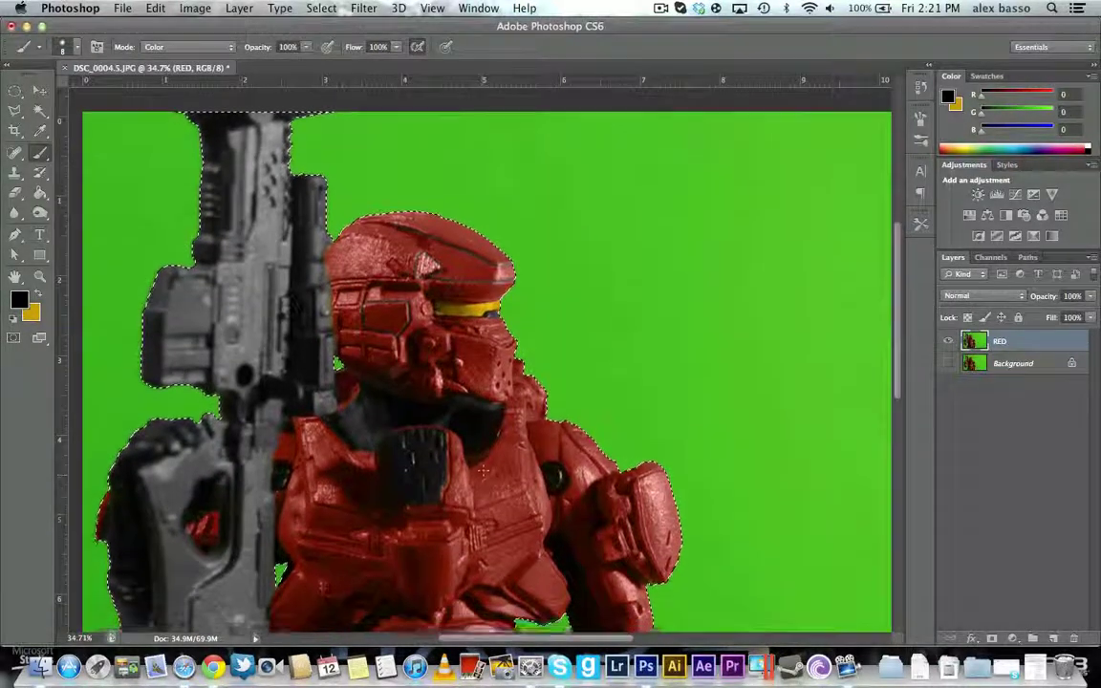
{"action": "scroll", "coordinate": [486, 516], "scroll_direction": "down", "scroll_amount": 3}
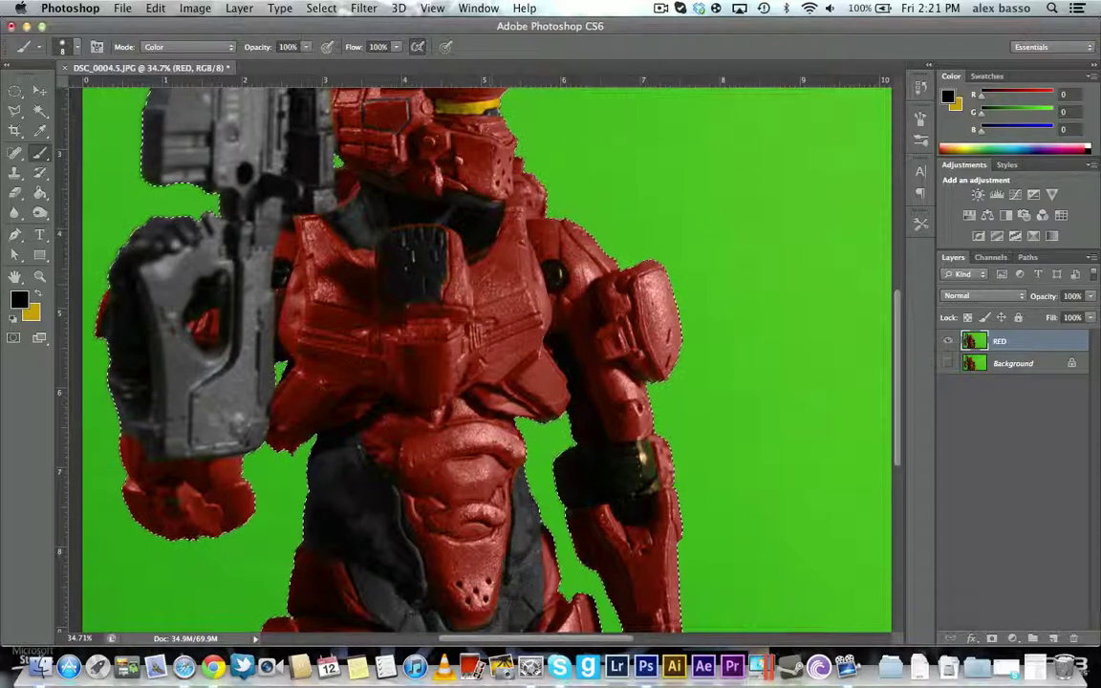
{"action": "scroll", "coordinate": [516, 277], "scroll_direction": "up", "scroll_amount": 10}
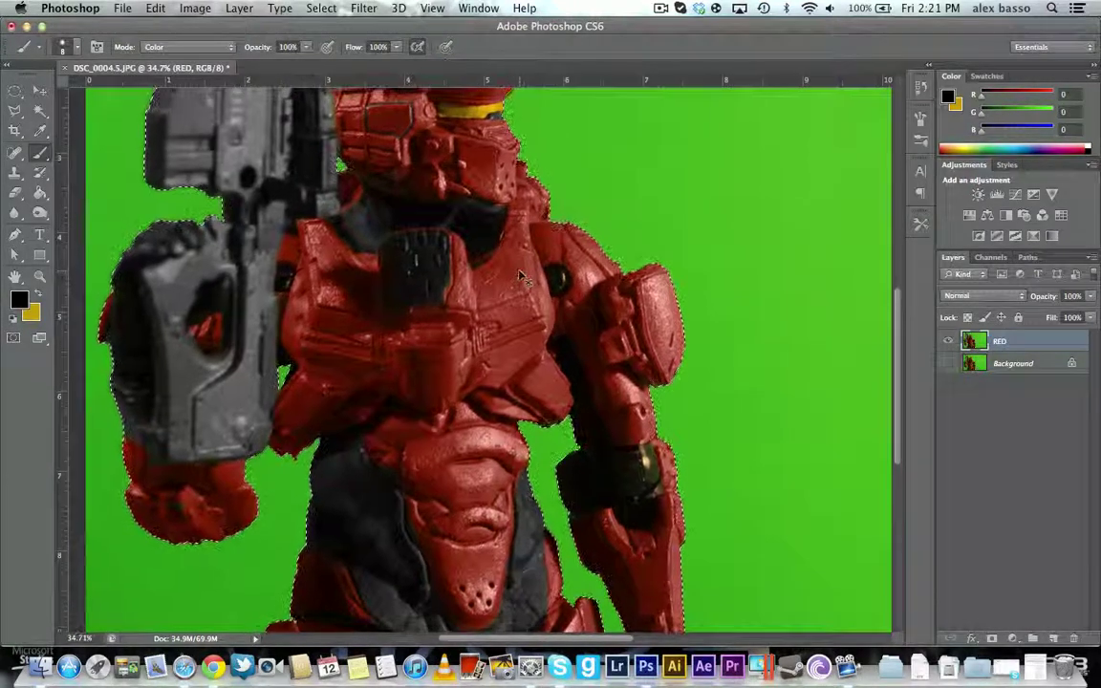
{"action": "scroll", "coordinate": [519, 267], "scroll_direction": "up", "scroll_amount": 1}
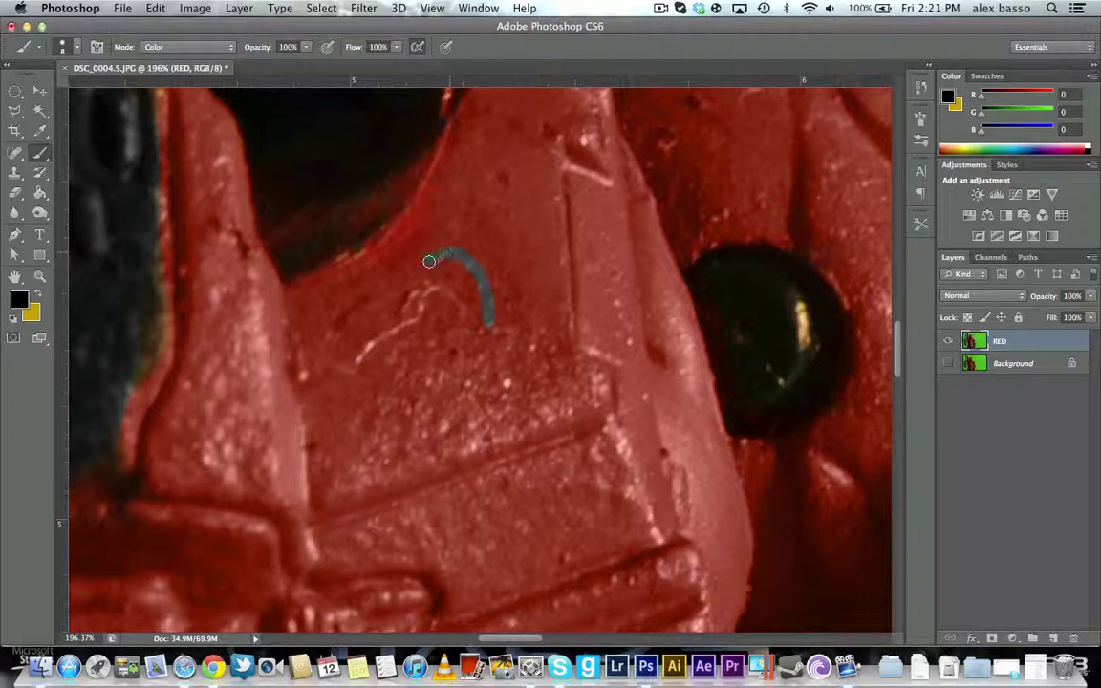
{"action": "mouse_move", "coordinate": [409, 328]}
{"action": "left_mouse_down"}
{"action": "mouse_move", "coordinate": [453, 351]}
{"action": "mouse_move", "coordinate": [430, 354]}
{"action": "mouse_move", "coordinate": [414, 387]}
{"action": "mouse_move", "coordinate": [488, 386]}
{"action": "left_mouse_up"}
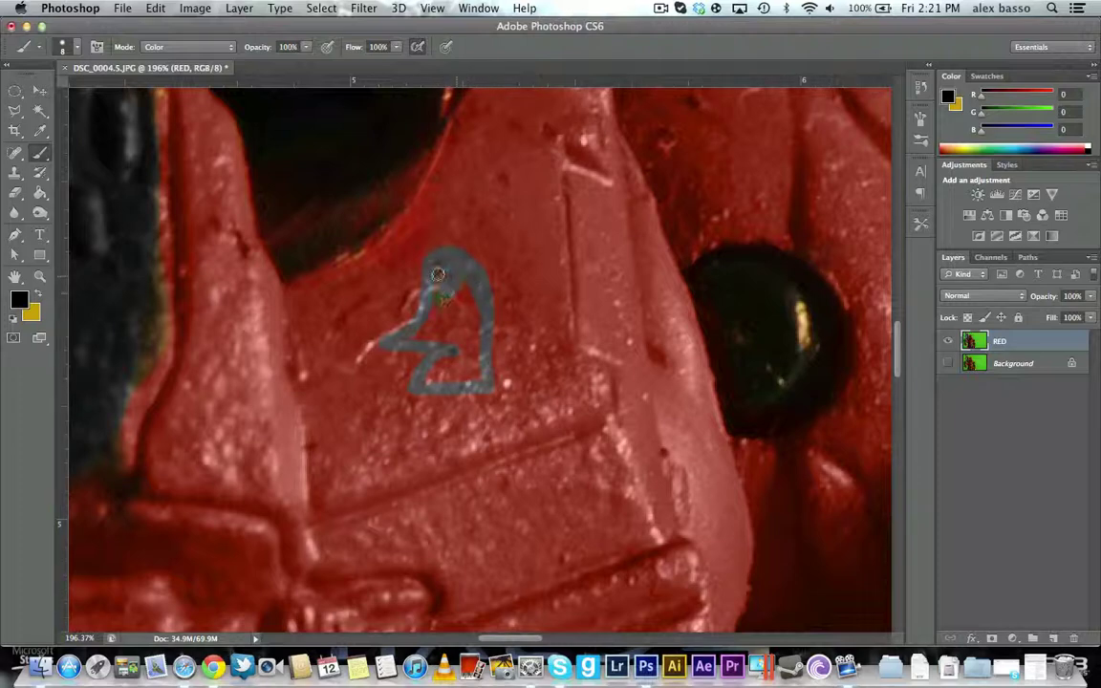
{"action": "mouse_move", "coordinate": [414, 332]}
{"action": "left_mouse_down"}
{"action": "mouse_move", "coordinate": [442, 341]}
{"action": "mouse_move", "coordinate": [436, 325]}
{"action": "mouse_move", "coordinate": [449, 342]}
{"action": "mouse_move", "coordinate": [461, 288]}
{"action": "mouse_move", "coordinate": [454, 313]}
{"action": "mouse_move", "coordinate": [466, 298]}
{"action": "mouse_move", "coordinate": [472, 338]}
{"action": "mouse_move", "coordinate": [474, 304]}
{"action": "left_mouse_up"}
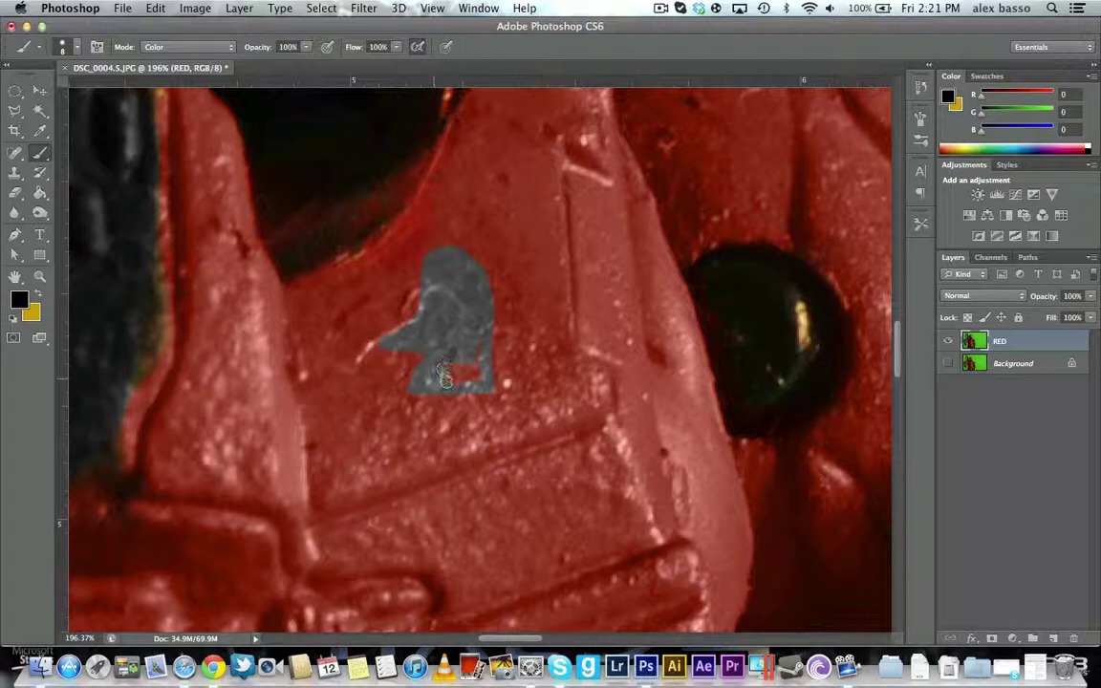
{"action": "left_click_drag", "start_coordinate": [444, 378], "coordinate": [471, 375]}
- Examine the recoloured figure as a whole and its helmet and visor up close
{"action": "scroll", "coordinate": [525, 277], "scroll_direction": "down", "scroll_amount": 10}
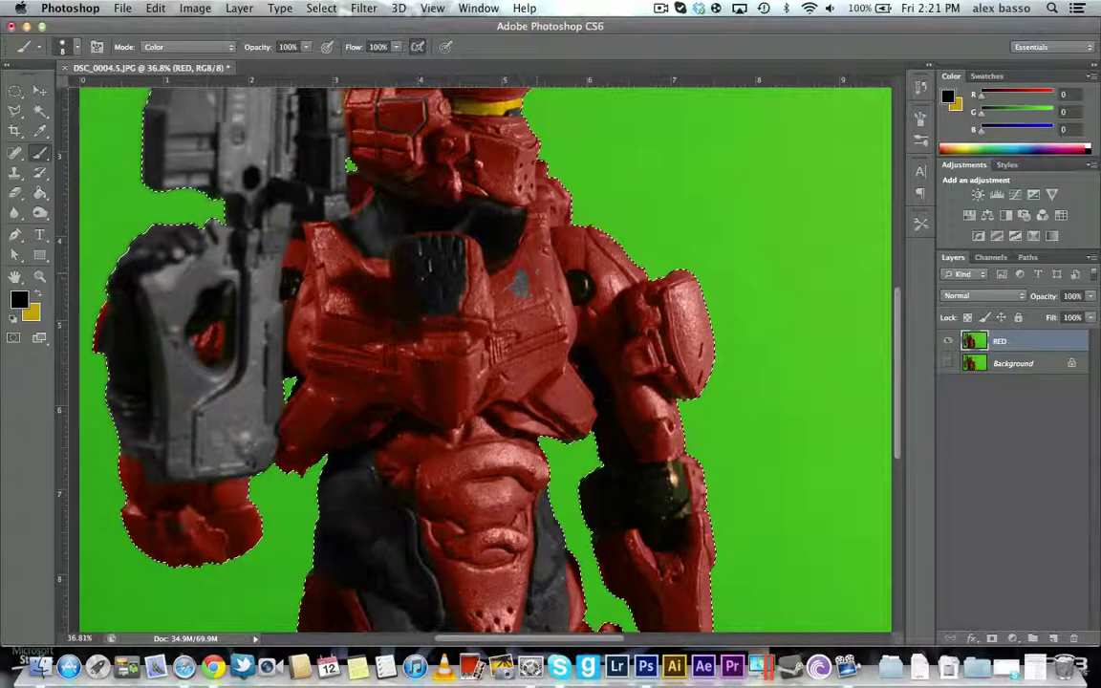
{"action": "scroll", "coordinate": [525, 277], "scroll_direction": "down", "scroll_amount": 2}
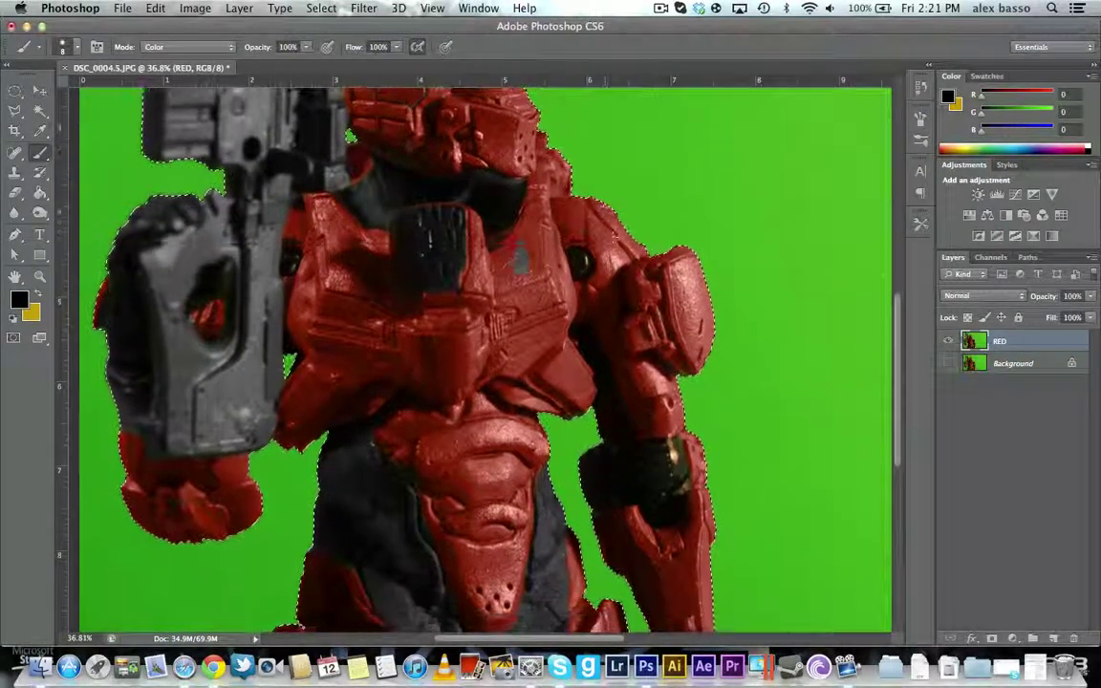
{"action": "scroll", "coordinate": [524, 277], "scroll_direction": "down", "scroll_amount": 3}
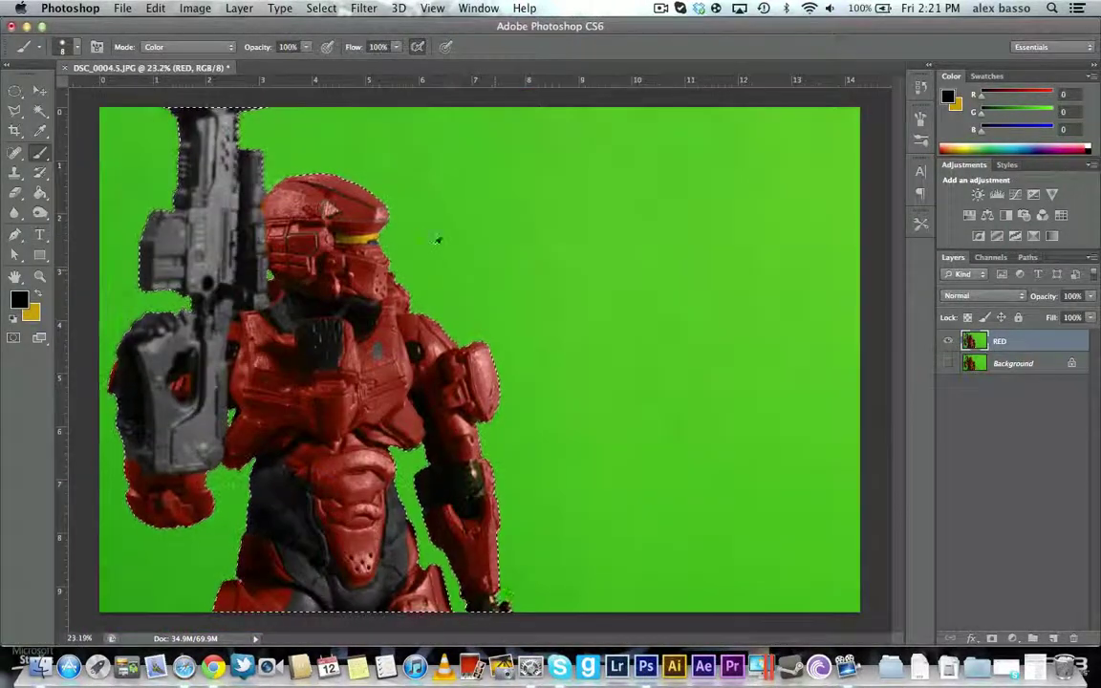
{"action": "scroll", "coordinate": [437, 239], "scroll_direction": "up", "scroll_amount": 10}
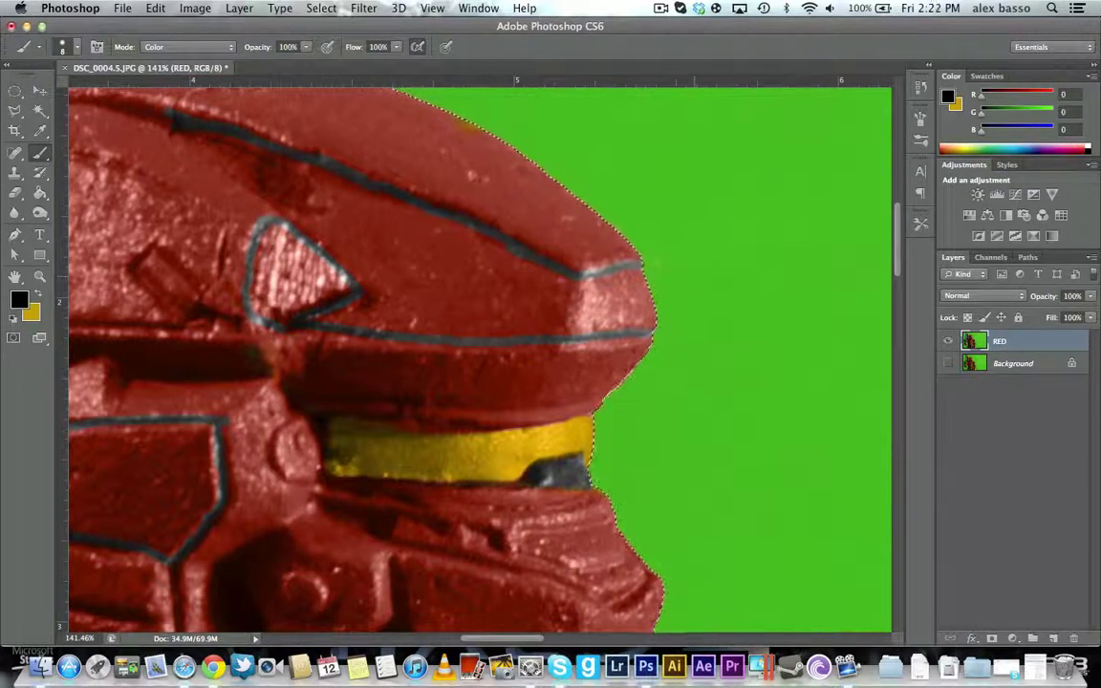
{"action": "scroll", "coordinate": [277, 331], "scroll_direction": "down", "scroll_amount": 3}
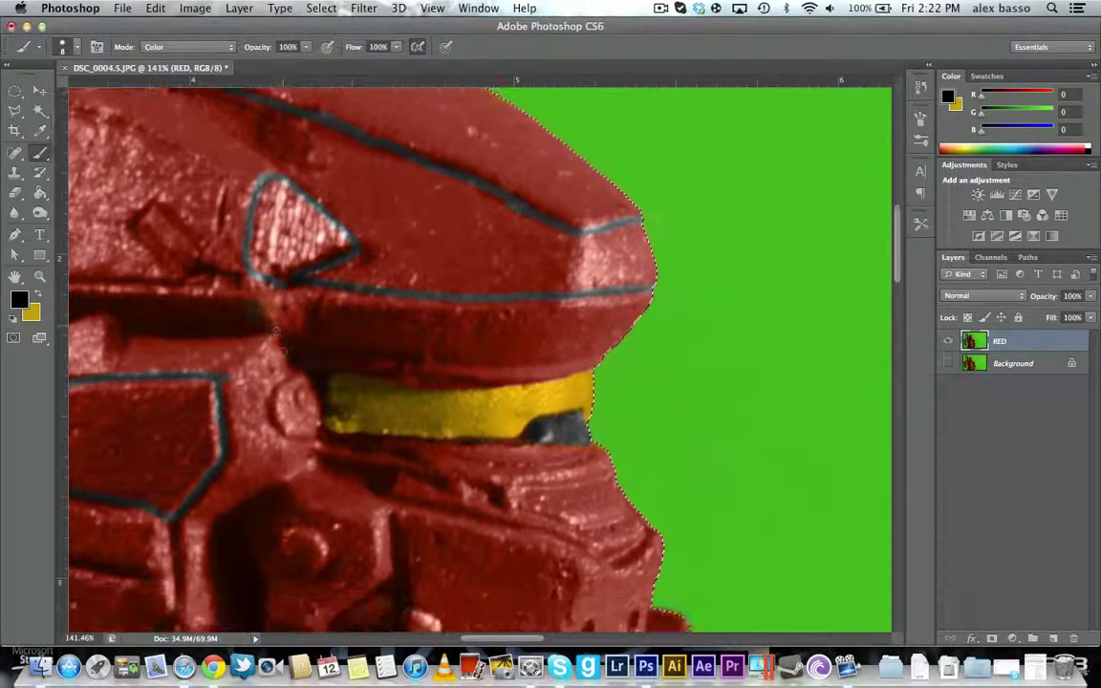
{"action": "scroll", "coordinate": [277, 330], "scroll_direction": "down", "scroll_amount": 7}
{"action": "scroll", "coordinate": [348, 351], "scroll_direction": "up", "scroll_amount": 1}
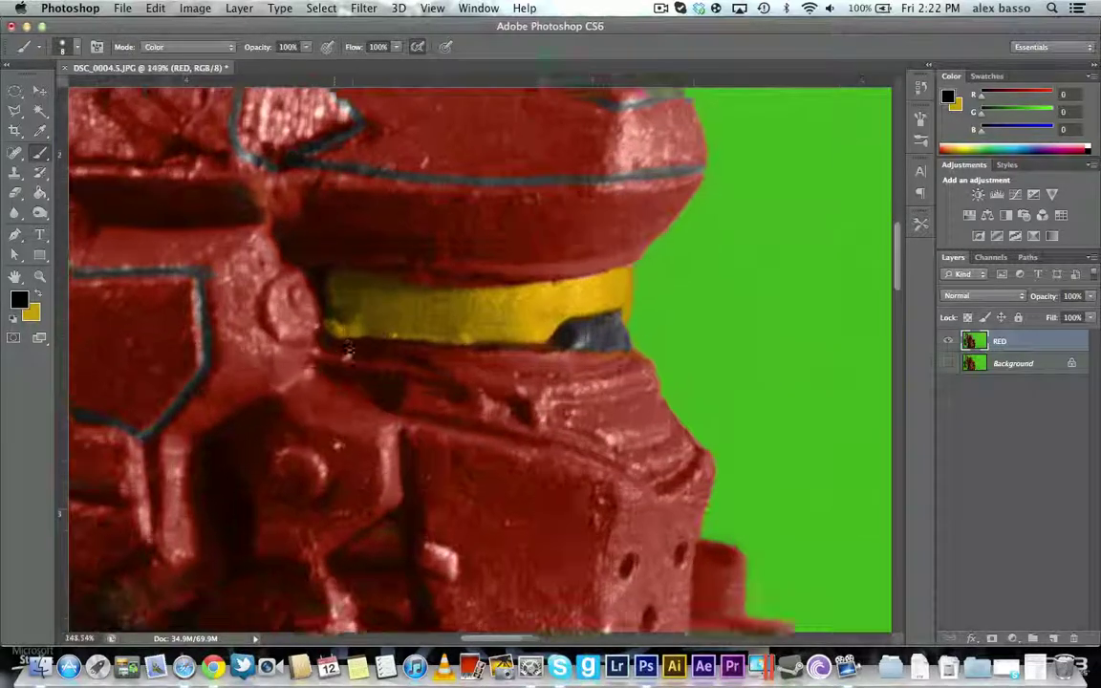
{"action": "scroll", "coordinate": [349, 351], "scroll_direction": "down", "scroll_amount": 15}
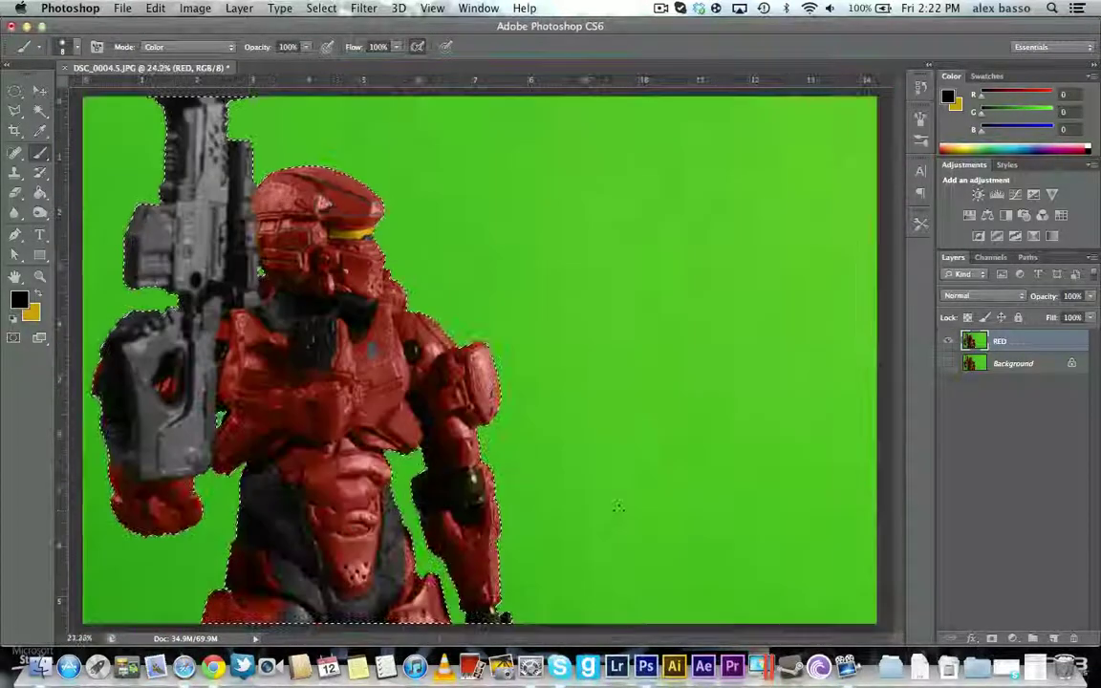
{"action": "scroll", "coordinate": [574, 530], "scroll_direction": "down", "scroll_amount": 3}
- Draw a curved Pen tool path down the forearm armour's long ridge, from below the elbow to the wrist
{"action": "scroll", "coordinate": [496, 553], "scroll_direction": "up", "scroll_amount": 8}
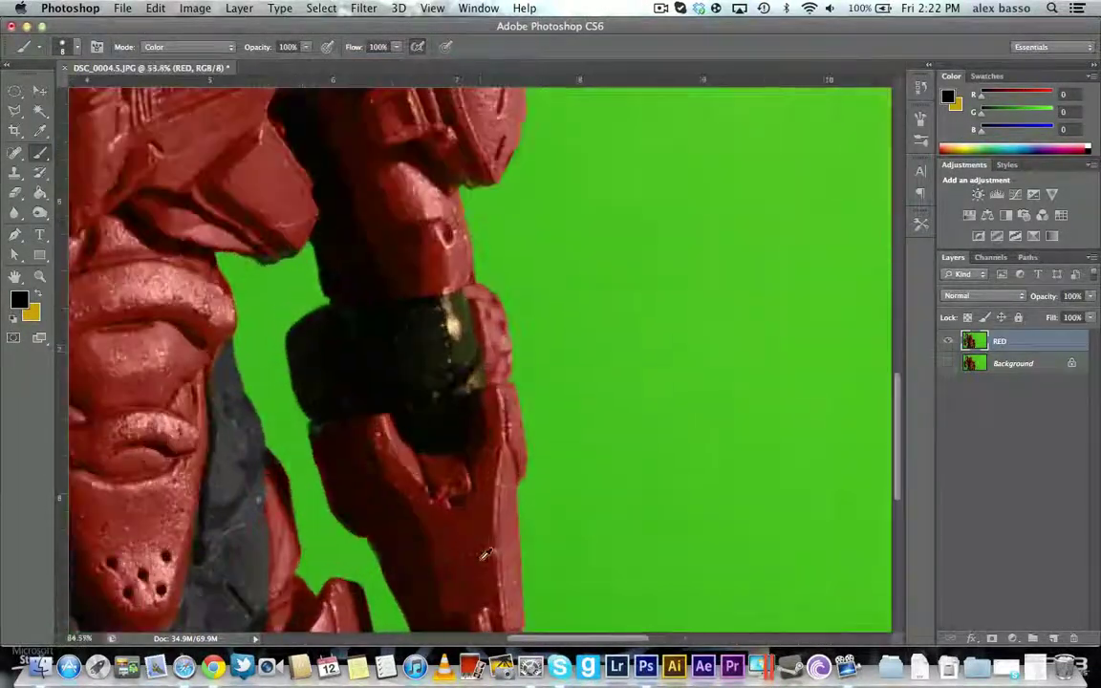
{"action": "scroll", "coordinate": [485, 554], "scroll_direction": "up", "scroll_amount": 10}
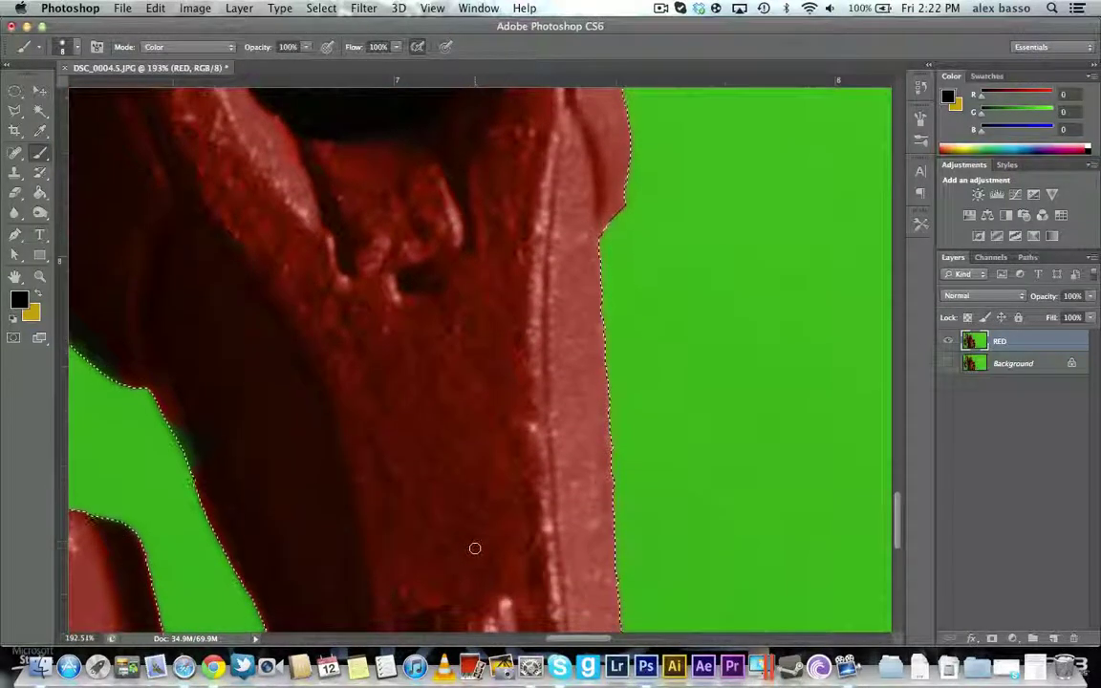
{"action": "scroll", "coordinate": [475, 548], "scroll_direction": "down", "scroll_amount": 3}
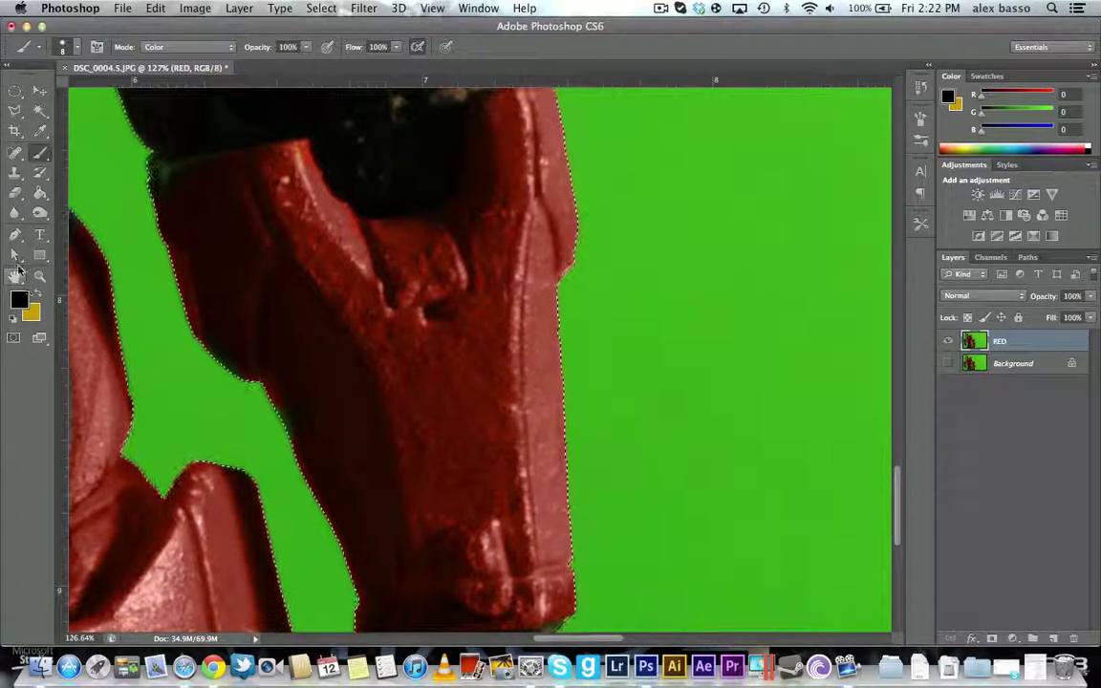
{"action": "left_click", "coordinate": [15, 235]}
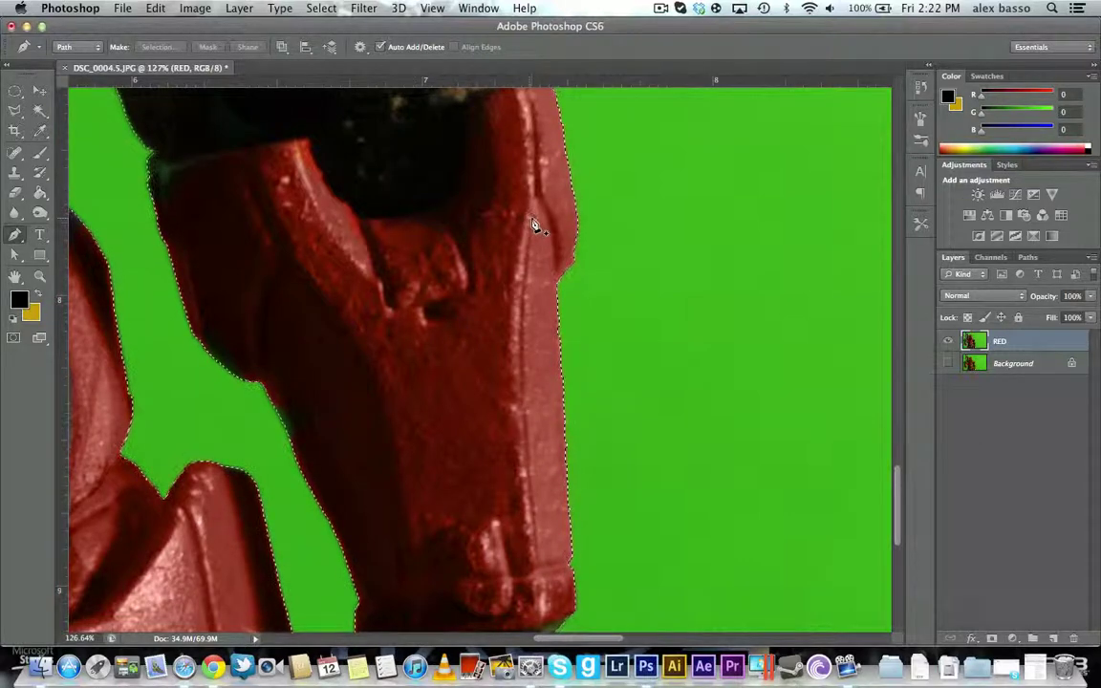
{"action": "left_click_drag", "start_coordinate": [532, 217], "coordinate": [521, 230]}
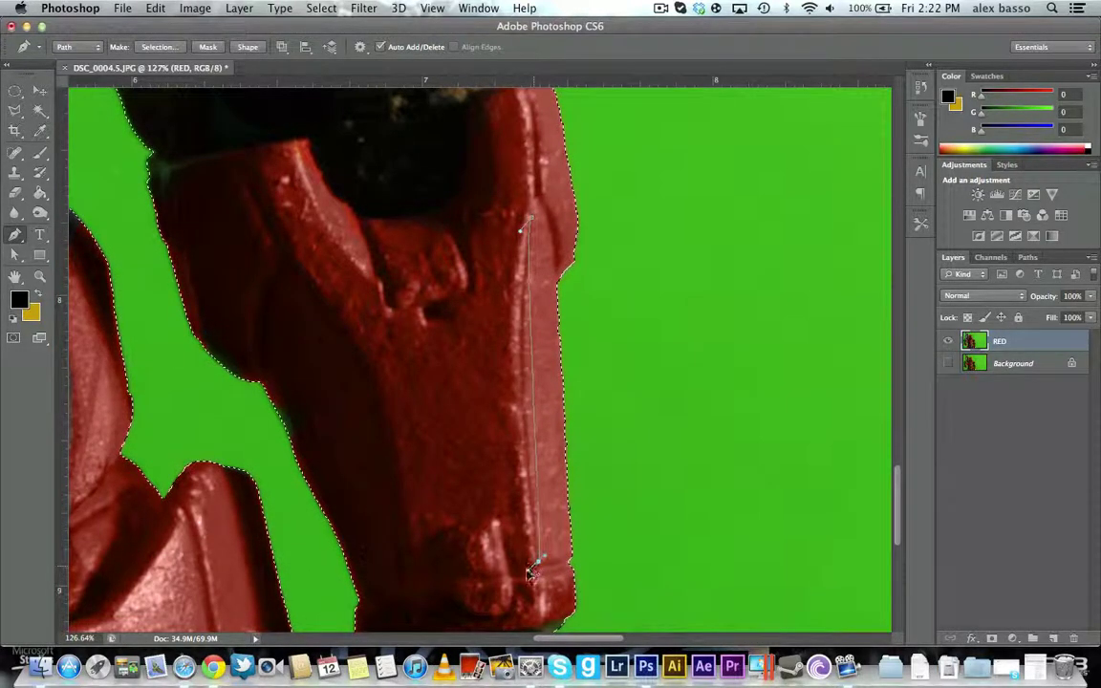
{"action": "left_click_drag", "start_coordinate": [551, 597], "coordinate": [576, 598]}
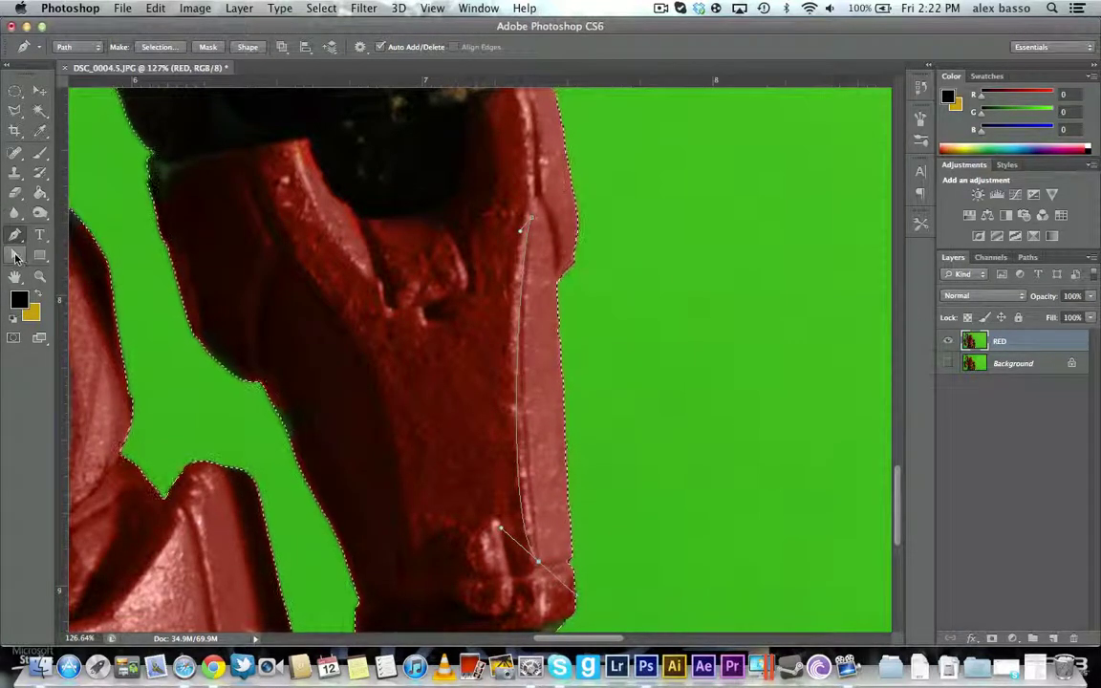
- Adjust the forearm path's end anchors and curve handles to fit the armour's ridge more closely
{"action": "left_click", "coordinate": [14, 256]}
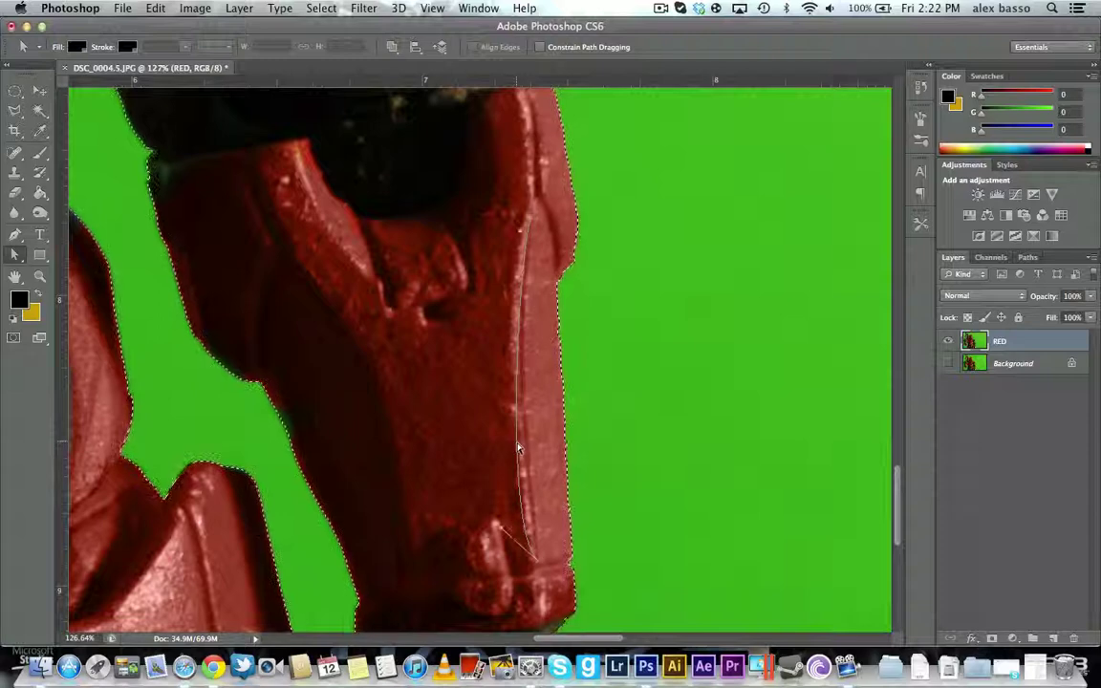
{"action": "left_click_drag", "start_coordinate": [540, 566], "coordinate": [546, 571]}
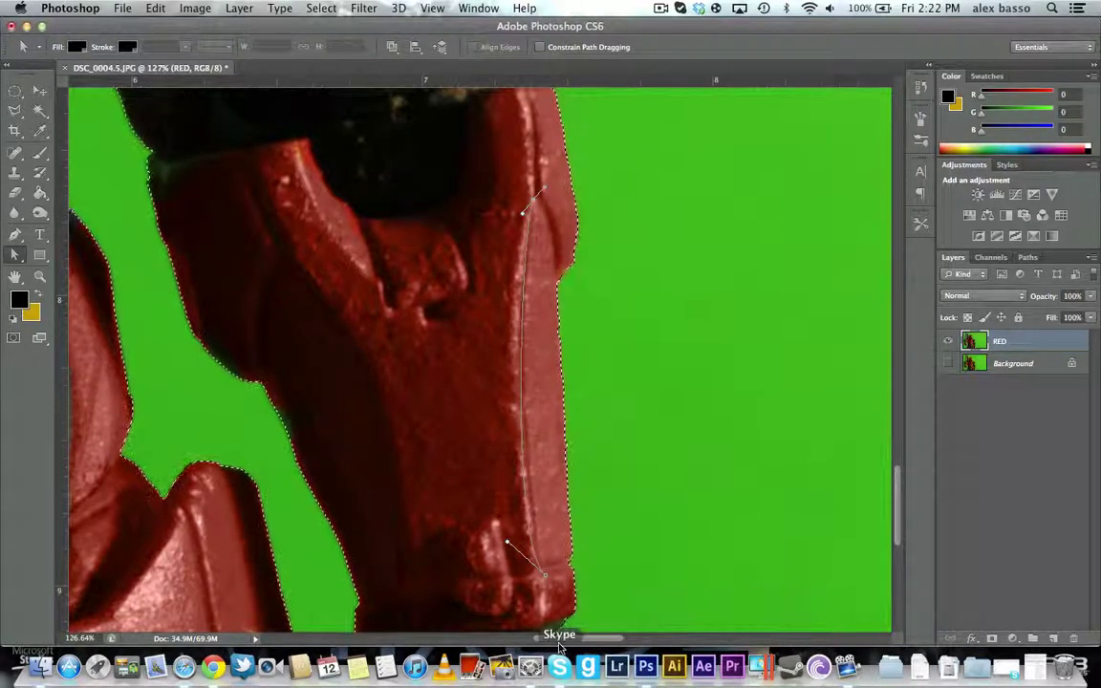
{"action": "left_click_drag", "start_coordinate": [548, 578], "coordinate": [552, 579]}
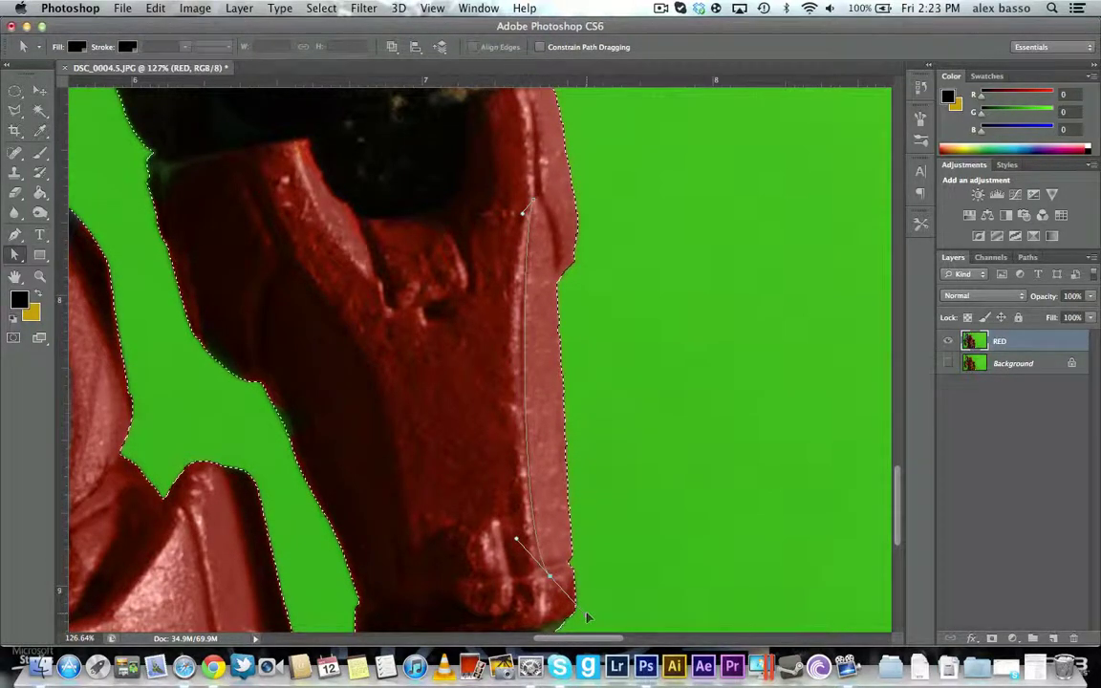
{"action": "left_click_drag", "start_coordinate": [517, 219], "coordinate": [513, 215]}
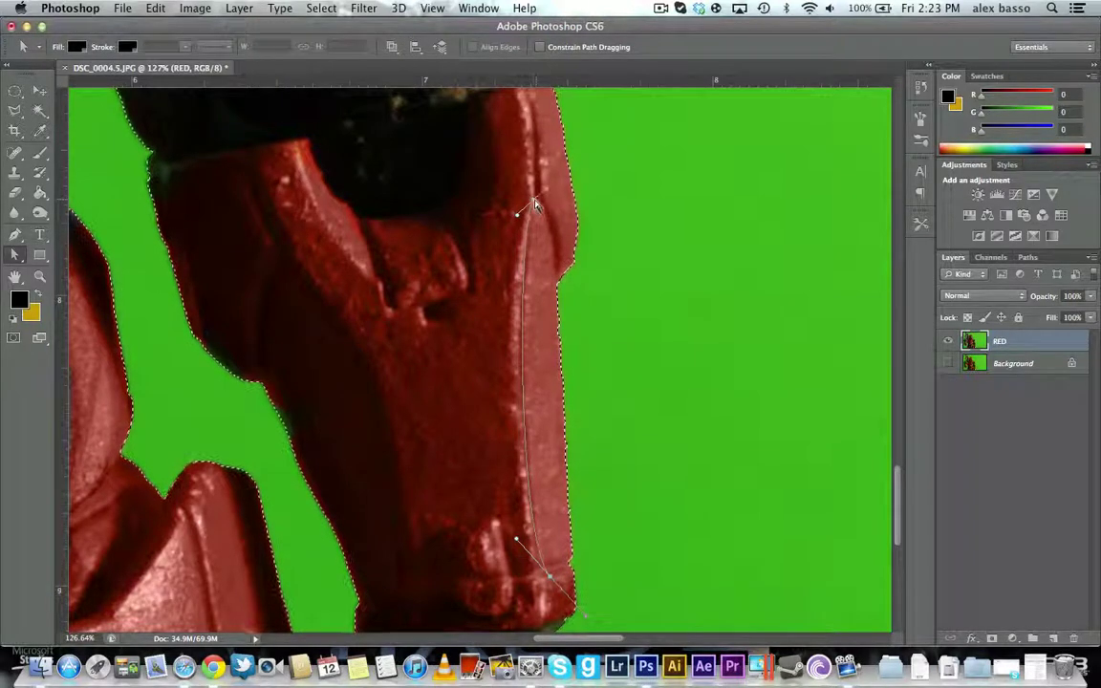
- Refine the upper curve handle of the forearm path and stroke the path in black with the Brush, with Simulate Pressure enabled
{"action": "left_click_drag", "start_coordinate": [535, 204], "coordinate": [514, 219]}
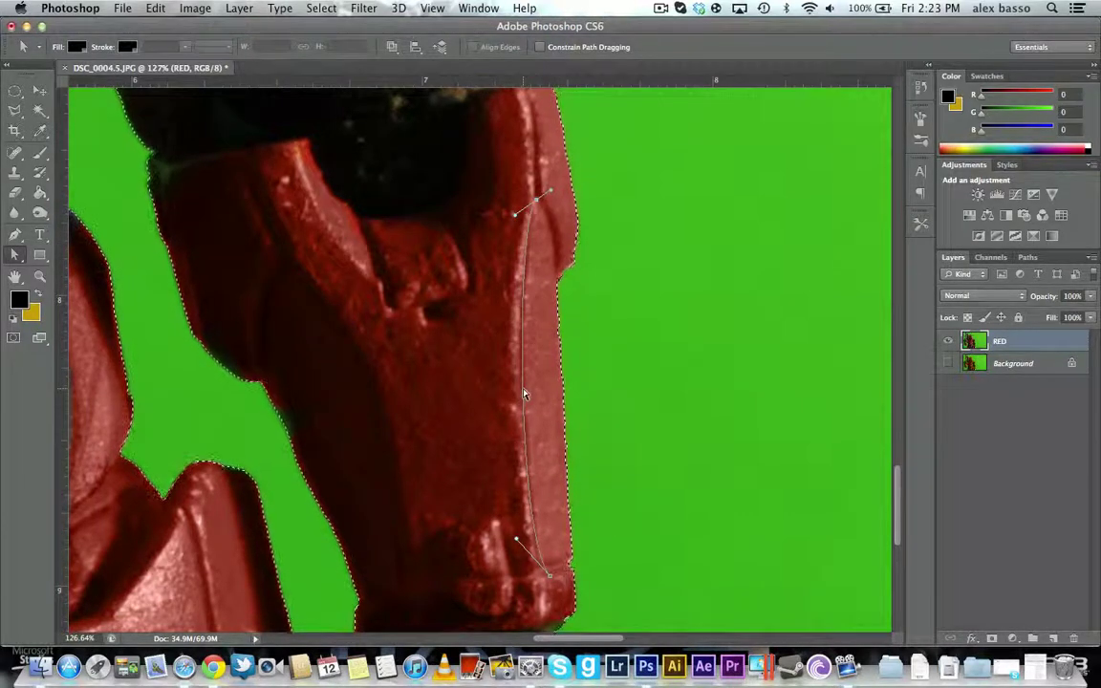
{"action": "right_click", "coordinate": [523, 392]}
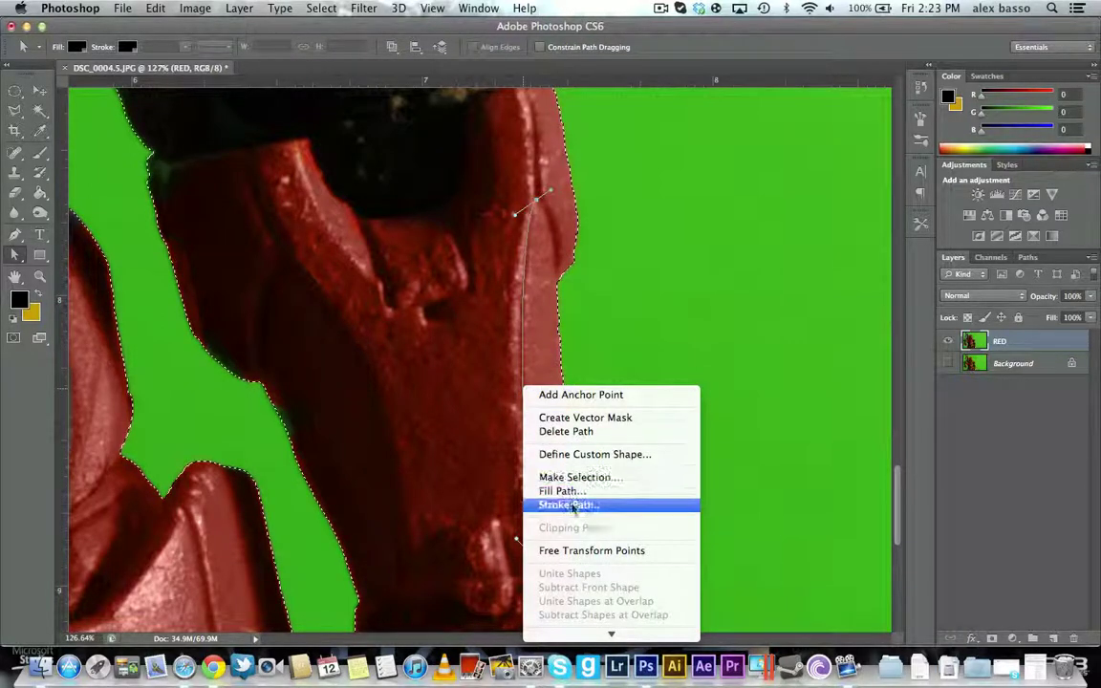
{"action": "left_click", "coordinate": [572, 505]}
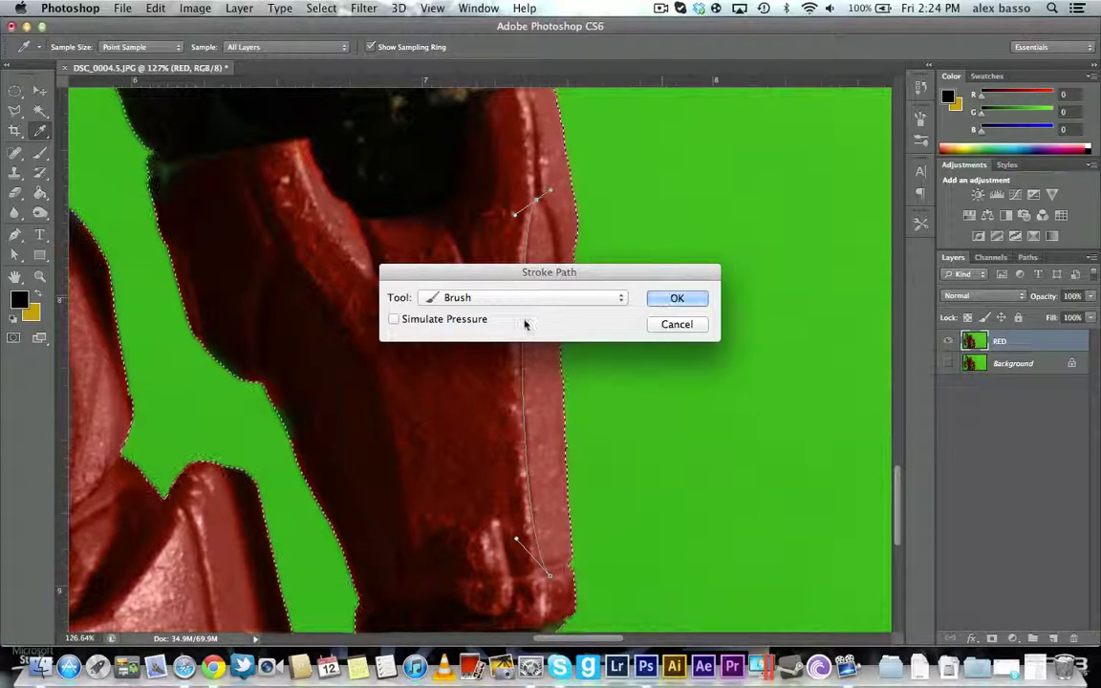
{"action": "left_click", "coordinate": [459, 325]}
{"action": "left_click", "coordinate": [676, 298]}
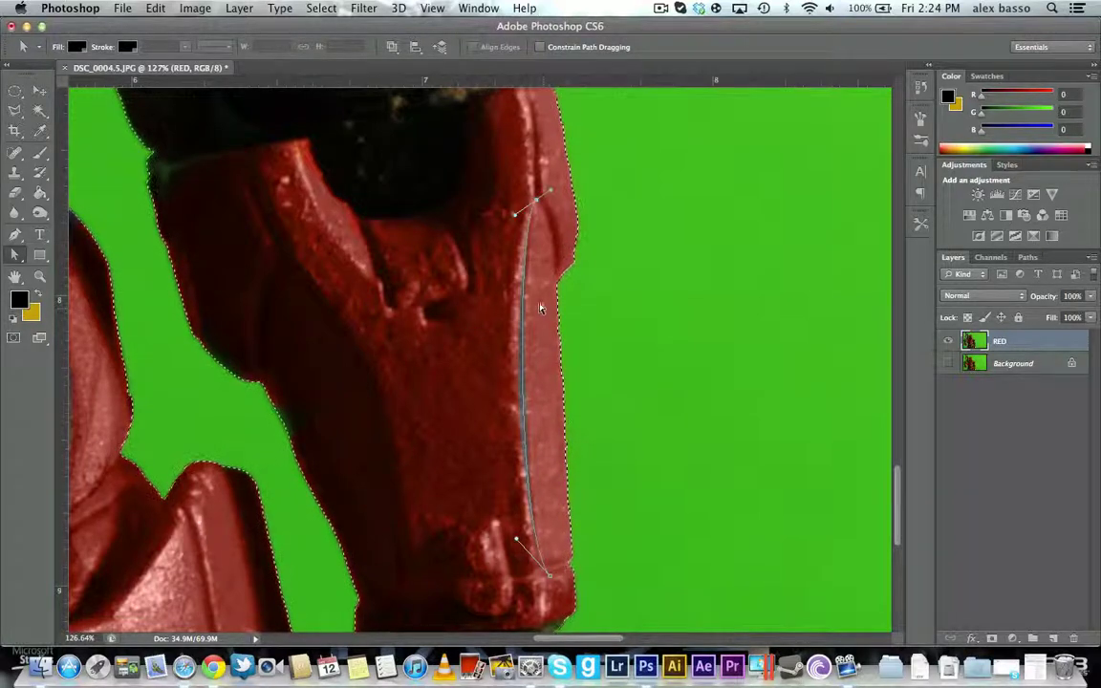
- Delete the forearm's Work Path, check the stroked line on the whole figure, and return to the layer list
{"action": "left_click", "coordinate": [1027, 257]}
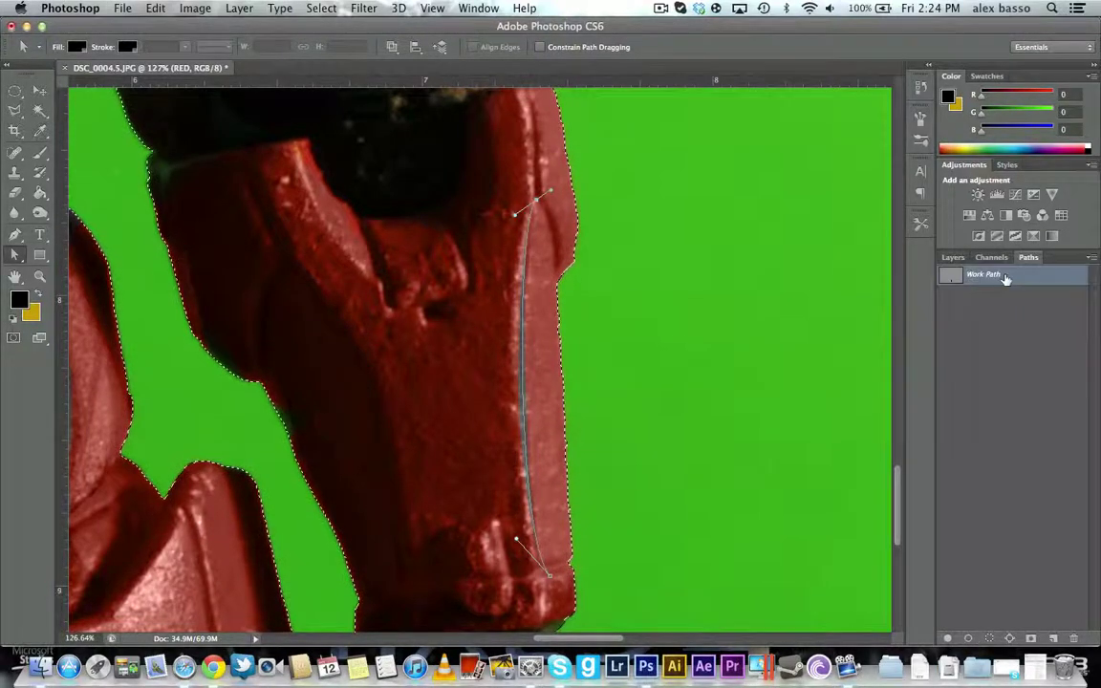
{"action": "right_click", "coordinate": [1006, 277]}
{"action": "left_click", "coordinate": [925, 298]}
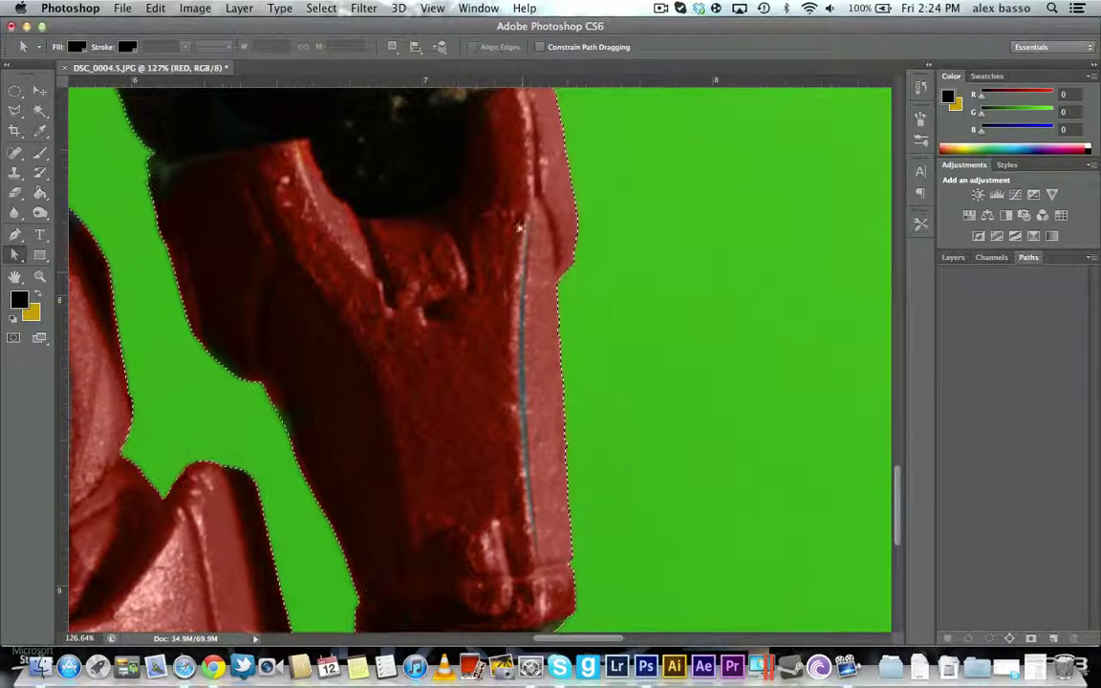
{"action": "scroll", "coordinate": [491, 294], "scroll_direction": "down", "scroll_amount": 5}
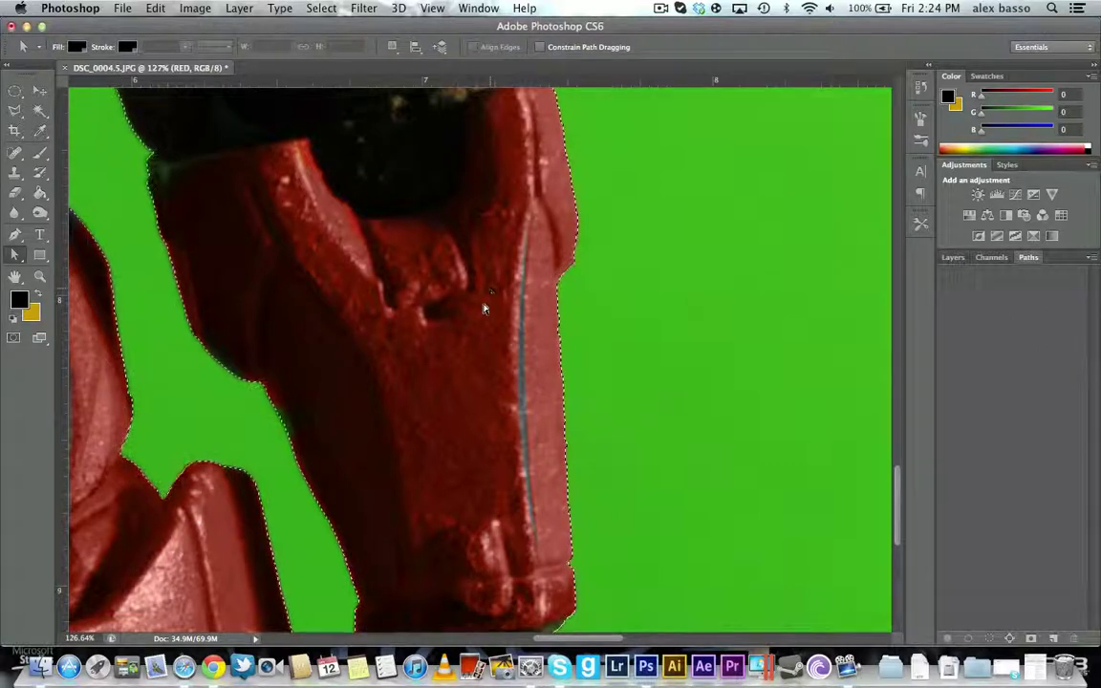
{"action": "scroll", "coordinate": [488, 311], "scroll_direction": "down", "scroll_amount": 8}
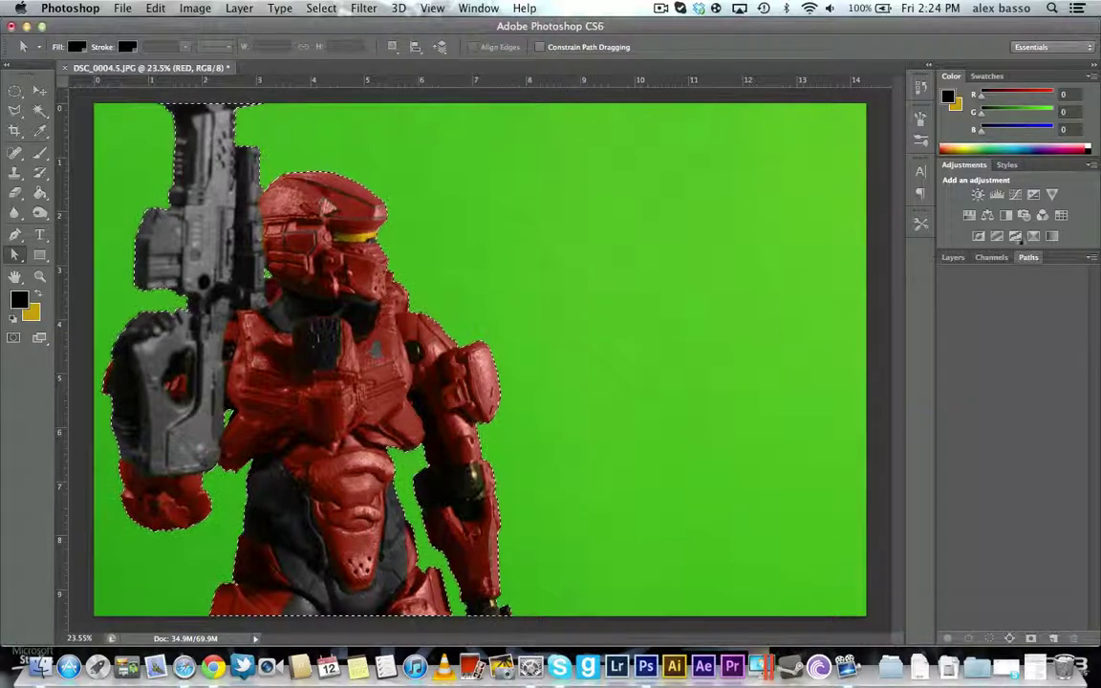
{"action": "left_click", "coordinate": [954, 258]}
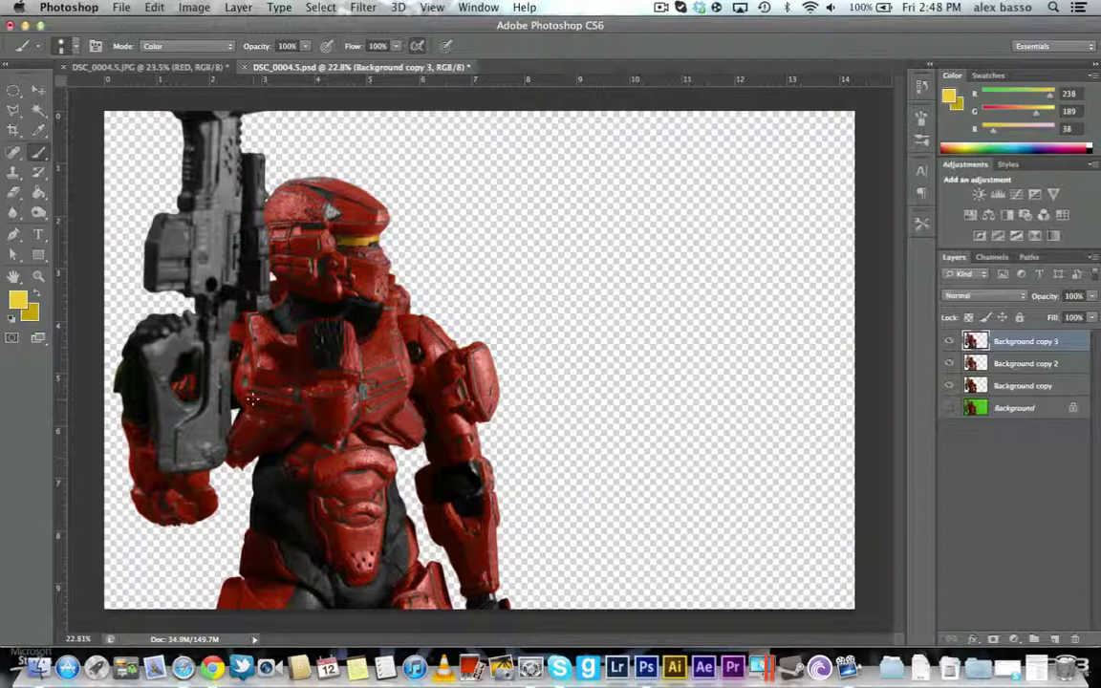
- Examine the finished cut-out figure in DSC_0004.5.psd, including the detail lines on its helmet, visor, chest and shoulder armour
{"action": "scroll", "coordinate": [272, 150], "scroll_direction": "up", "scroll_amount": 1}
{"action": "scroll", "coordinate": [273, 150], "scroll_direction": "up", "scroll_amount": 4}
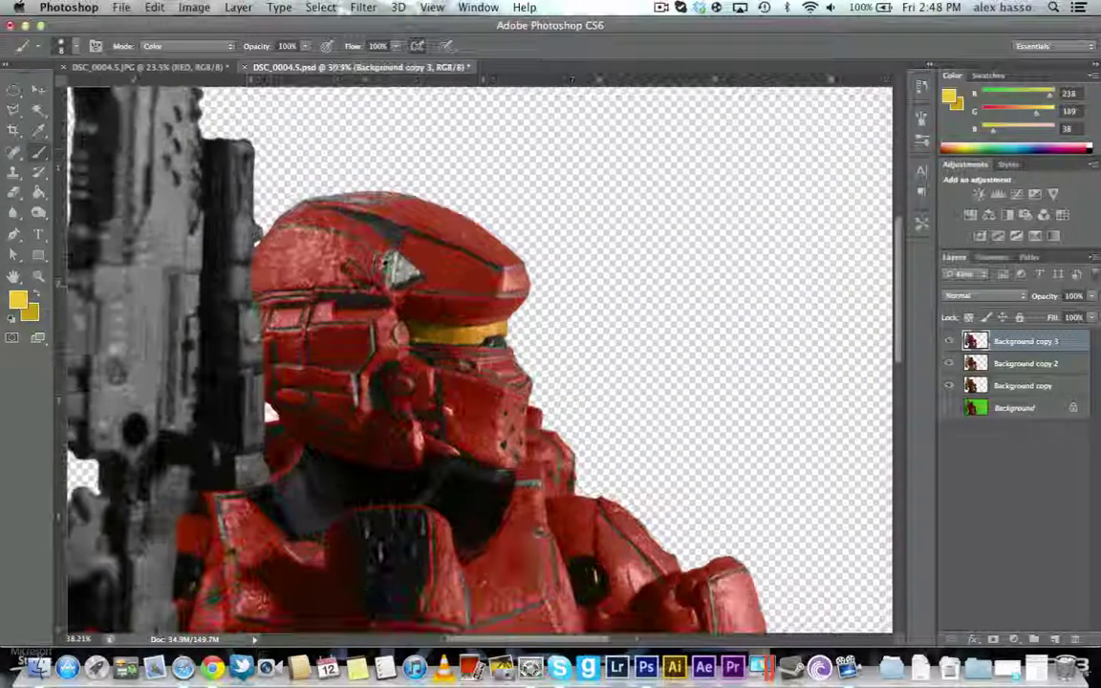
{"action": "scroll", "coordinate": [396, 298], "scroll_direction": "up", "scroll_amount": 2}
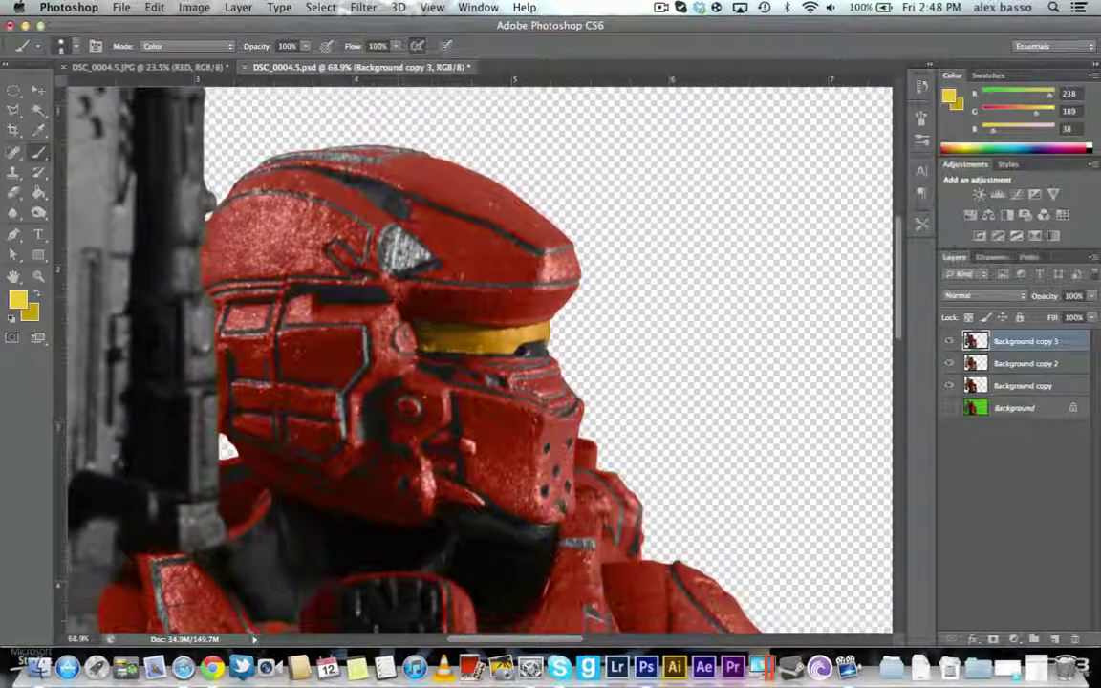
{"action": "scroll", "coordinate": [406, 278], "scroll_direction": "down", "scroll_amount": 4}
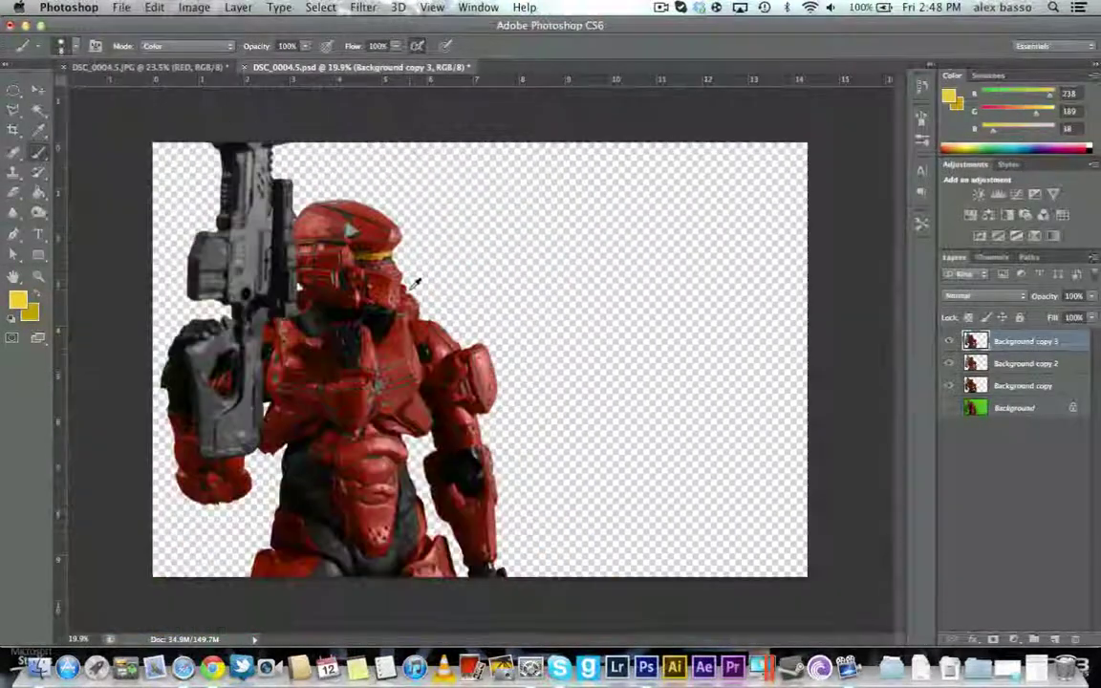
{"action": "scroll", "coordinate": [397, 380], "scroll_direction": "down", "scroll_amount": 2}
{"action": "scroll", "coordinate": [375, 342], "scroll_direction": "up", "scroll_amount": 4}
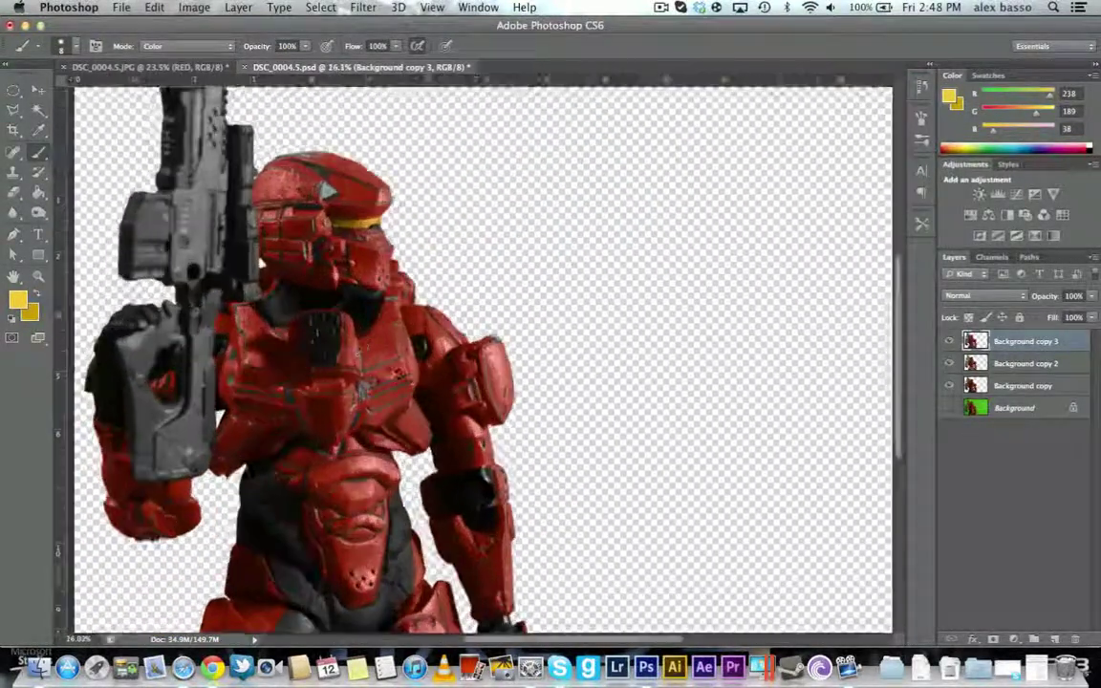
{"action": "scroll", "coordinate": [291, 360], "scroll_direction": "up", "scroll_amount": 3}
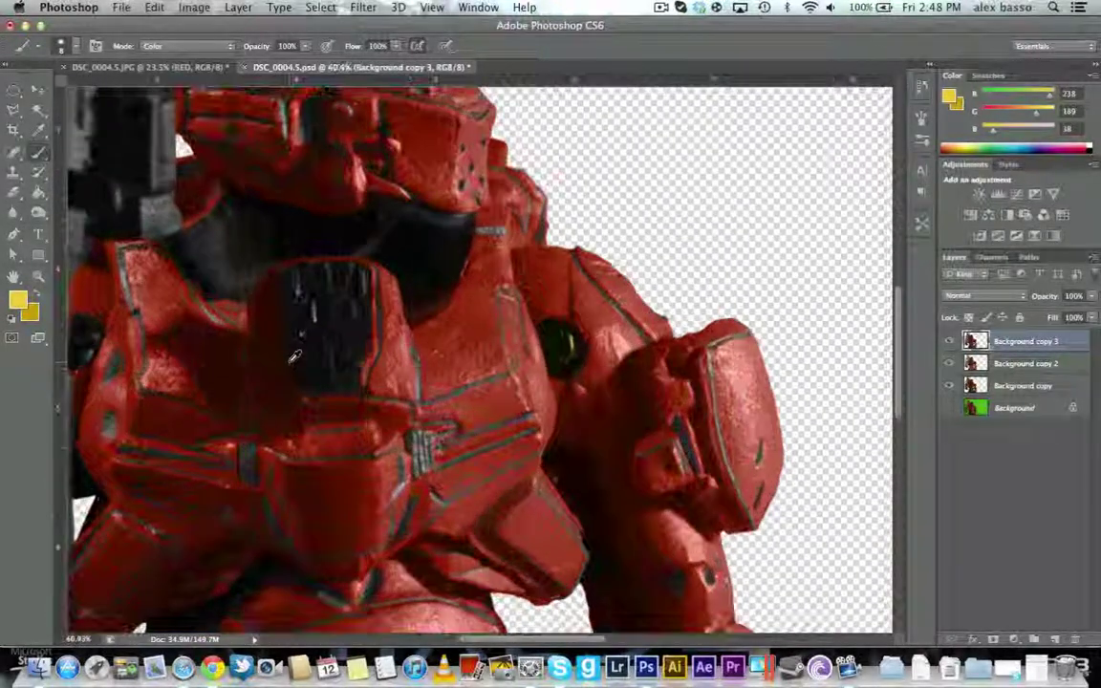
{"action": "scroll", "coordinate": [304, 344], "scroll_direction": "down", "scroll_amount": 1}
{"action": "scroll", "coordinate": [303, 344], "scroll_direction": "down", "scroll_amount": 4}
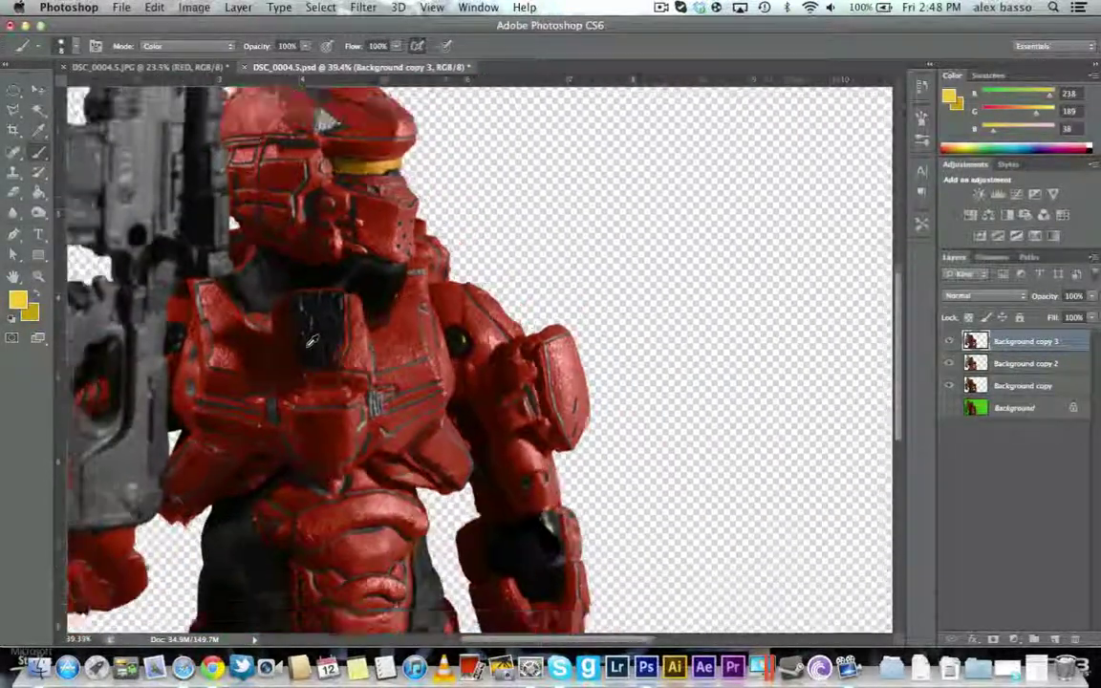